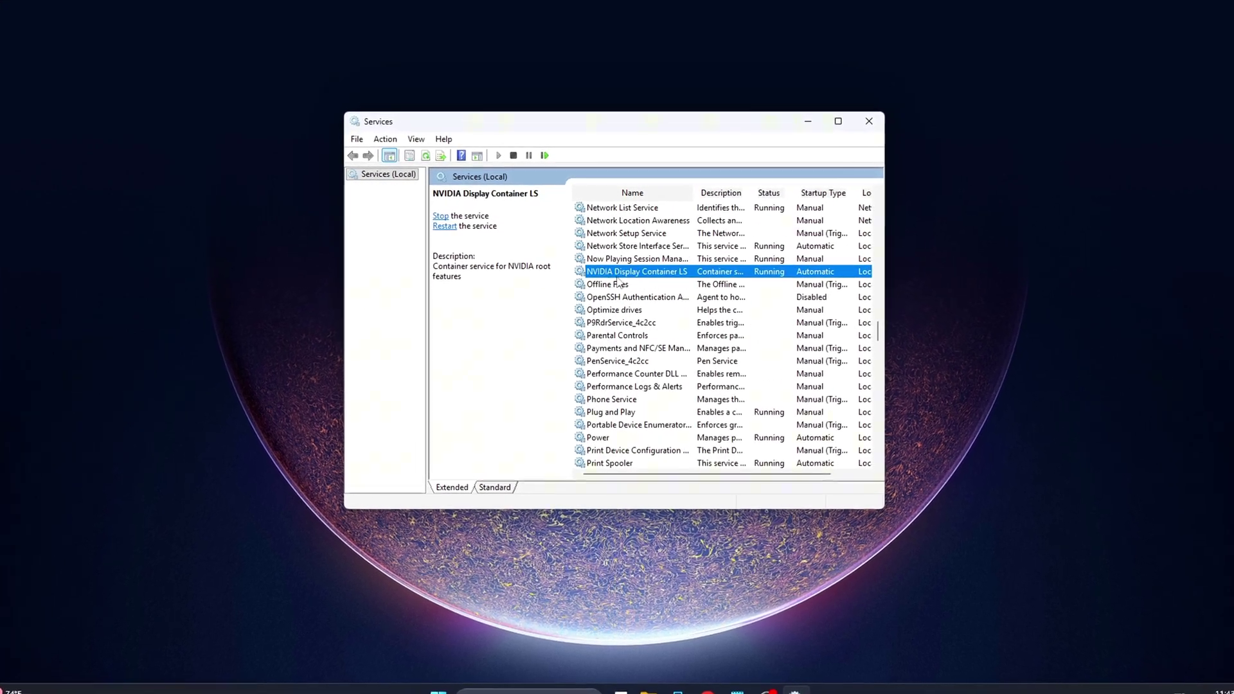
Step: Pick Manual startup in the NVIDIA Display Container LS properties, then cancel without saving
right_click(631, 274)
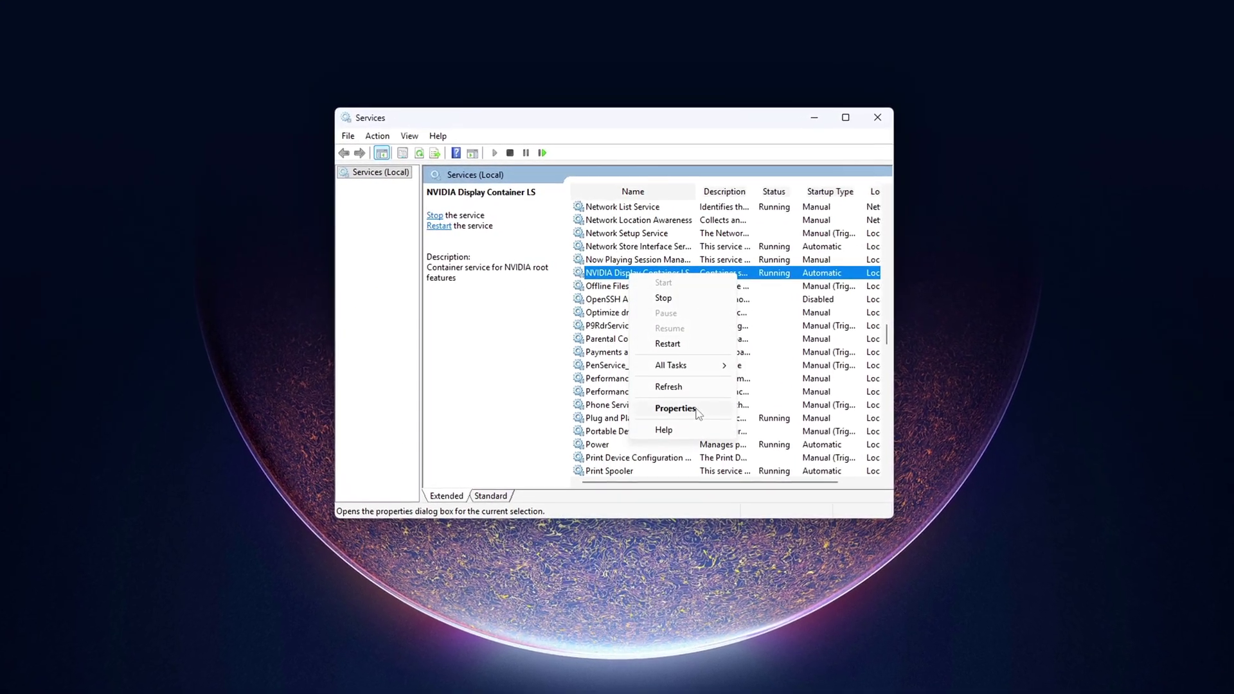
left_click(697, 411)
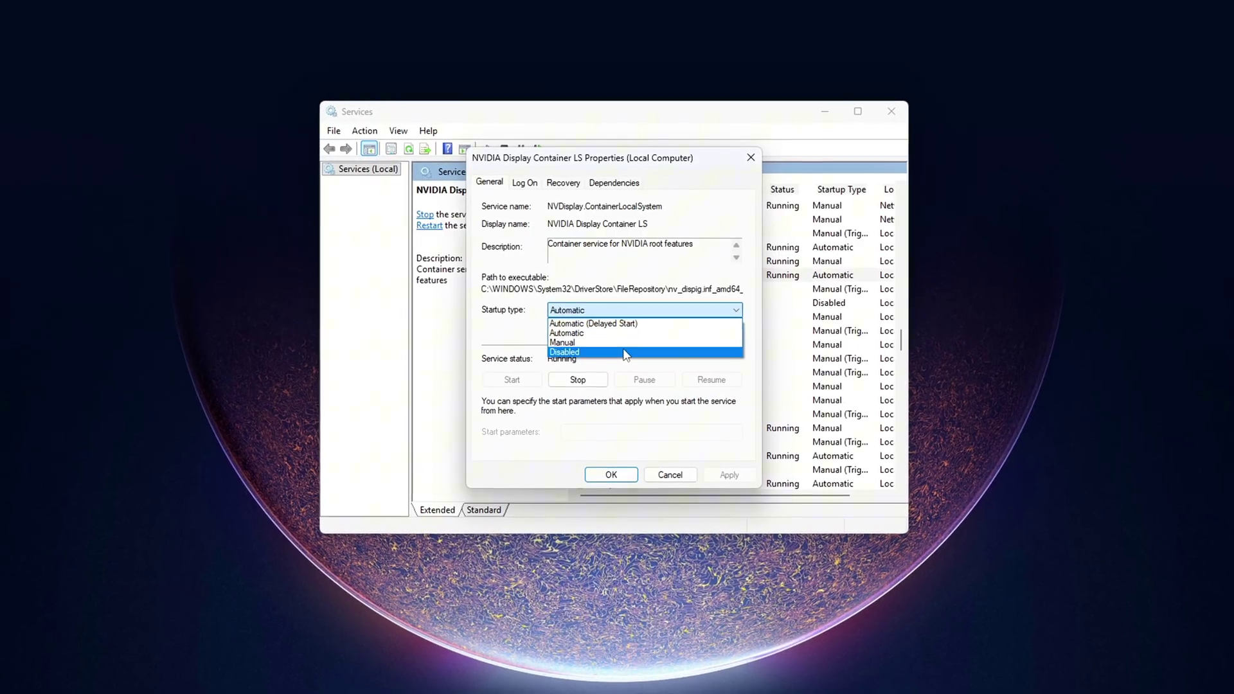
left_click(637, 344)
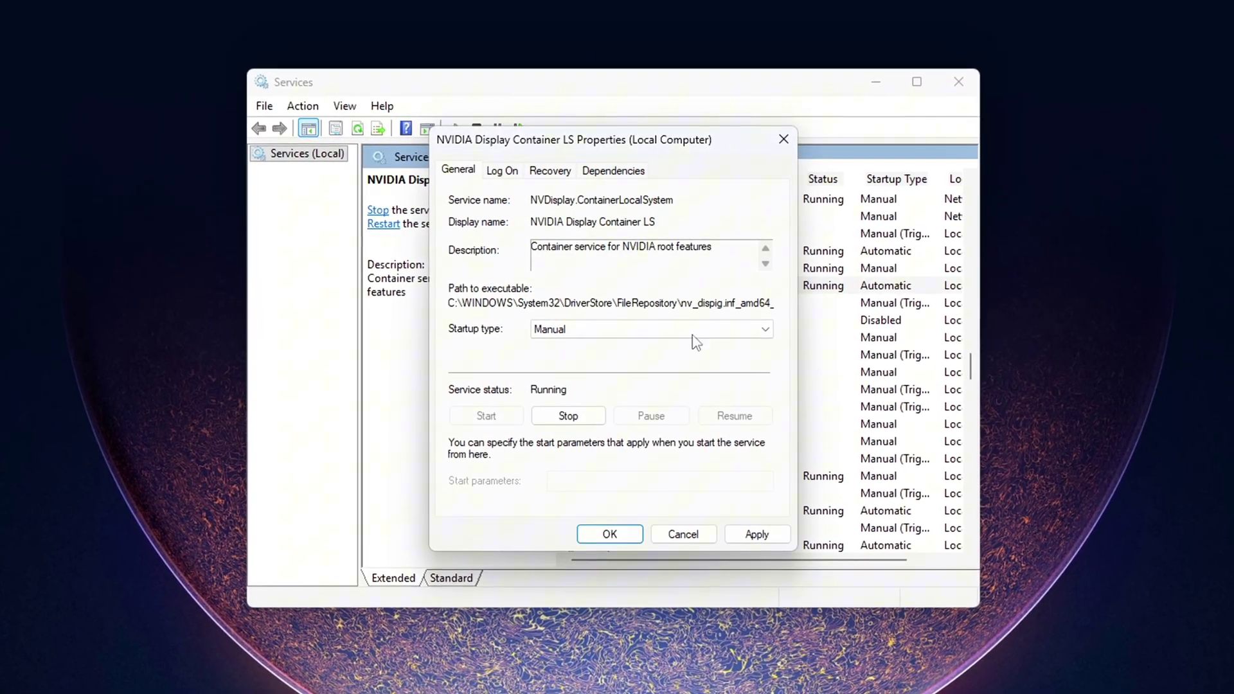
left_click(683, 533)
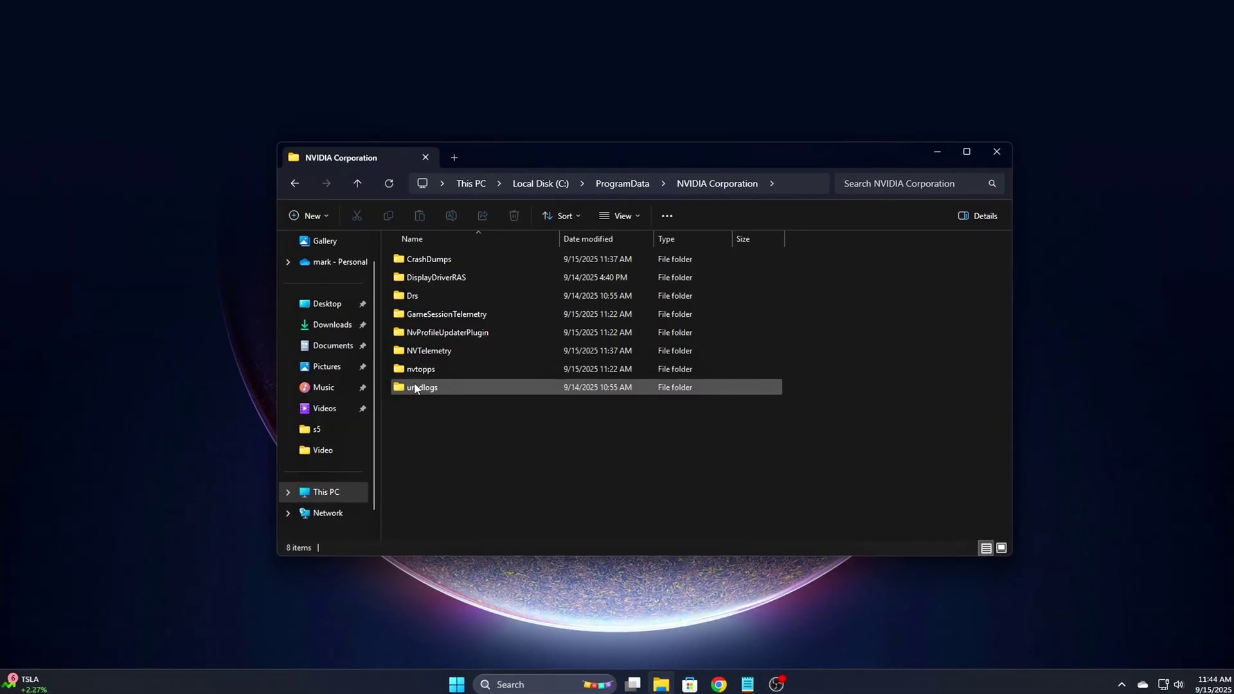
Step: Open the NVTelemetry folder's Properties, view its Security tab and open Advanced settings
left_click(423, 257)
left_click(427, 351, "ctrl")
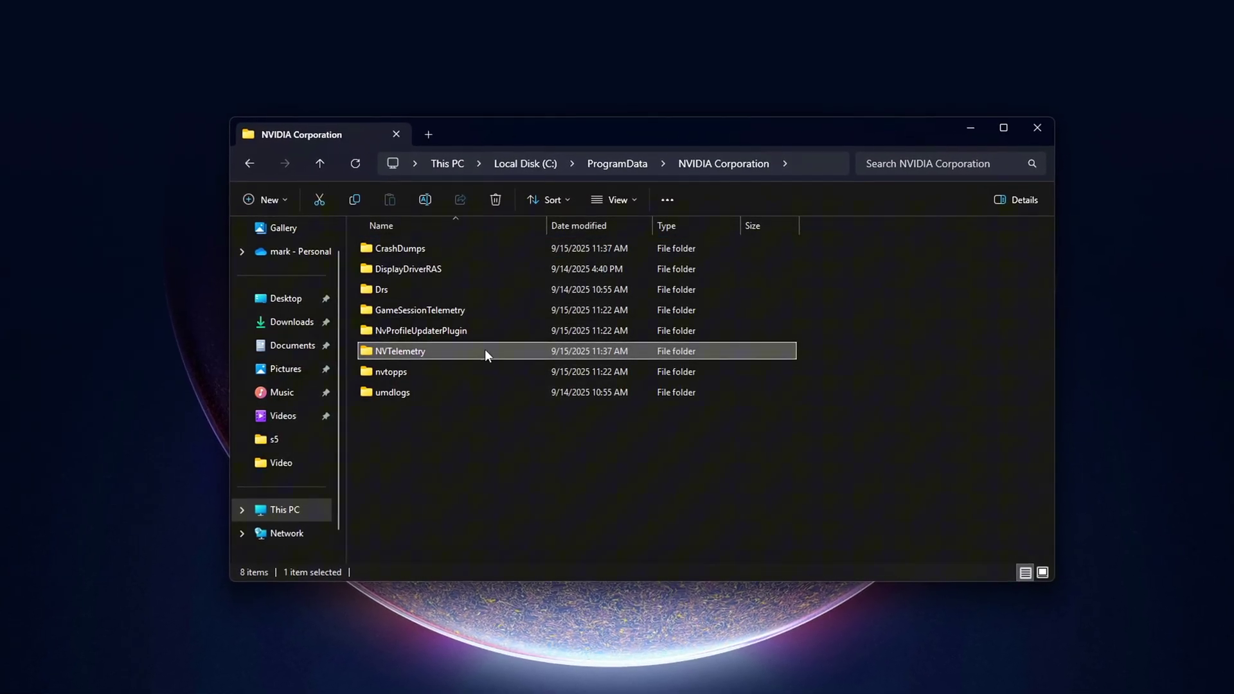
right_click(503, 352)
left_click(563, 345)
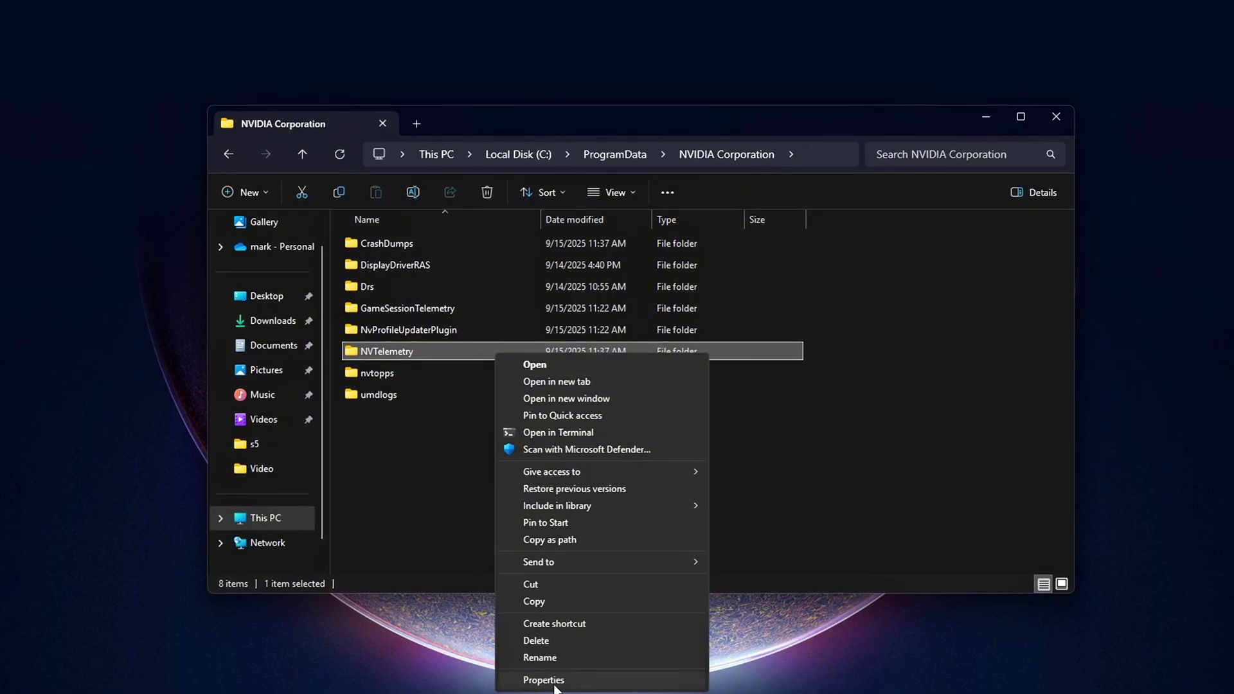
left_click(555, 685)
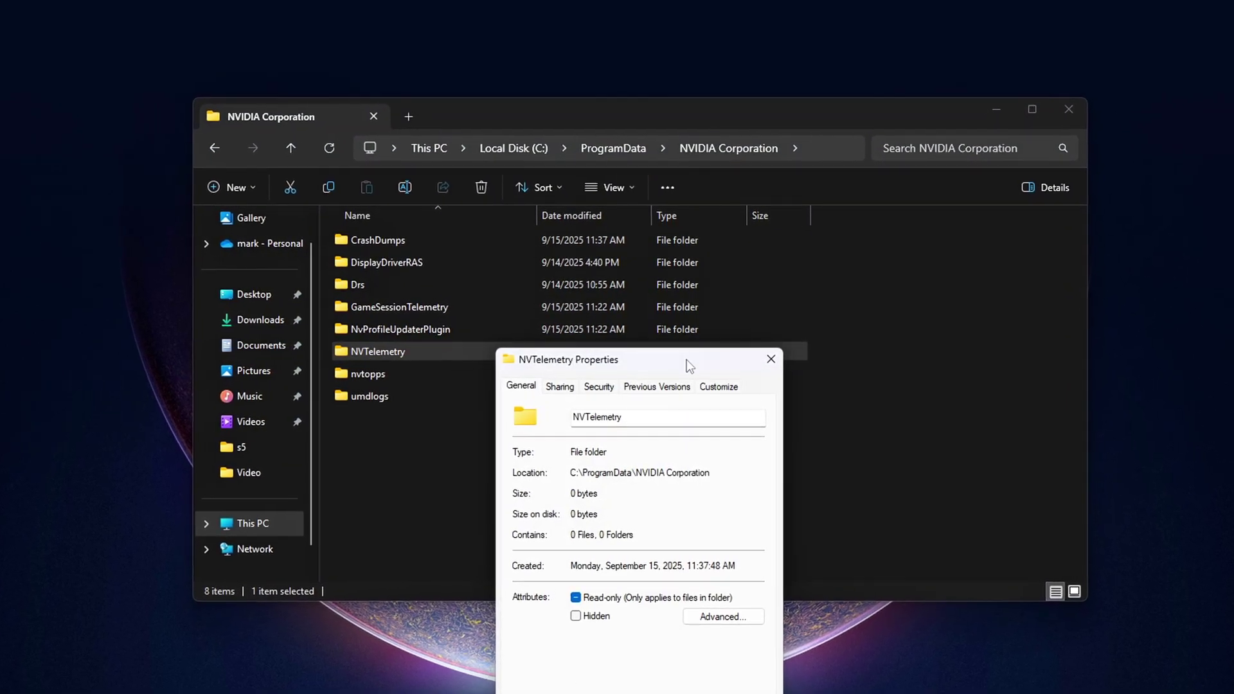
left_click_drag(686, 360, 690, 167)
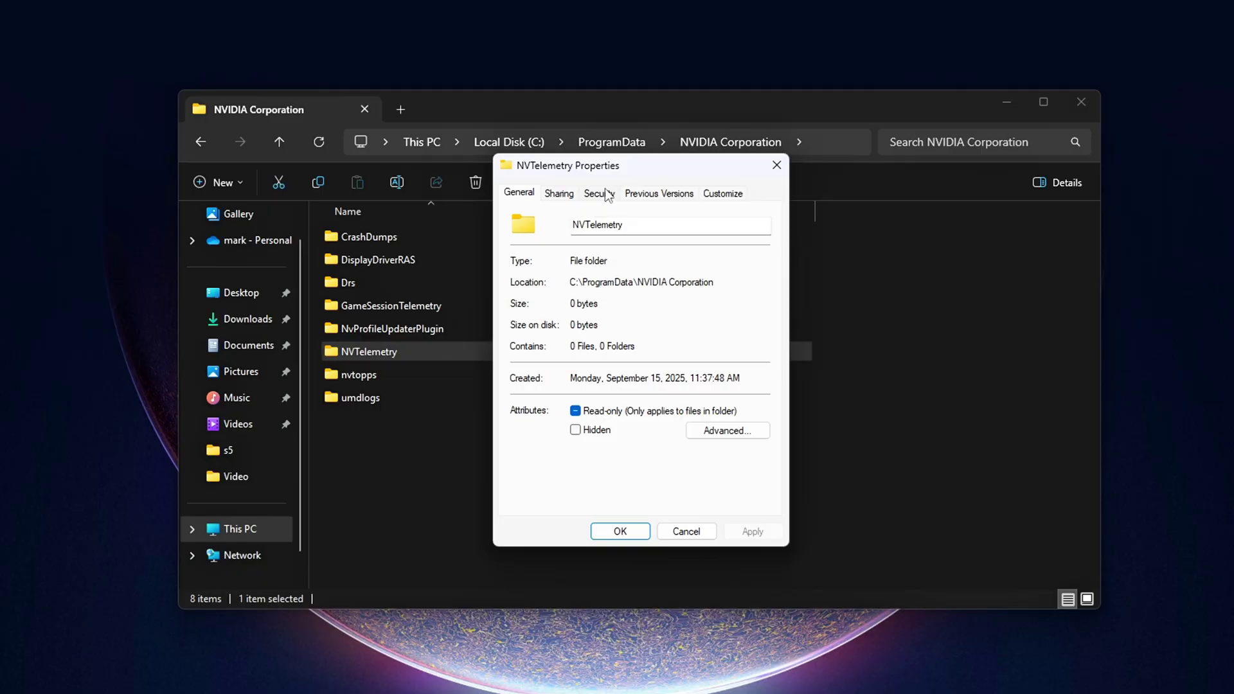
left_click(599, 193)
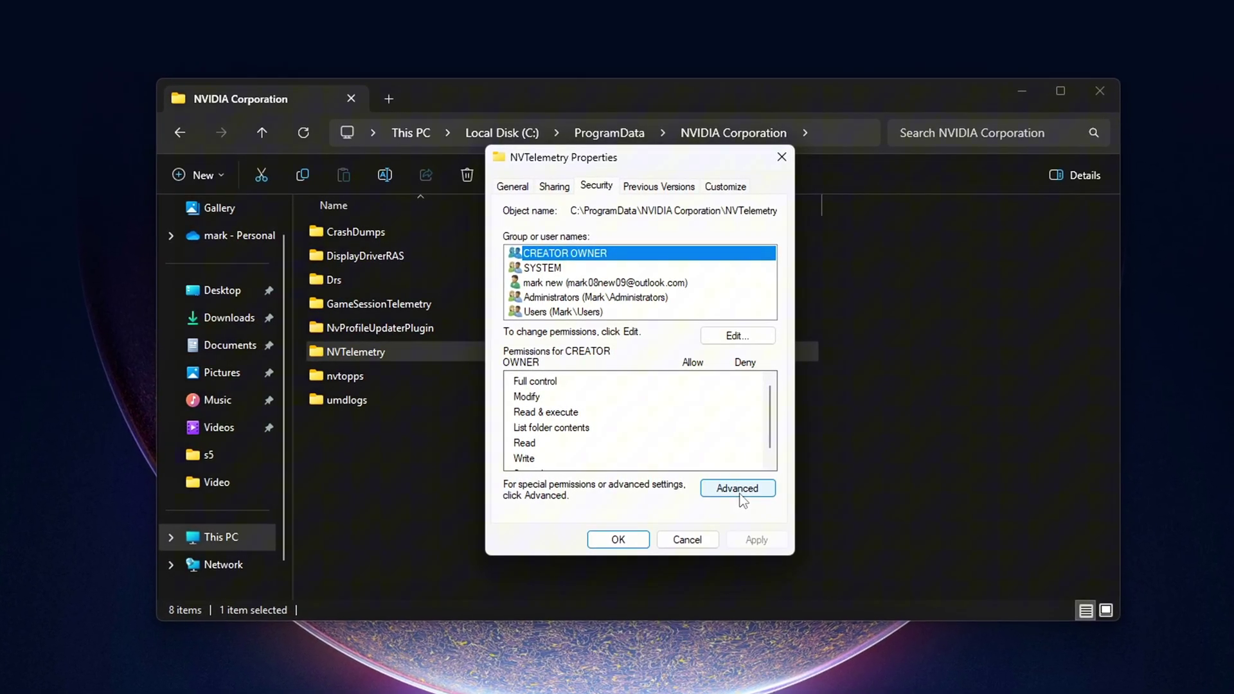
left_click(738, 490)
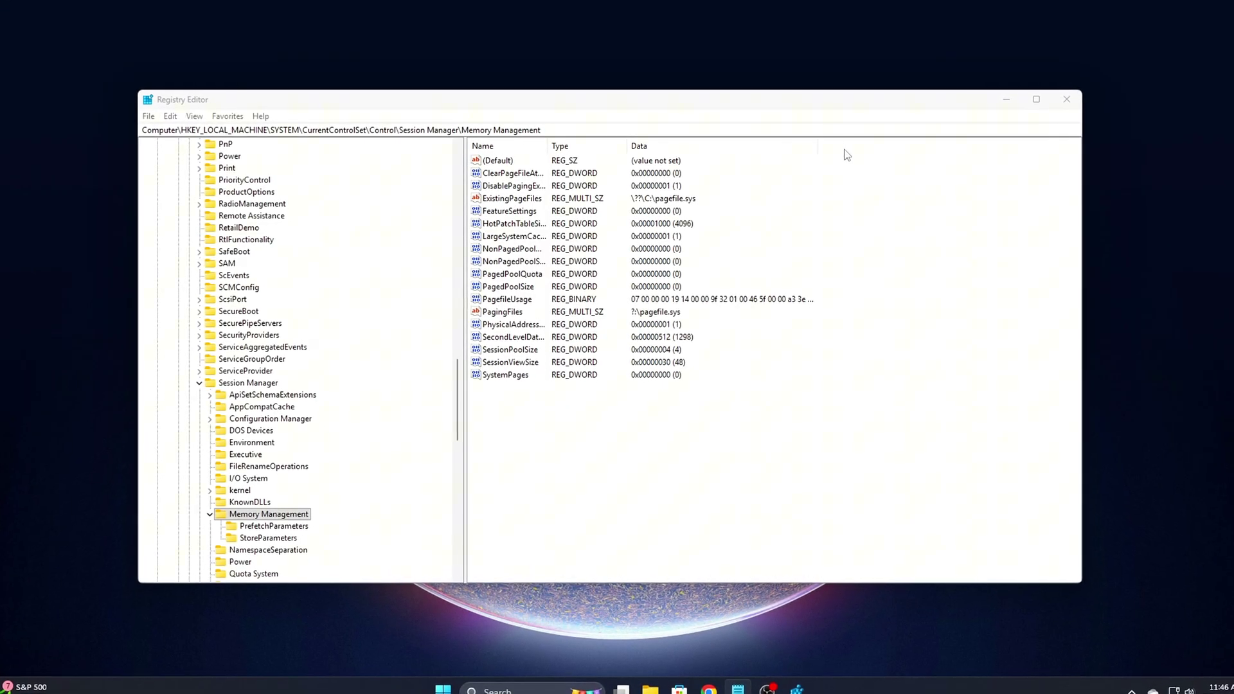
Step: Paste the NvTelemetry key path, trimmed to end at NVIDIA Corporation\Global, and go there
type("HKEY_LOCAL_MACHINE\\SOFTWARE\\NVIDIA Corporation\\Global\\NvTelemetry")
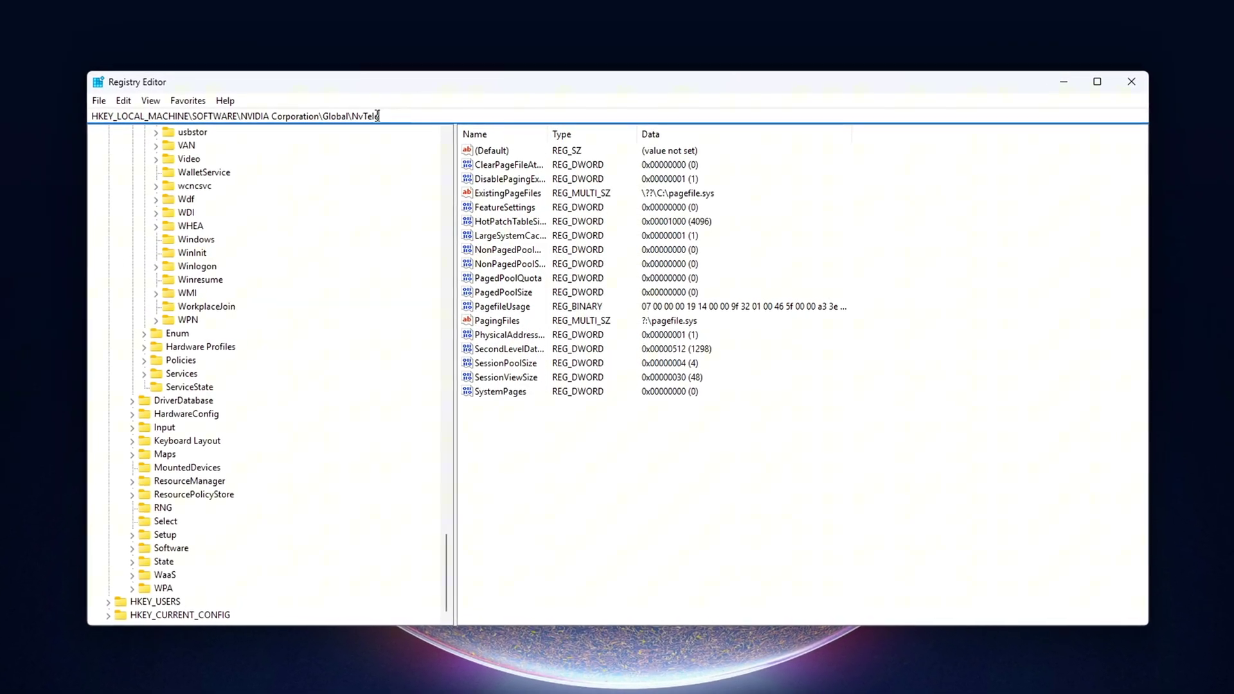
key("BackSpace")
key("BackSpace")
key("BackSpace")
key("BackSpace")
key("BackSpace")
key("BackSpace")
key("Return")
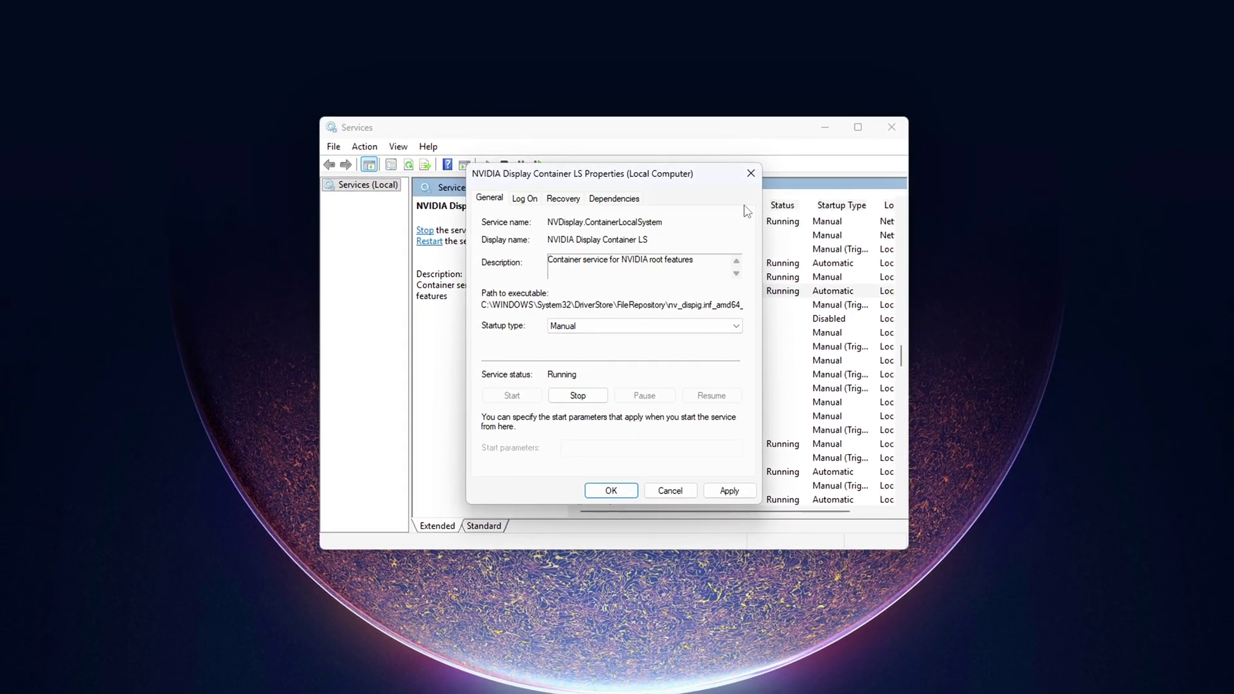
left_click(669, 486)
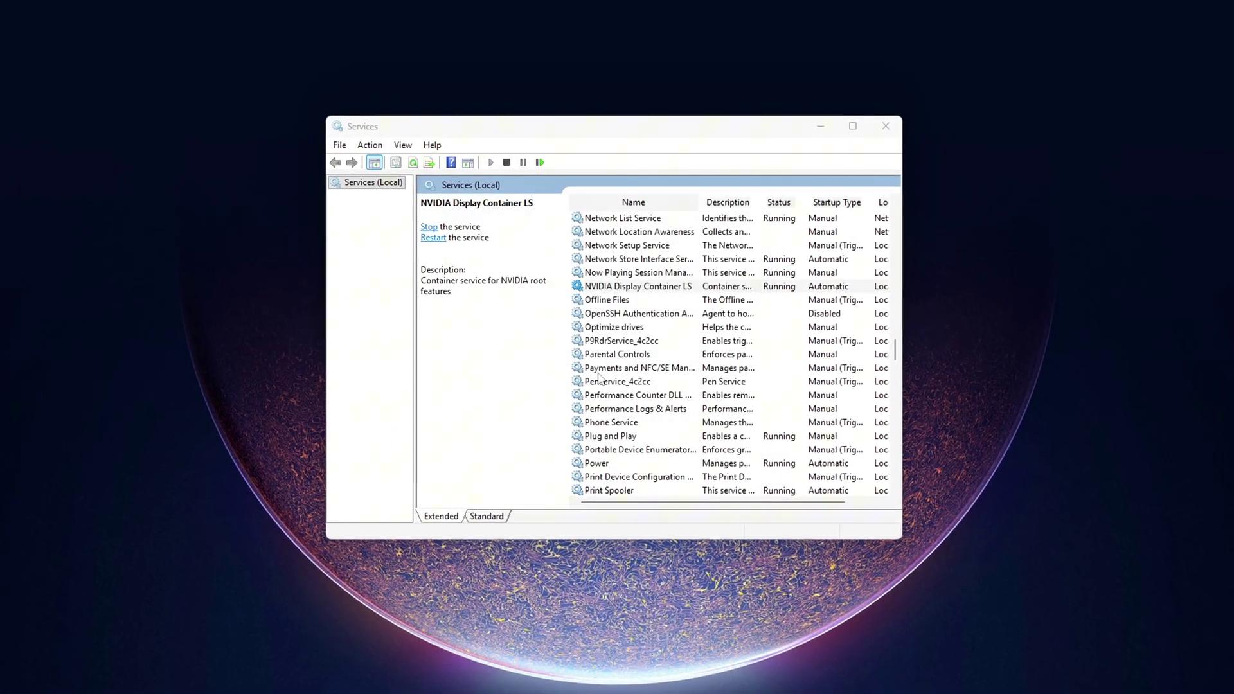
scroll(666, 312, "up", 2)
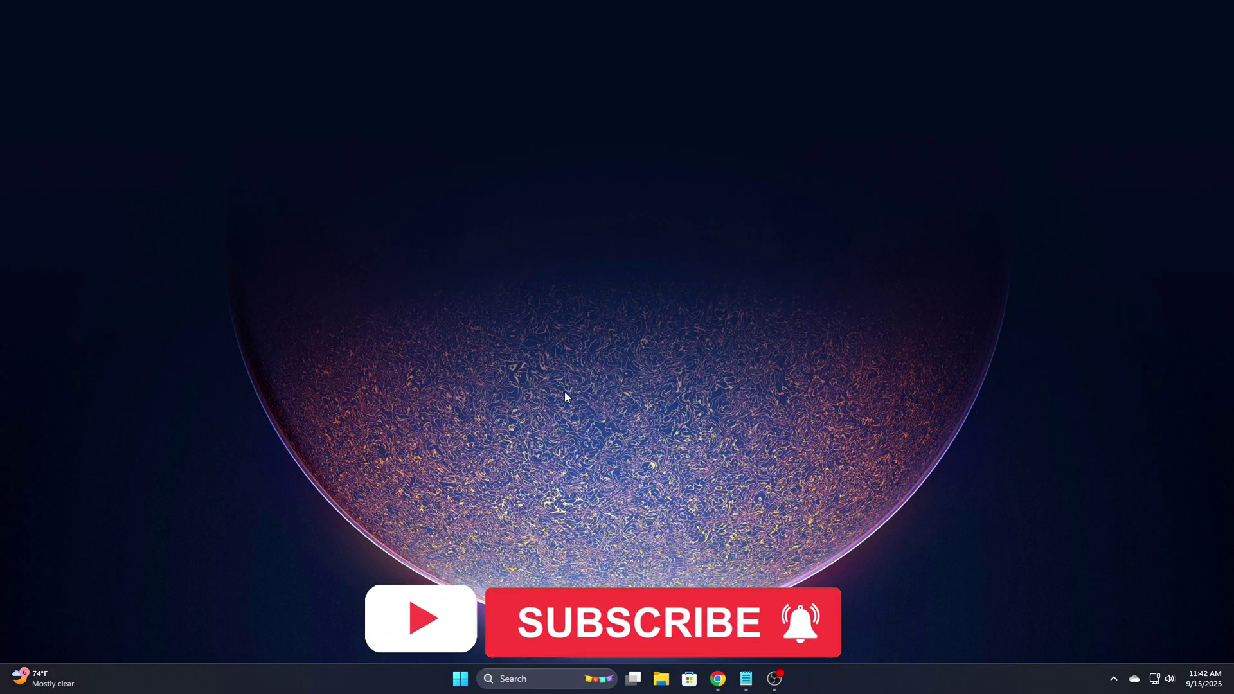
Step: Launch services.msc from a centred Run box and centre the Services window
key("super+r")
left_click_drag(147, 533, 640, 251)
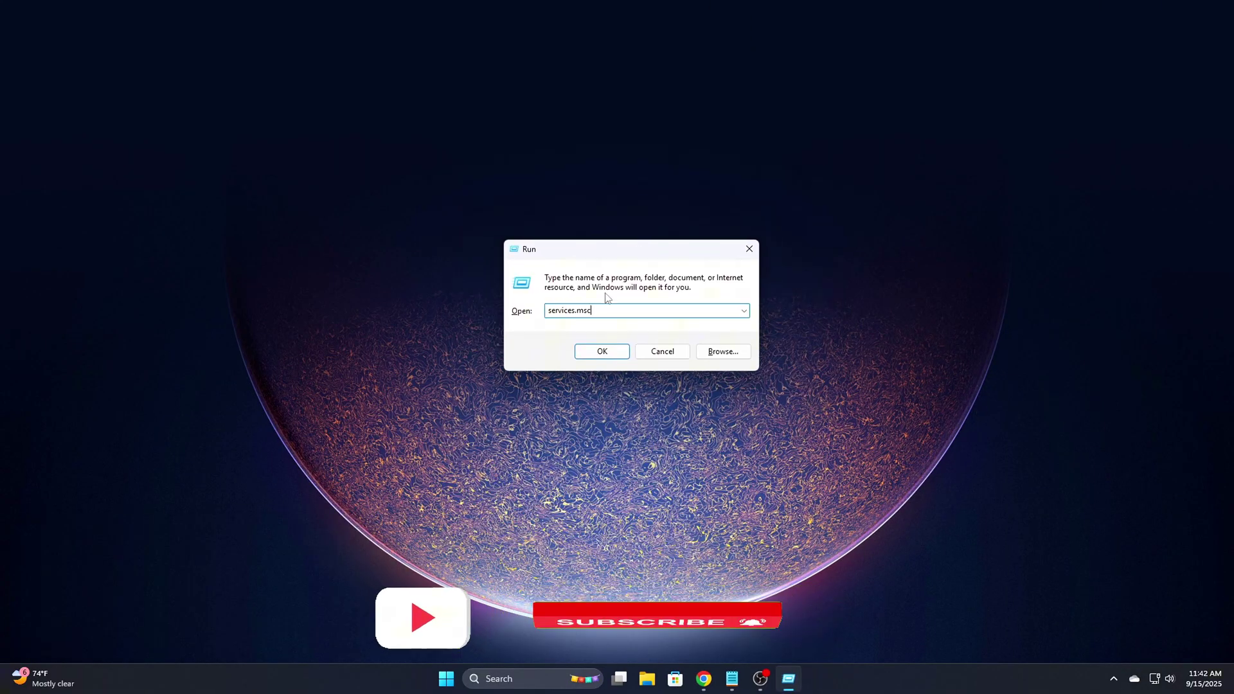
left_click(614, 354)
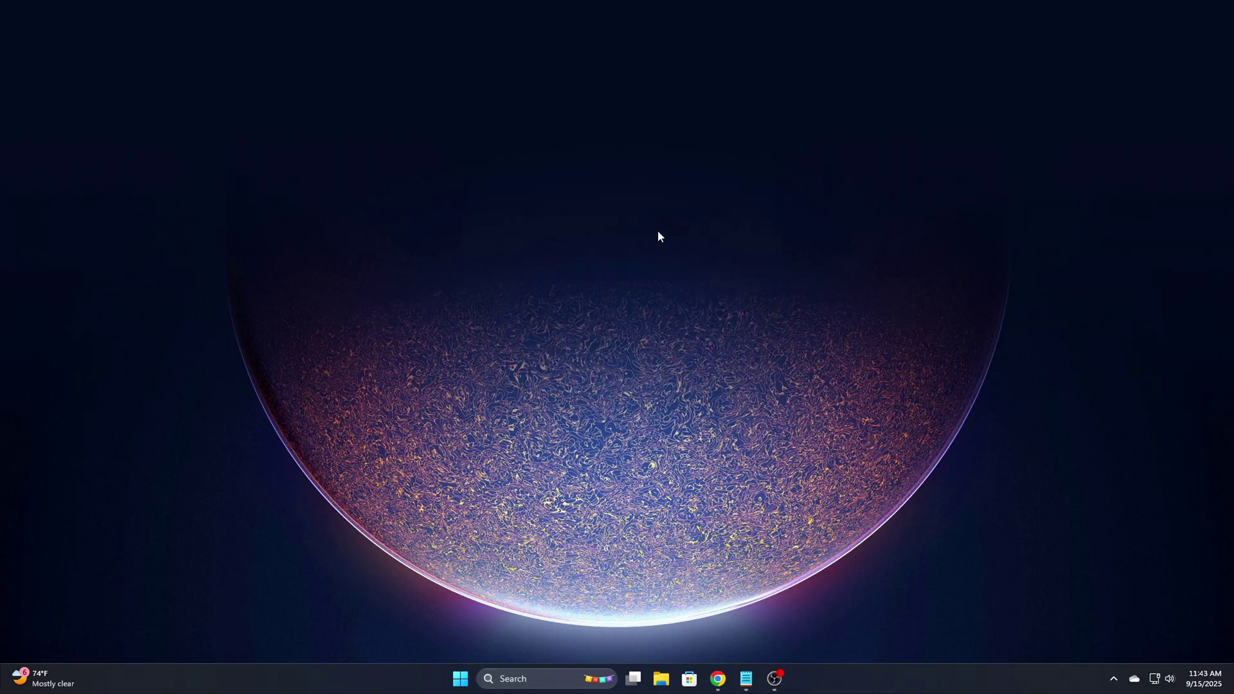
left_click_drag(429, 53, 730, 131)
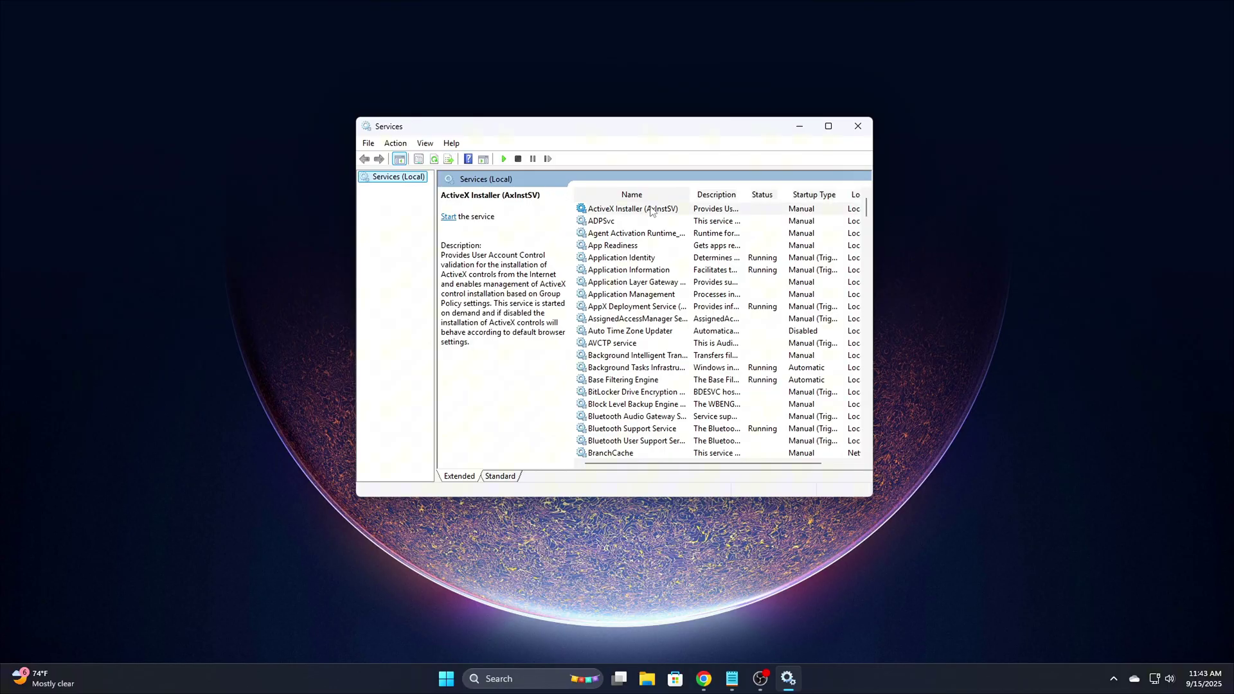
Step: Find NVIDIA Display Container LS in the list and choose Manual as its startup type
key("n")
key("Down")
key("Down")
key("Down")
key("Down")
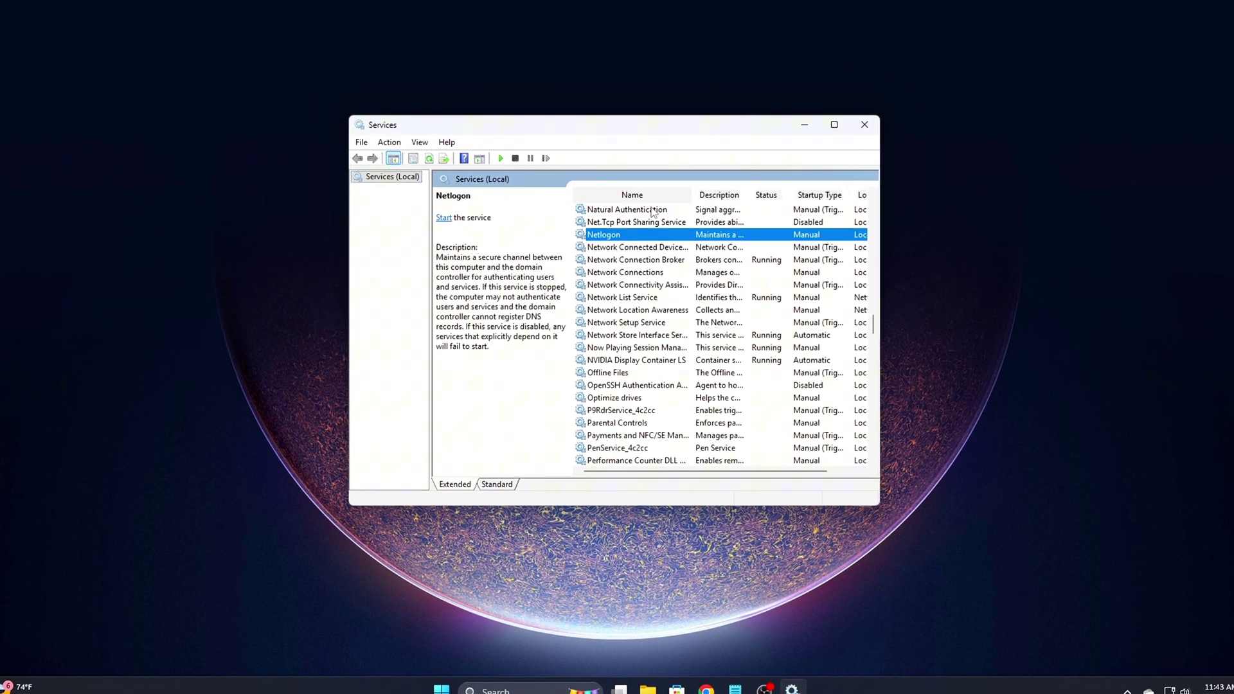
key("Down")
key("Down")
key("Down")
key("Down")
key("Down")
key("Down")
key("Down")
key("Down")
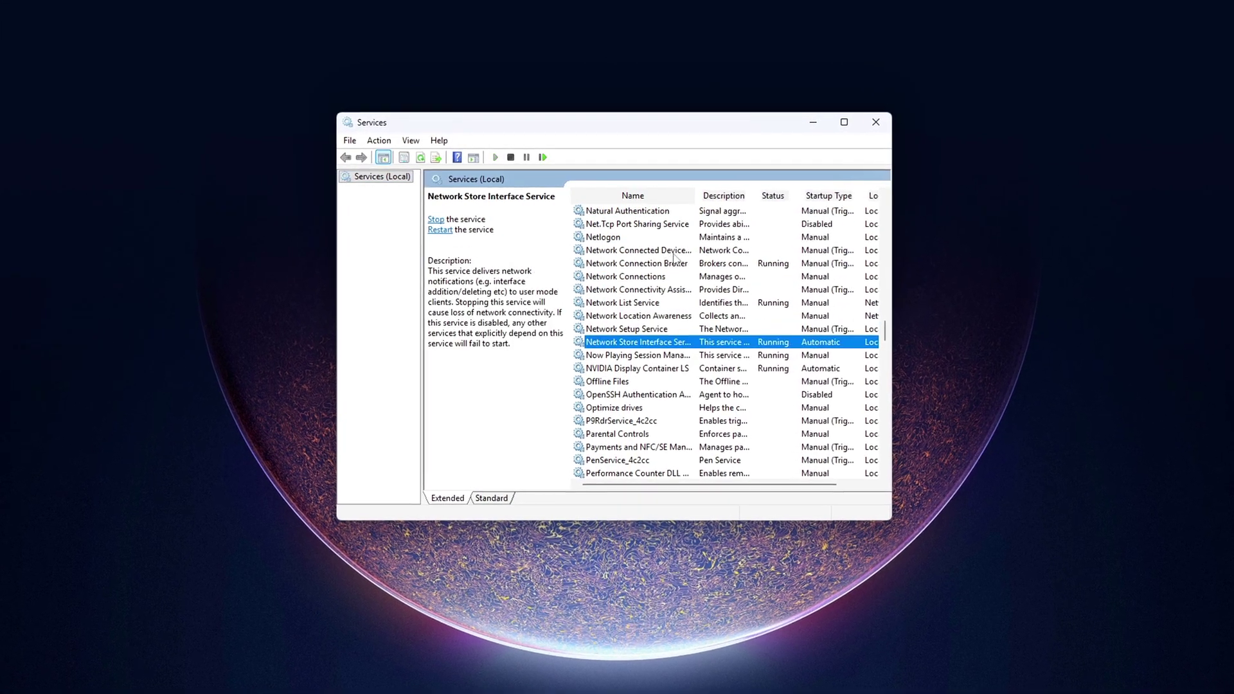
scroll(673, 281, "down", 15)
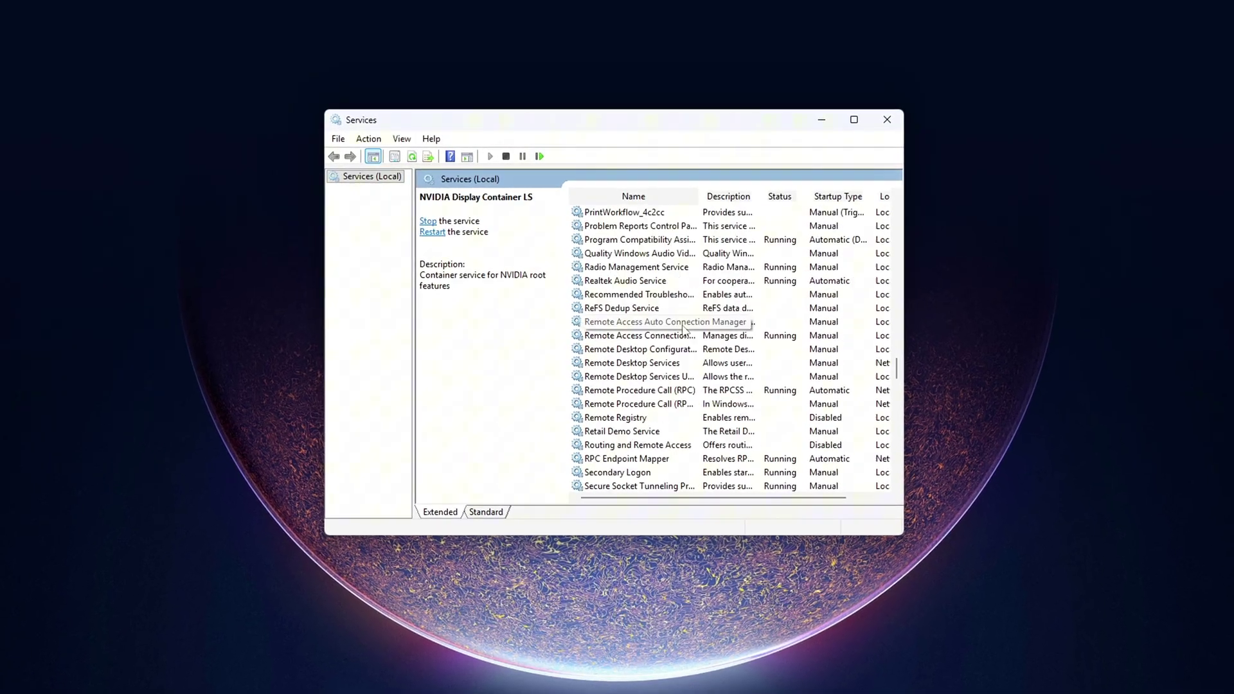
scroll(683, 331, "down", 20)
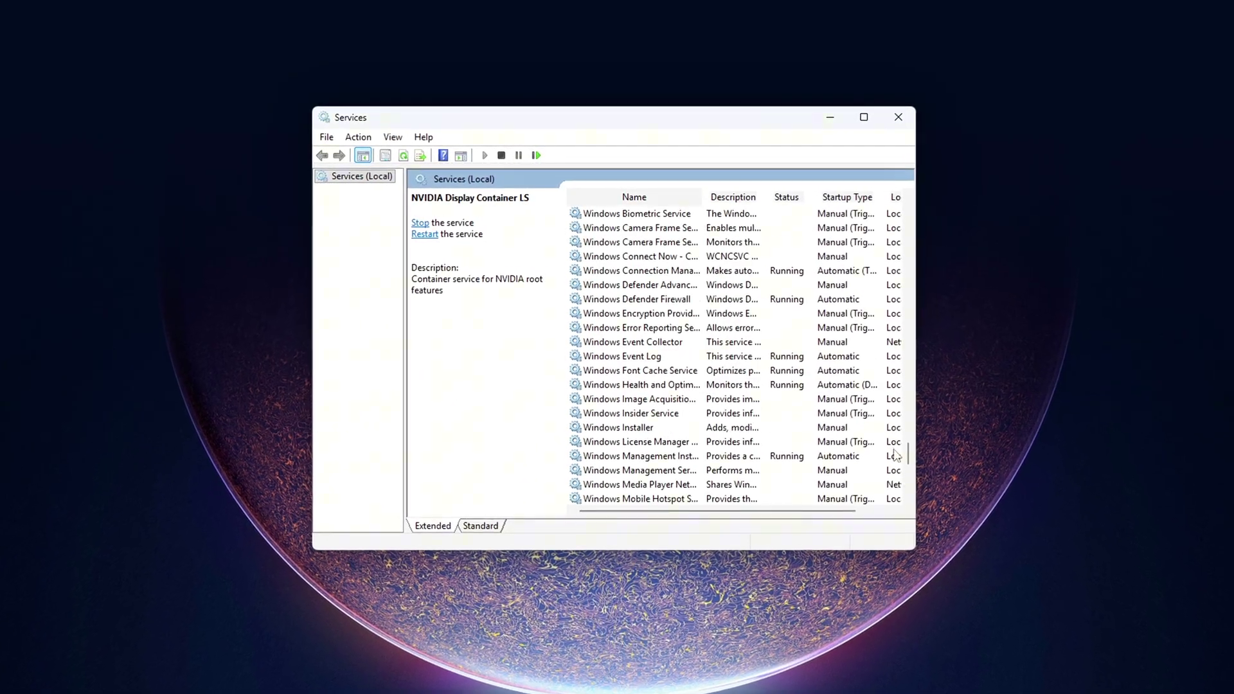
left_click_drag(911, 475, 895, 359)
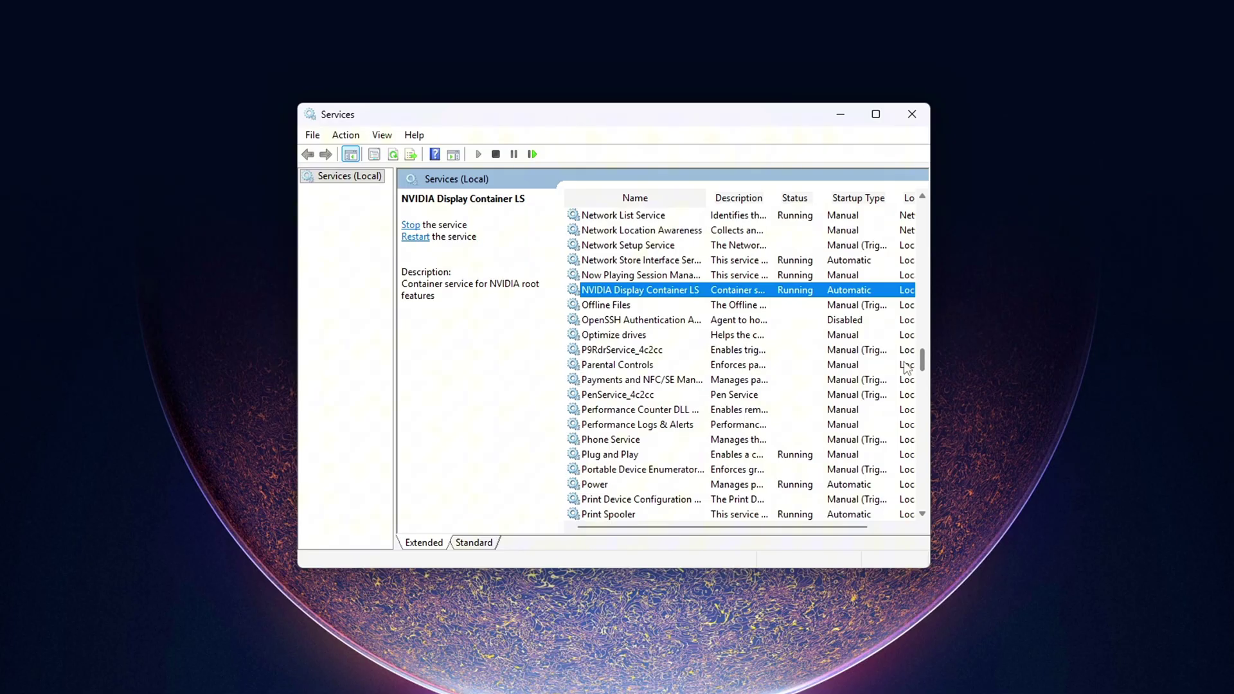
right_click(631, 293)
left_click(709, 450)
left_click(621, 332)
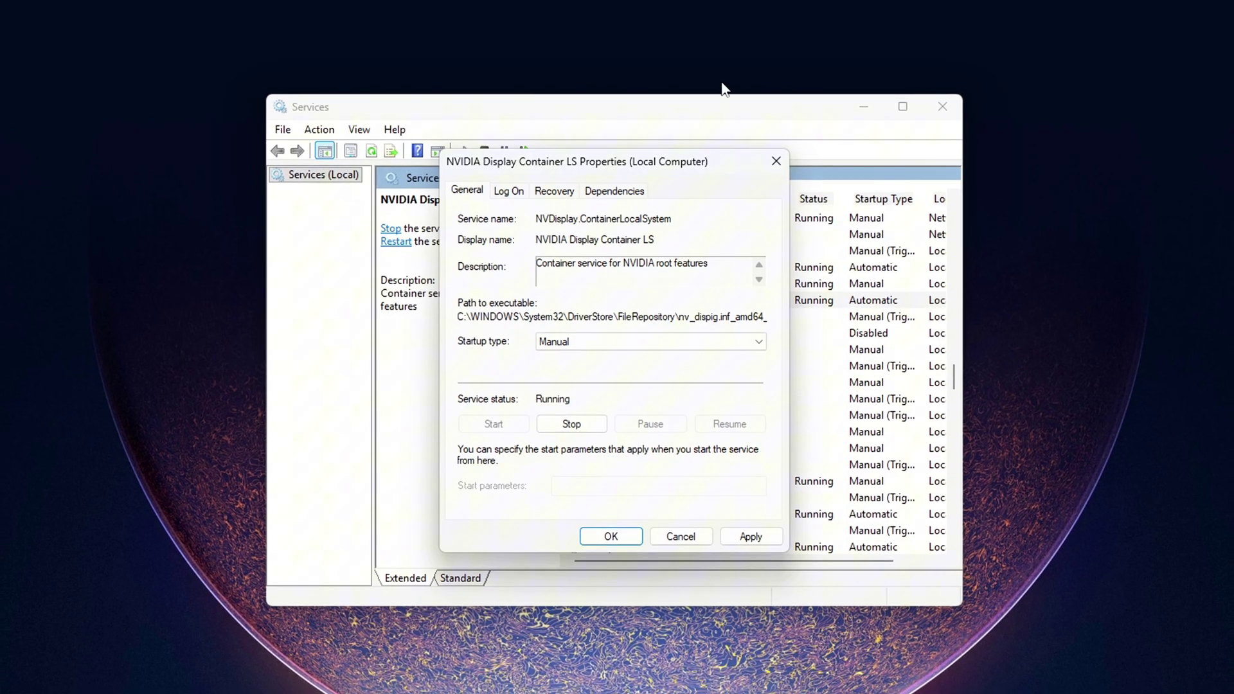
Step: Cancel the NVIDIA Display Container LS properties, keeping startup Automatic, and scroll back to it
left_click(681, 536)
scroll(592, 386, "up", 2)
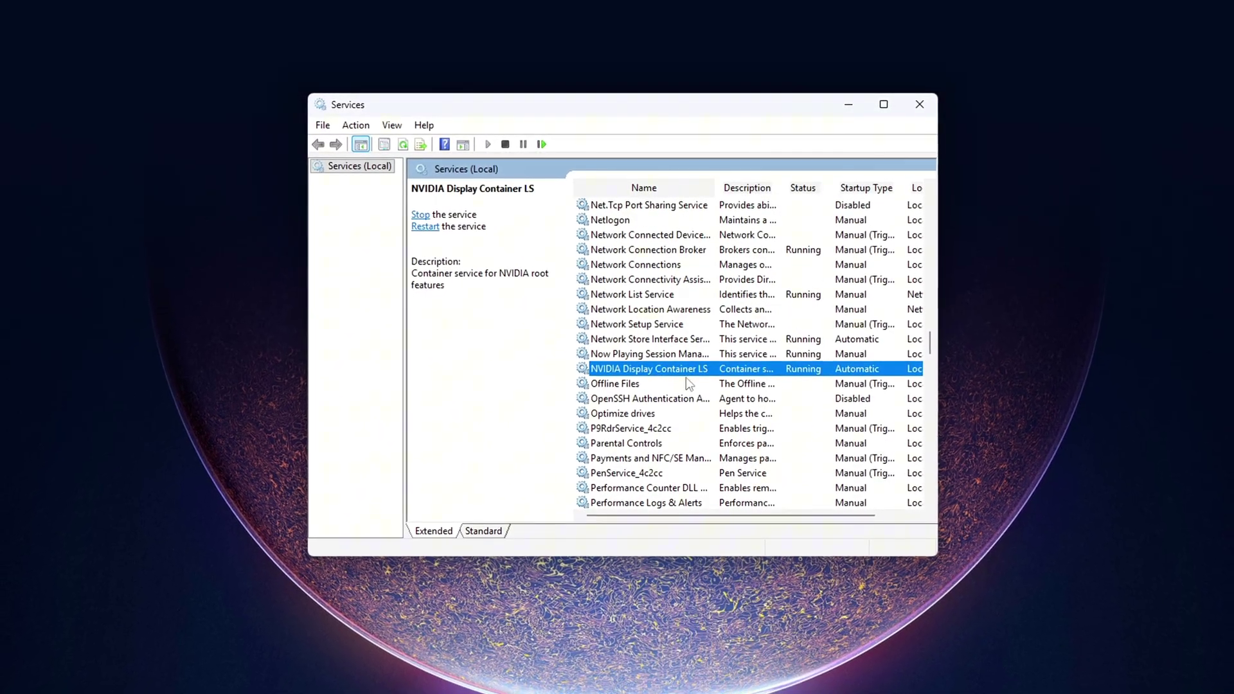
left_click_drag(930, 343, 924, 331)
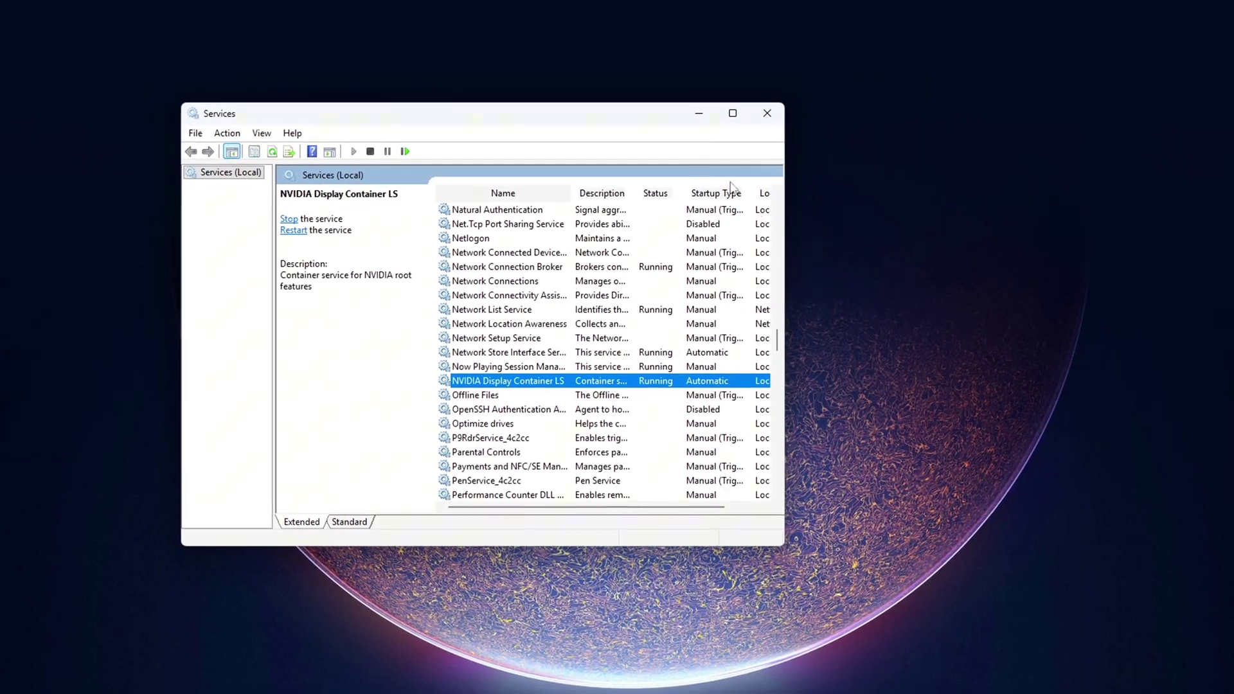
Step: Bring up the full desktop context menu, then dismiss it
right_click(815, 262)
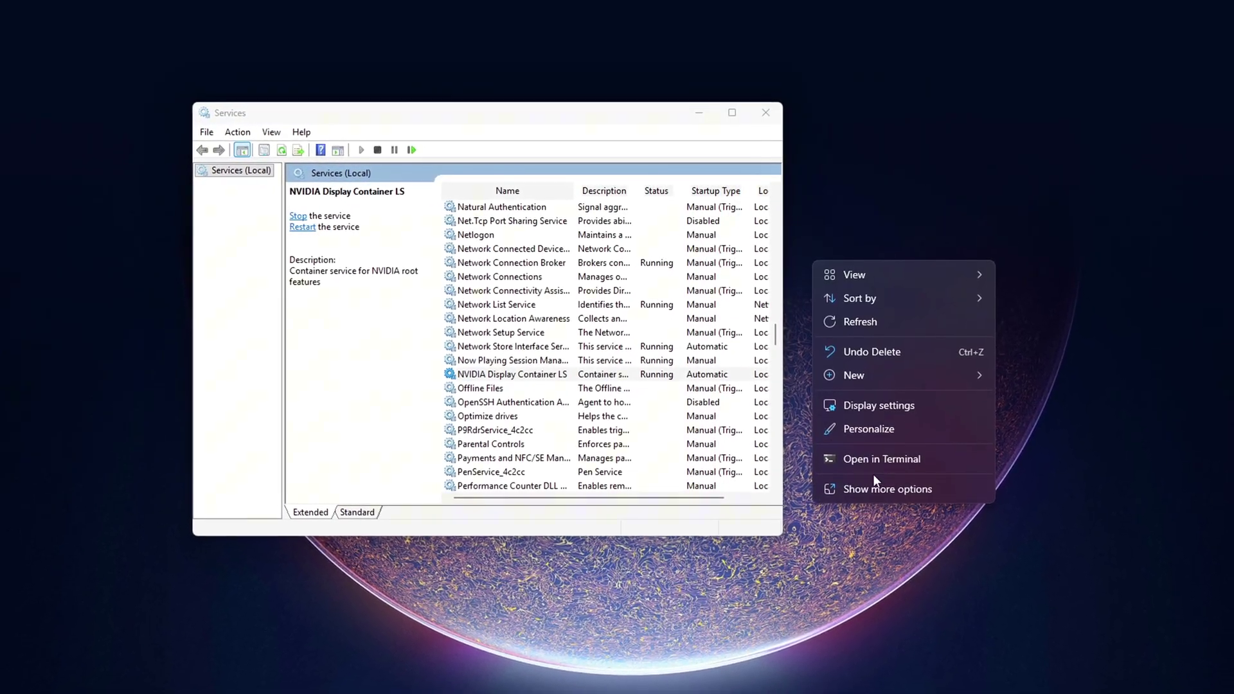
left_click(878, 483)
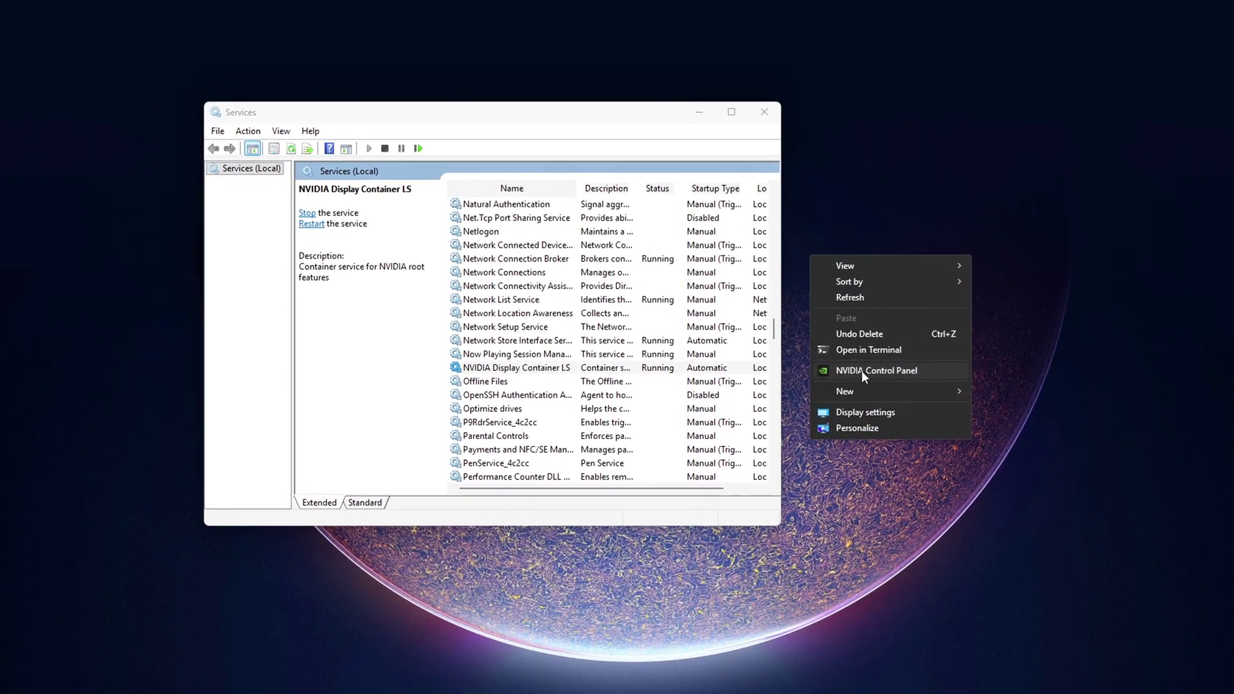
left_click(611, 118)
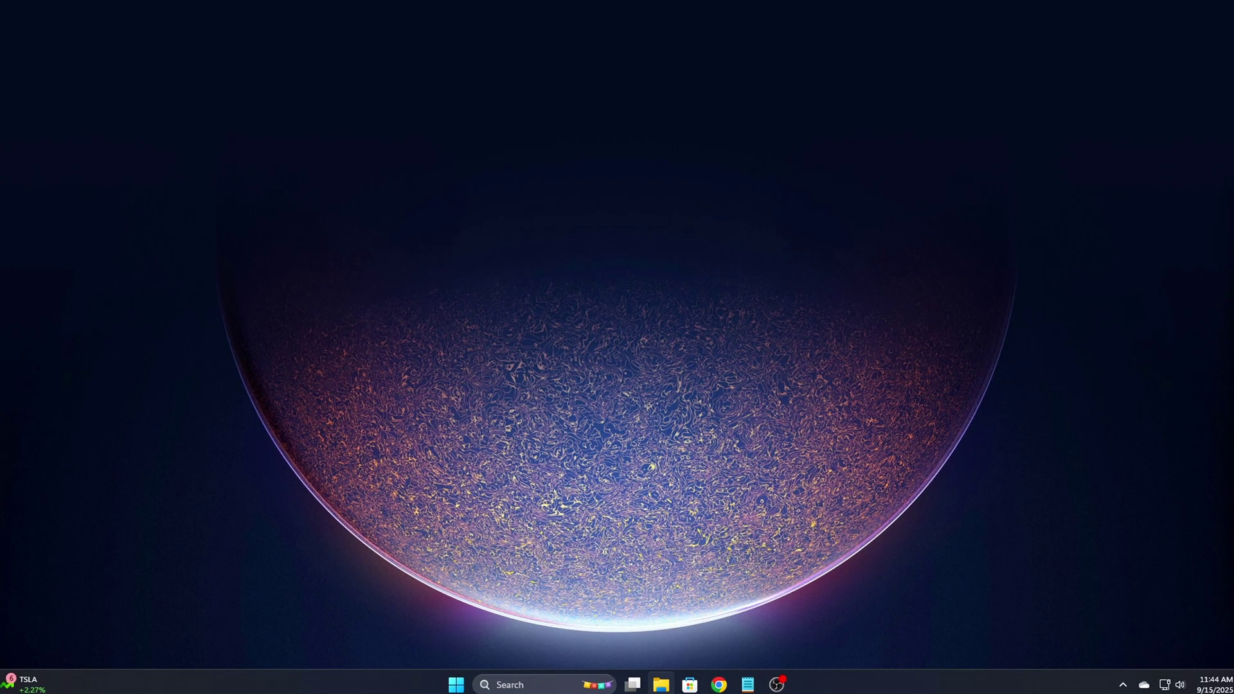
Step: Browse to C:\ProgramData\NVIDIA Corporation and select the CrashDumps and NVTelemetry folders
left_click_drag(1087, 233, 634, 145)
left_click(302, 523)
double_click(438, 257)
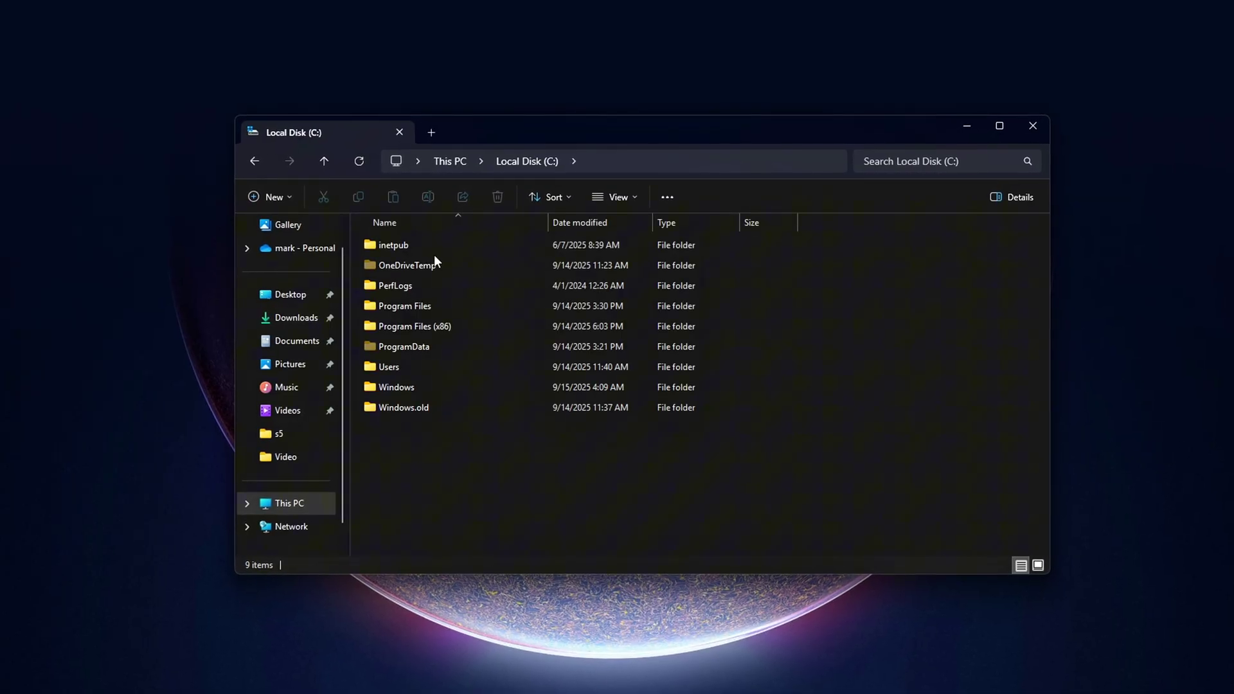
left_click(634, 195)
mouse_move(656, 466)
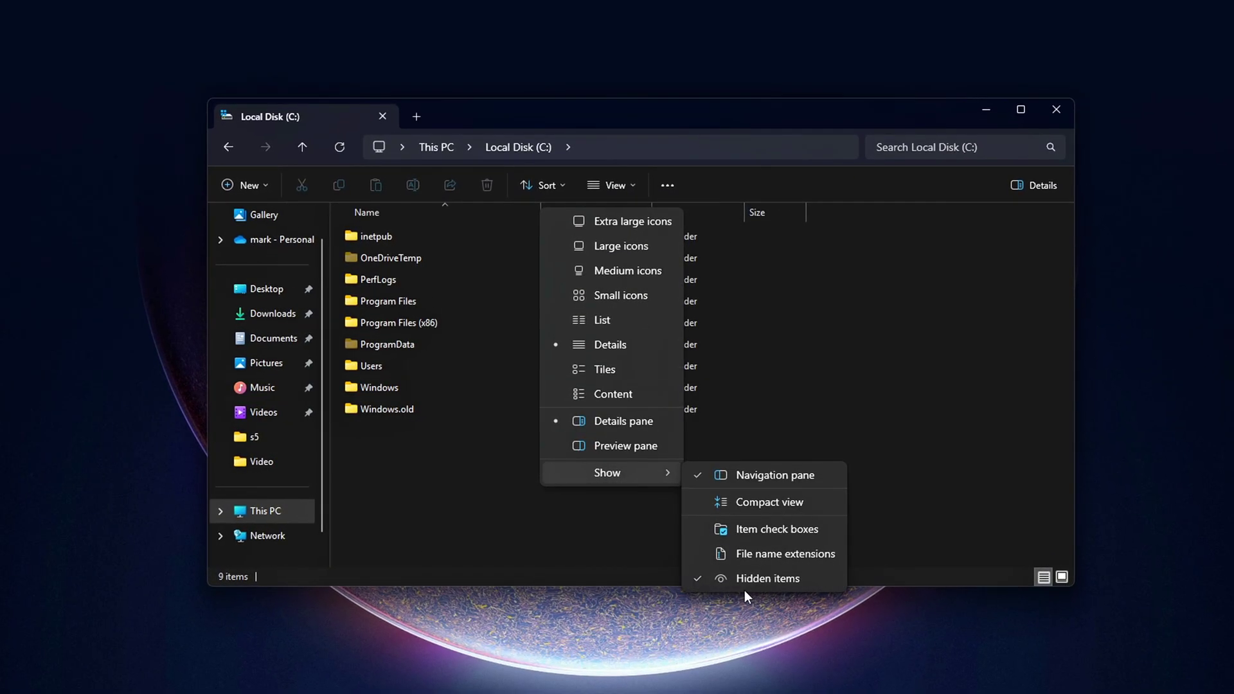
left_click(393, 366)
double_click(389, 344)
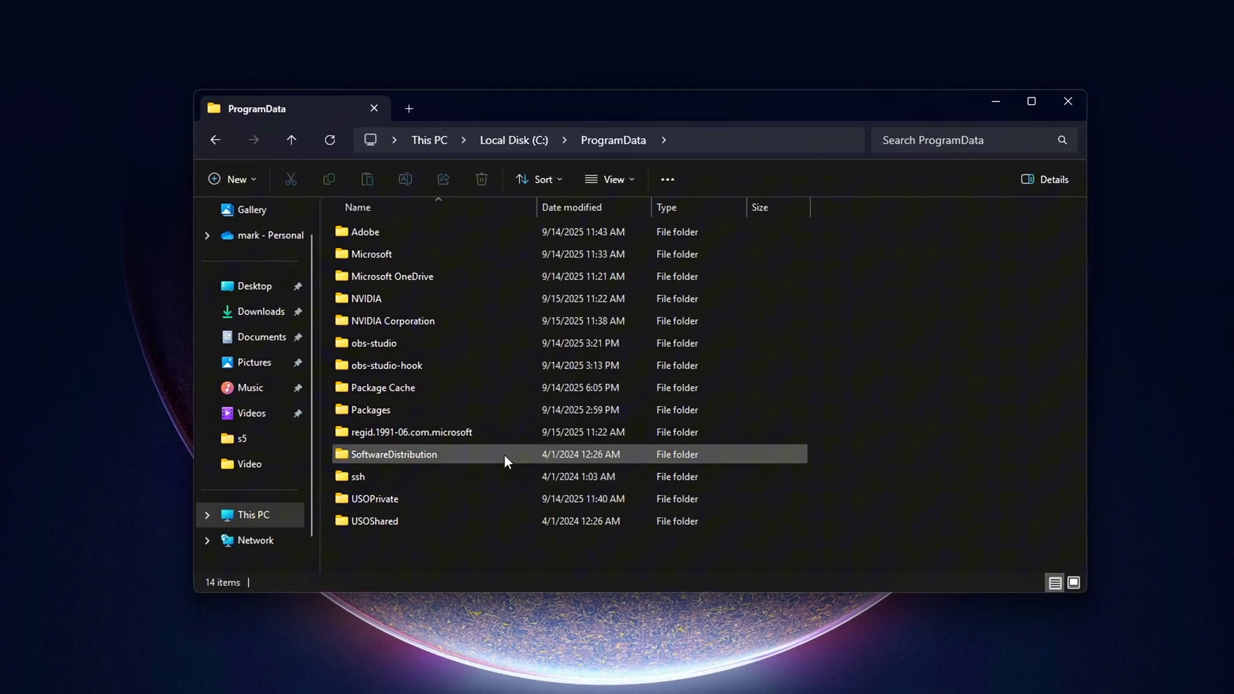
double_click(390, 320)
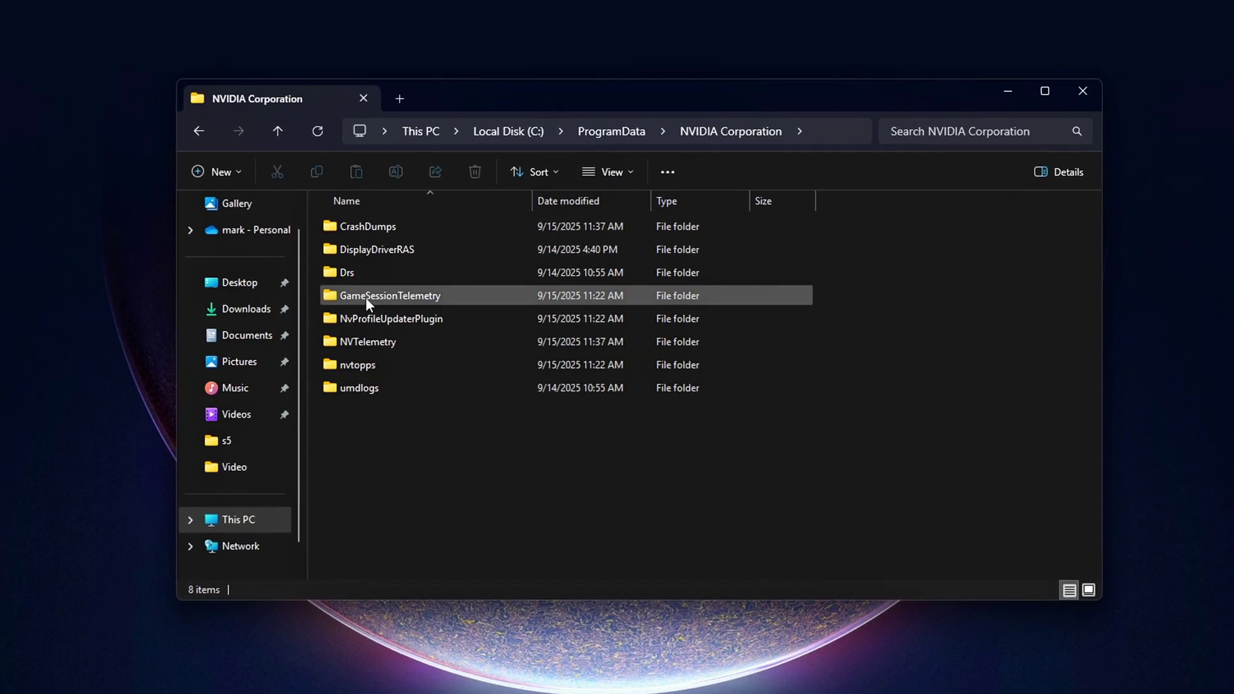
left_click(360, 225)
left_click(373, 341, "ctrl")
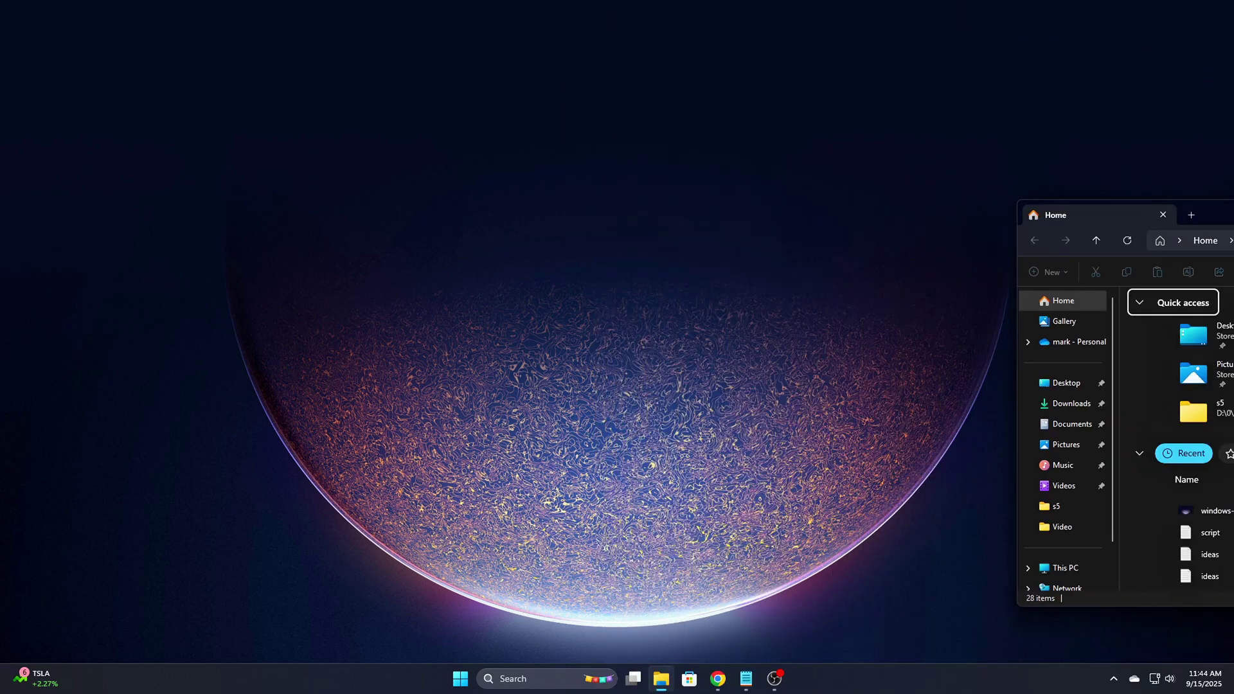
Step: Return to This PC, turn on hidden items in view options, and reopen ProgramData
left_click_drag(1125, 215, 635, 159)
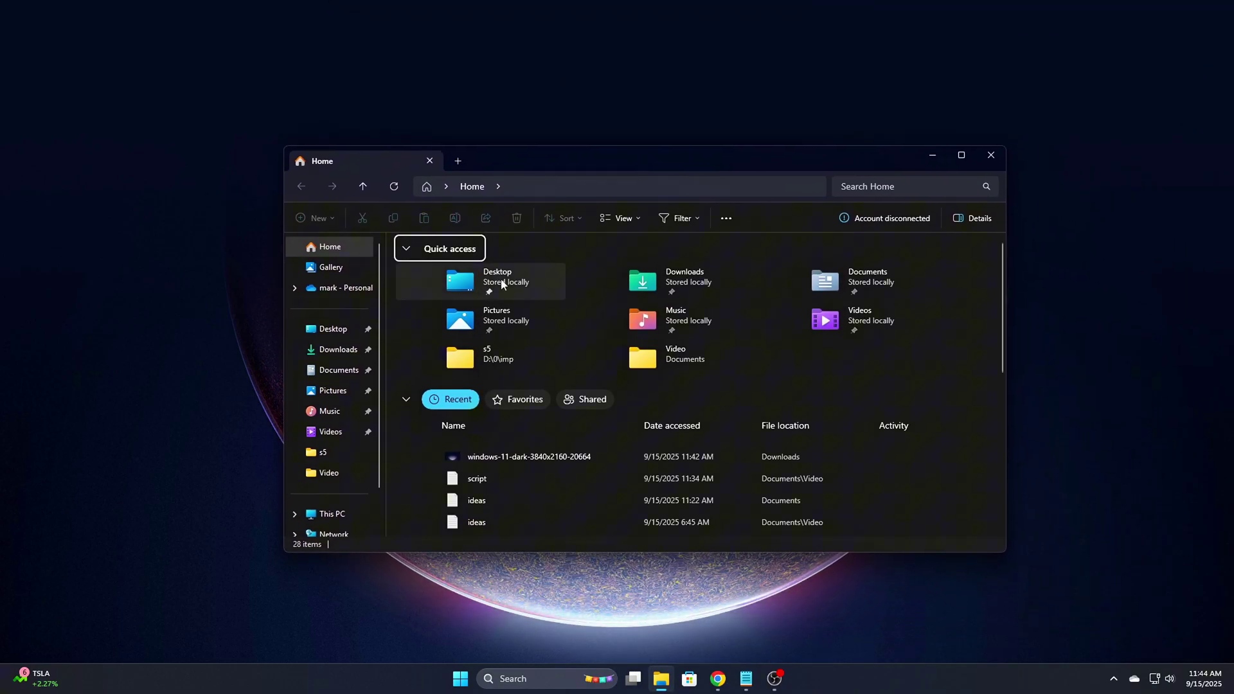
left_click(330, 515)
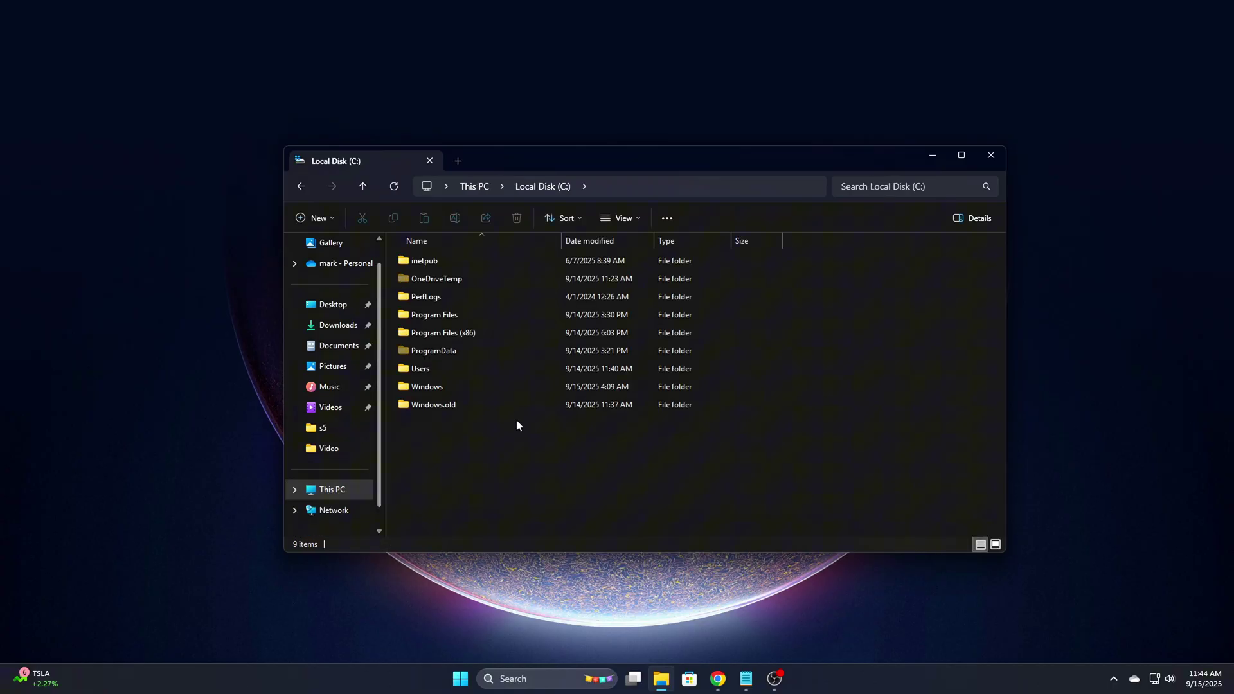
left_click(637, 221)
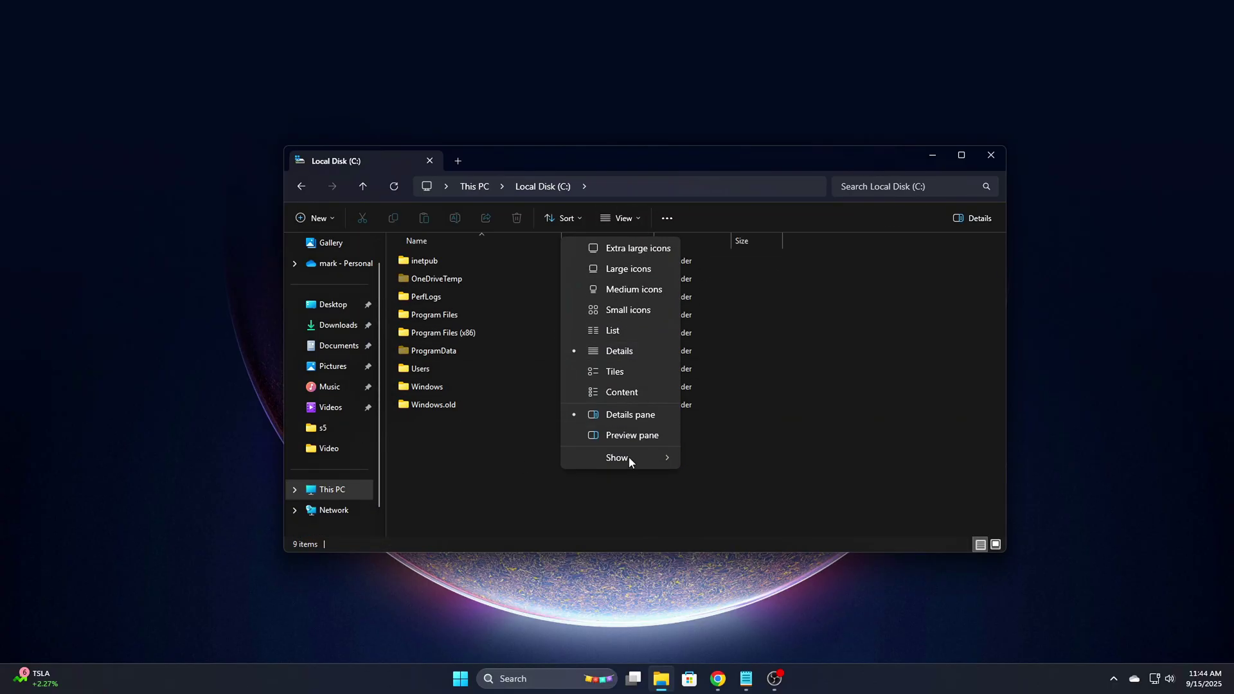
mouse_move(639, 463)
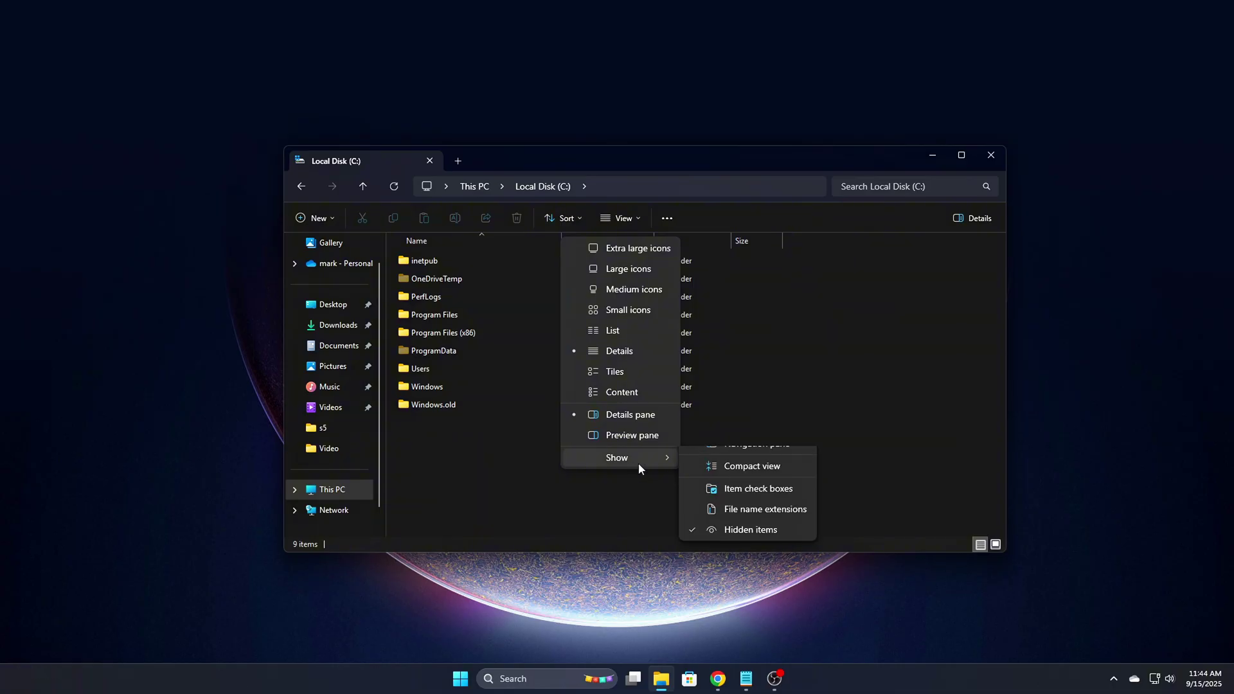
double_click(441, 352)
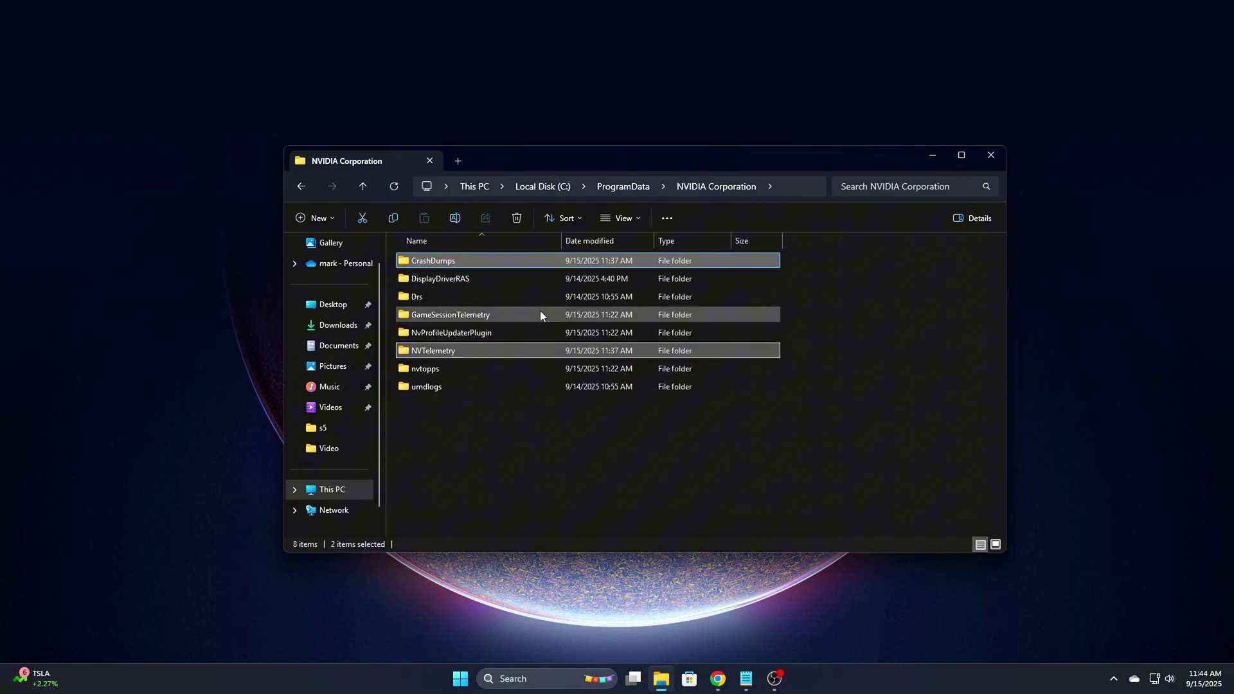
Step: Open the NVTelemetry folder's Properties and view its Security tab permissions
left_click(528, 350)
right_click(528, 352)
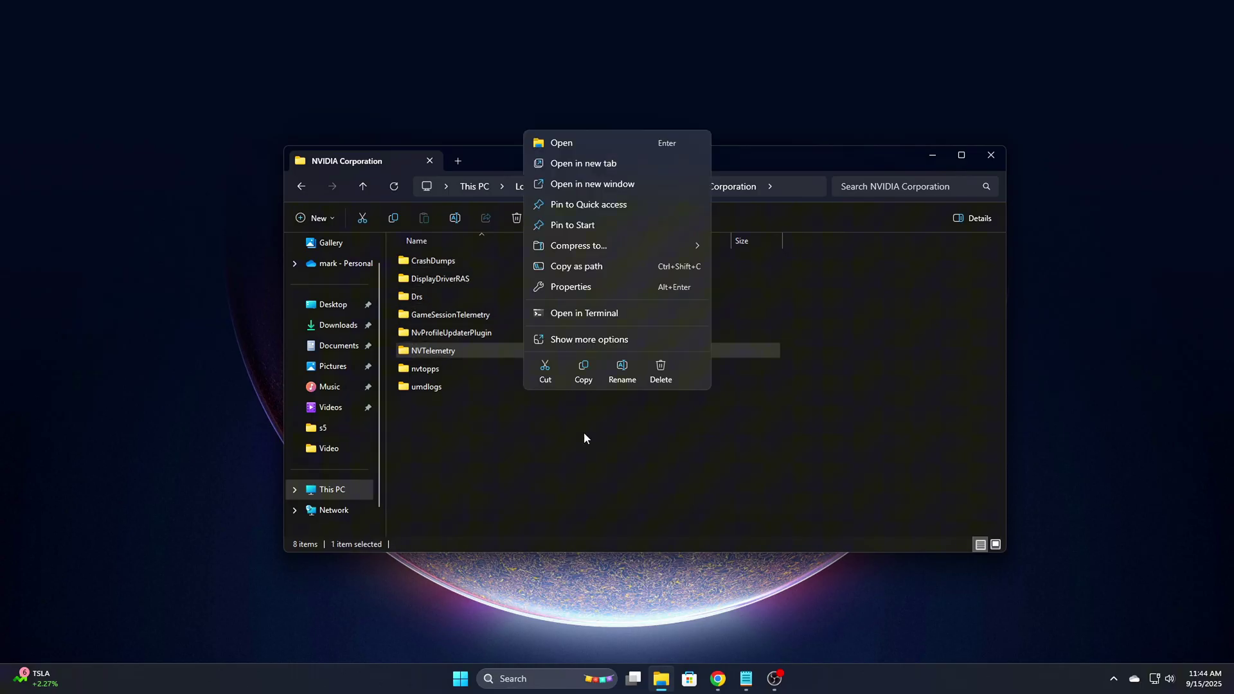
left_click(578, 344)
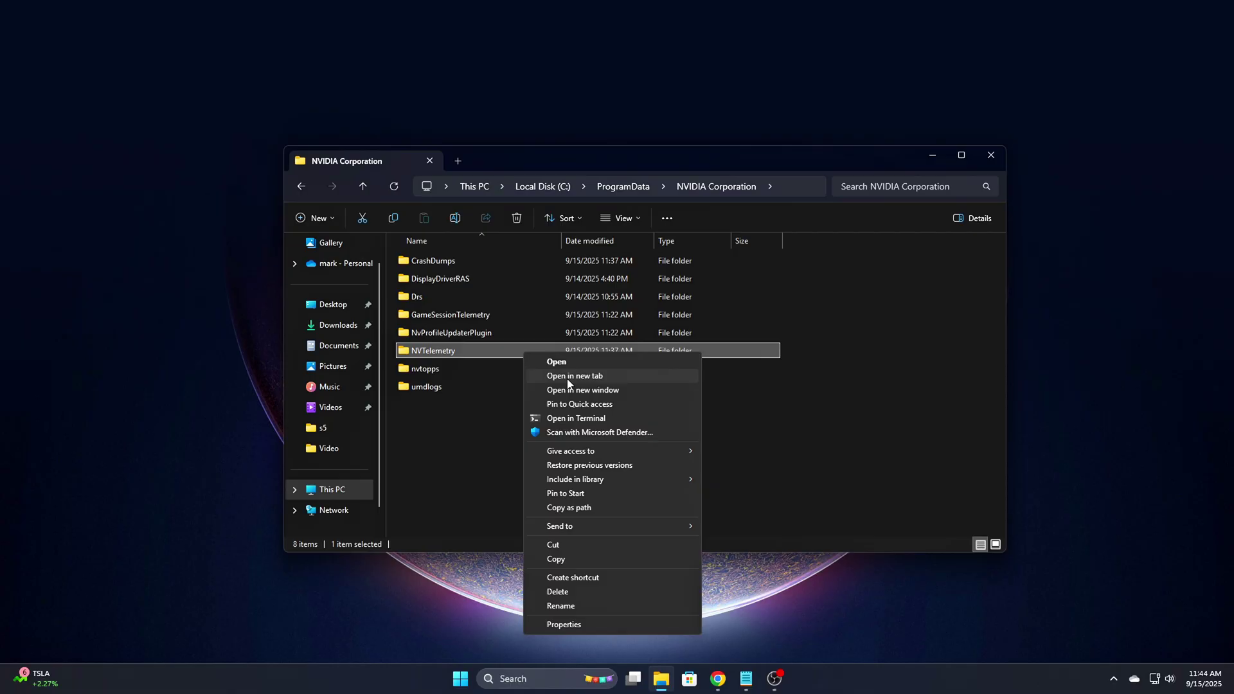
left_click(572, 627)
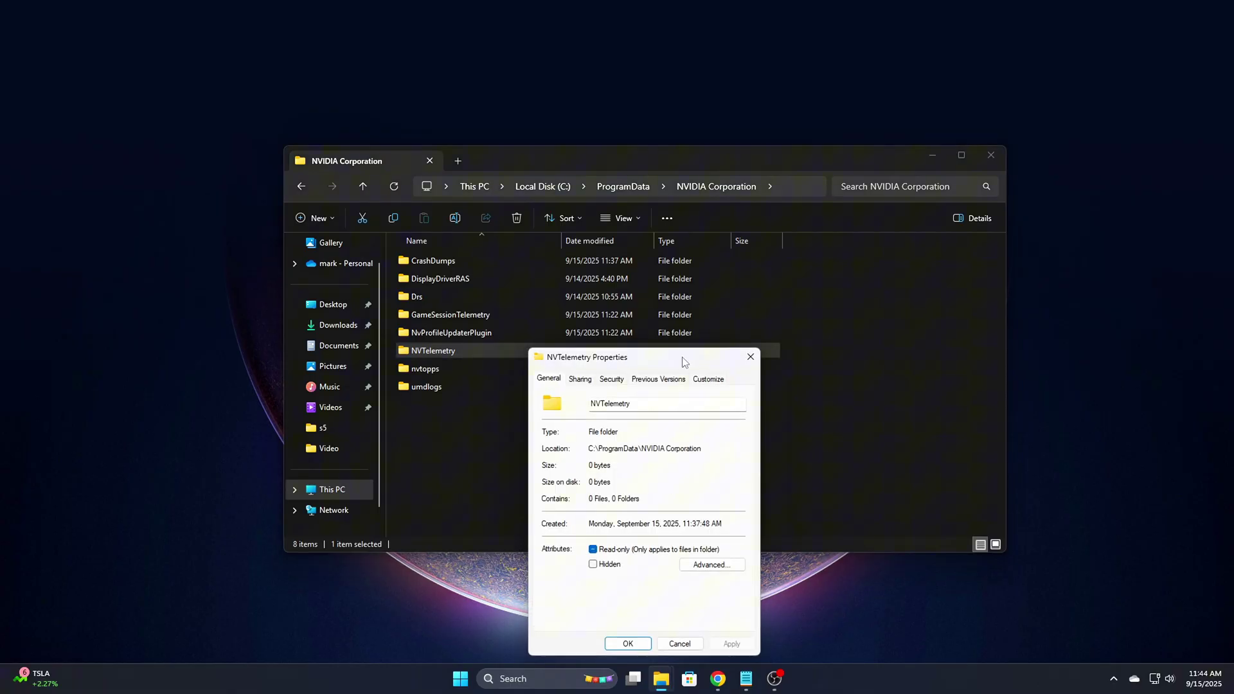
left_click_drag(683, 362, 685, 210)
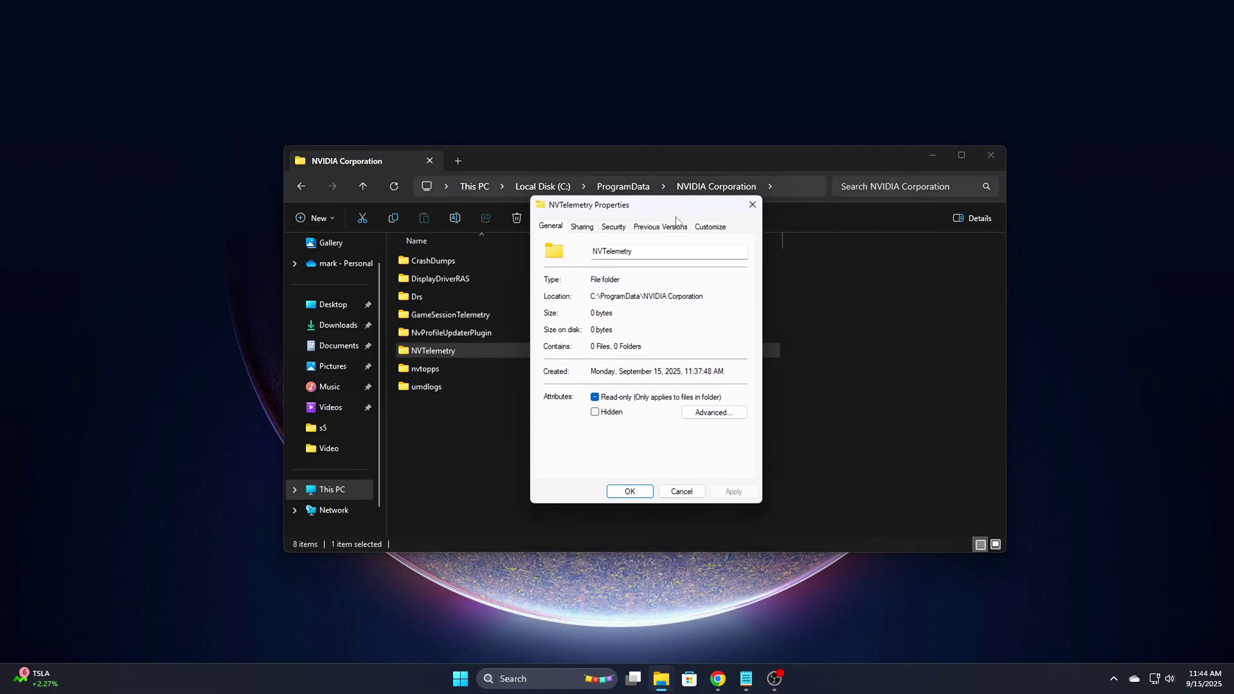
left_click(615, 227)
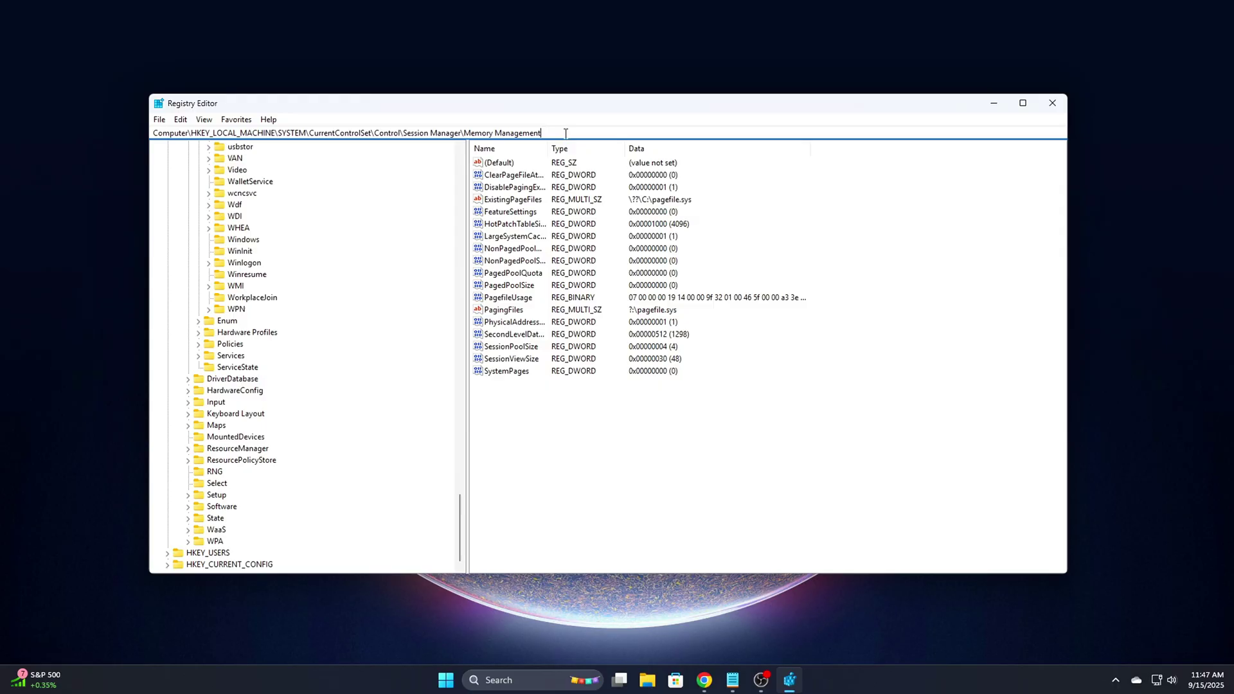
Step: Go to HKLM\SOFTWARE\NVIDIA Corporation\Global and create a new NvTelemetry key under it
left_click(378, 131)
type("HKEY_LOCAL_MACHINE\\SOFTWARE\\NVIDIA Corporation\\Global\\NvTelemetry")
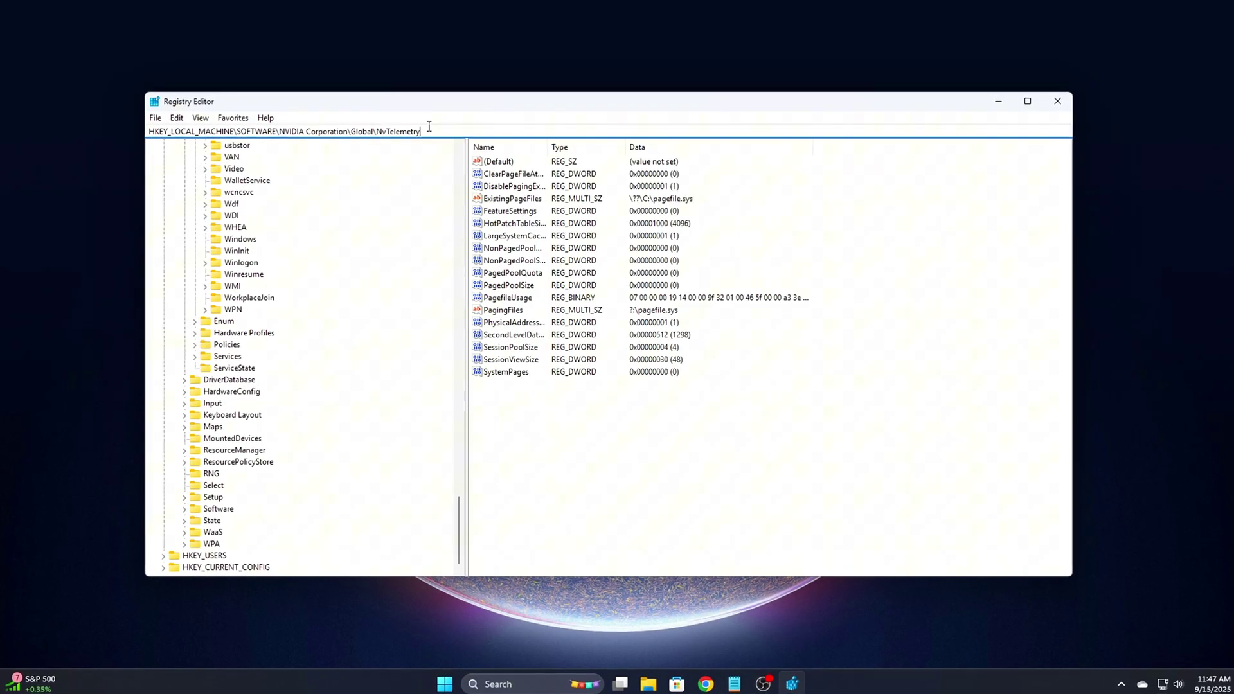
key("BackSpace")
key("BackSpace")
key("BackSpace")
key("BackSpace")
key("BackSpace")
key("BackSpace")
key("BackSpace")
key("BackSpace")
key("BackSpace")
key("BackSpace")
key("BackSpace")
key("BackSpace")
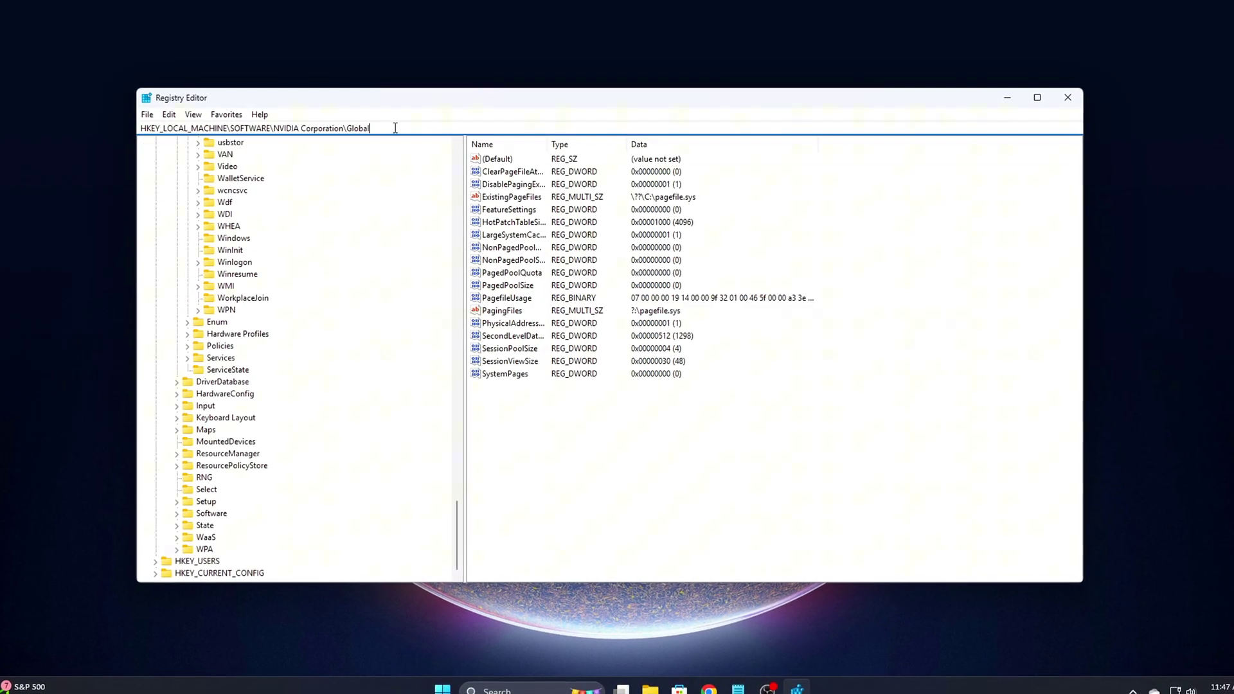
key("Return")
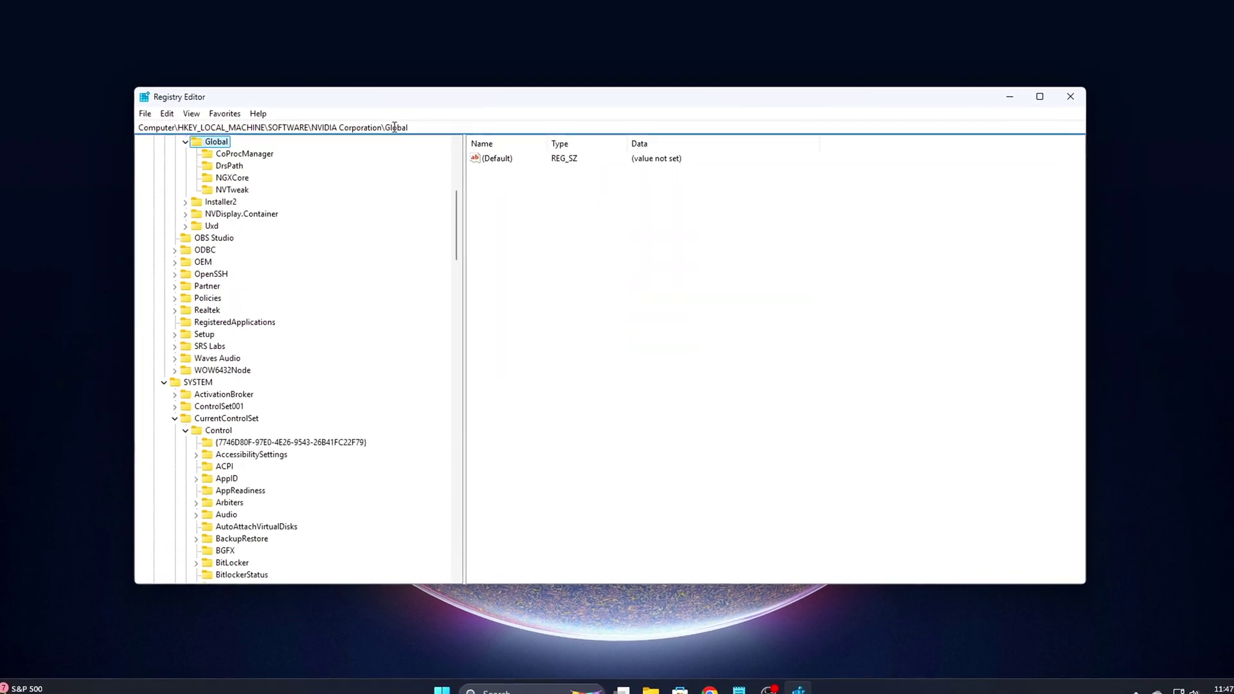
scroll(264, 257, "up", 1)
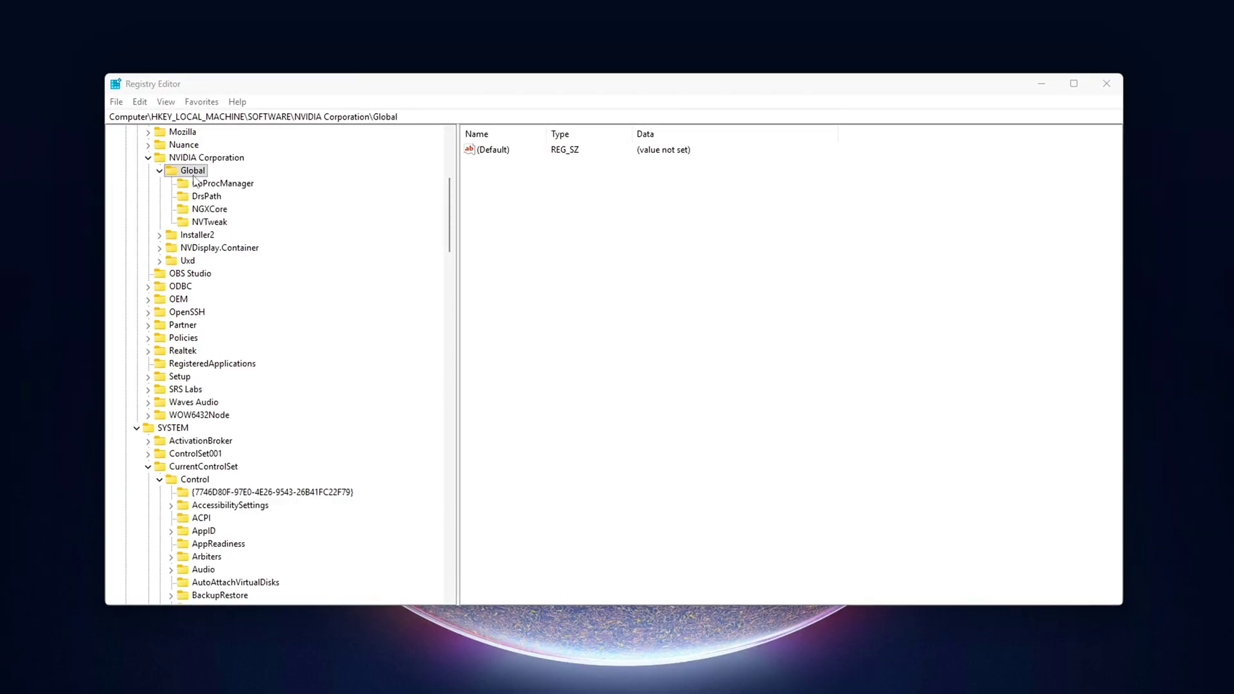
right_click(193, 176)
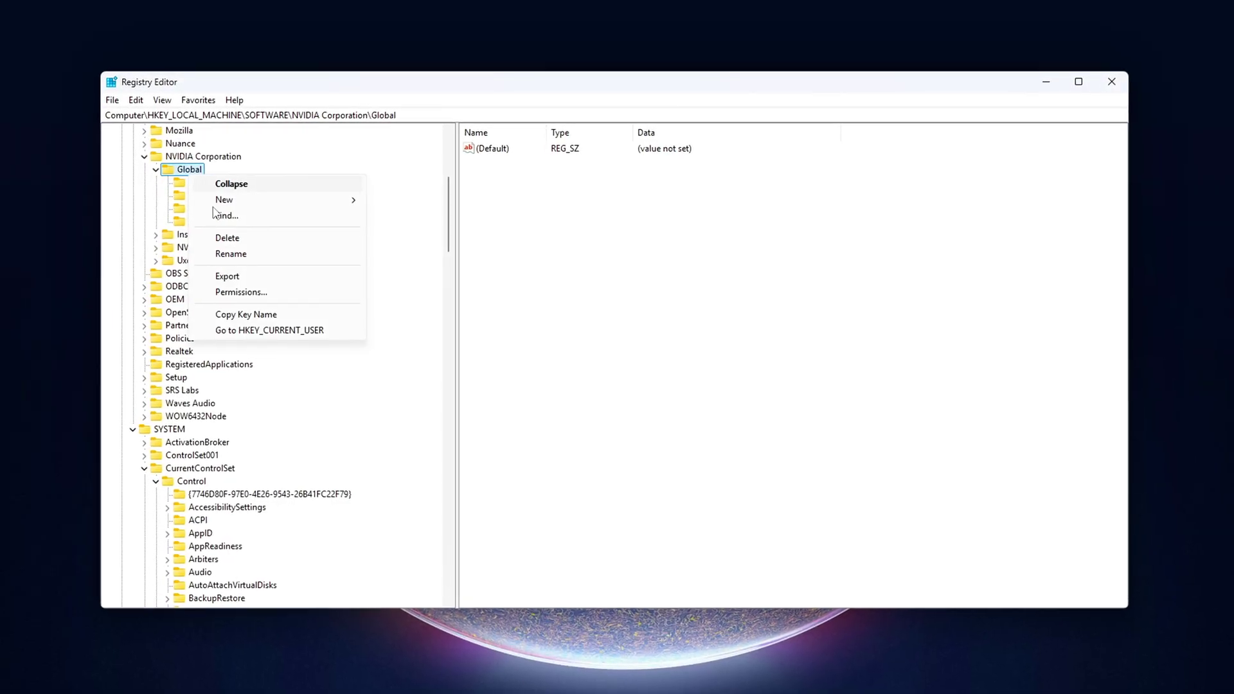
mouse_move(290, 206)
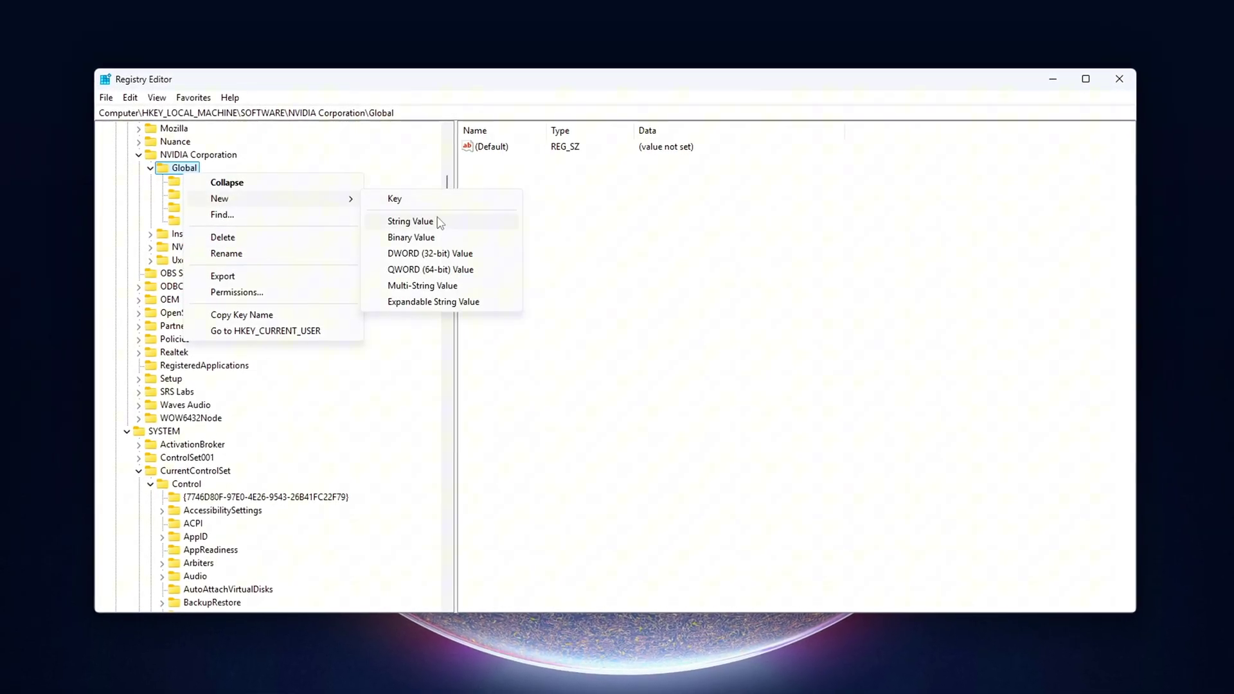
left_click(437, 199)
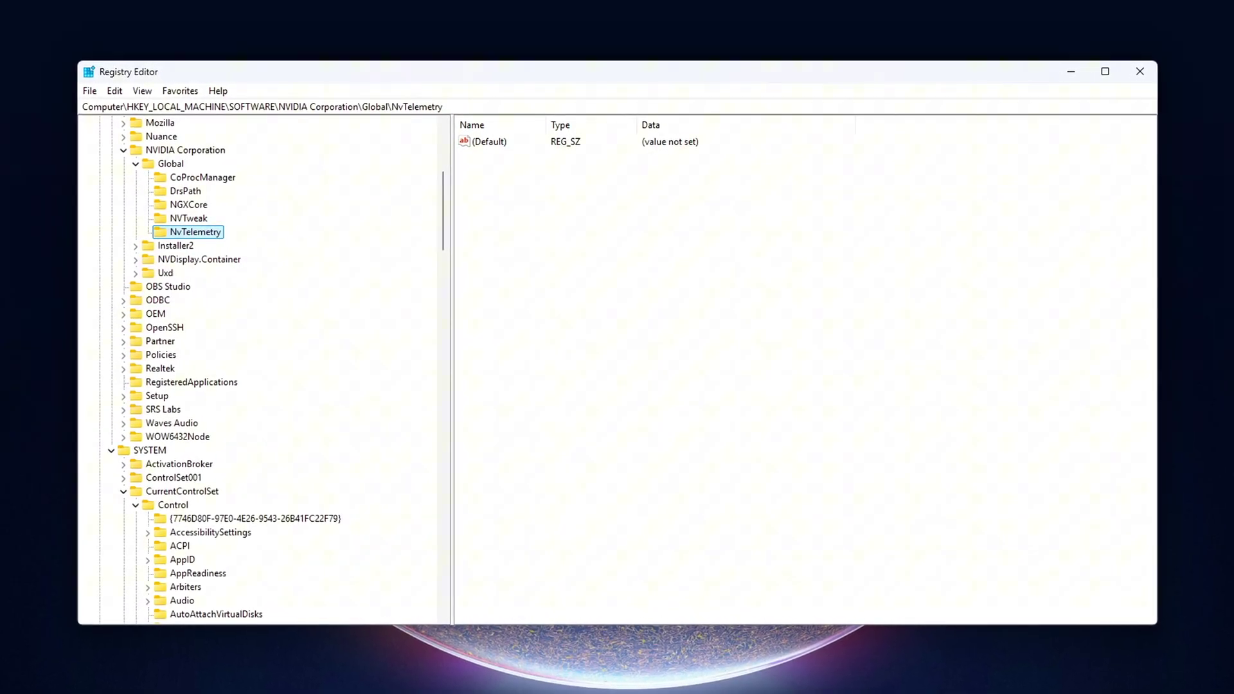
Step: Add an EnableTelemetry DWORD to NvTelemetry and start a second DWORD value
right_click(855, 394)
mouse_move(890, 402)
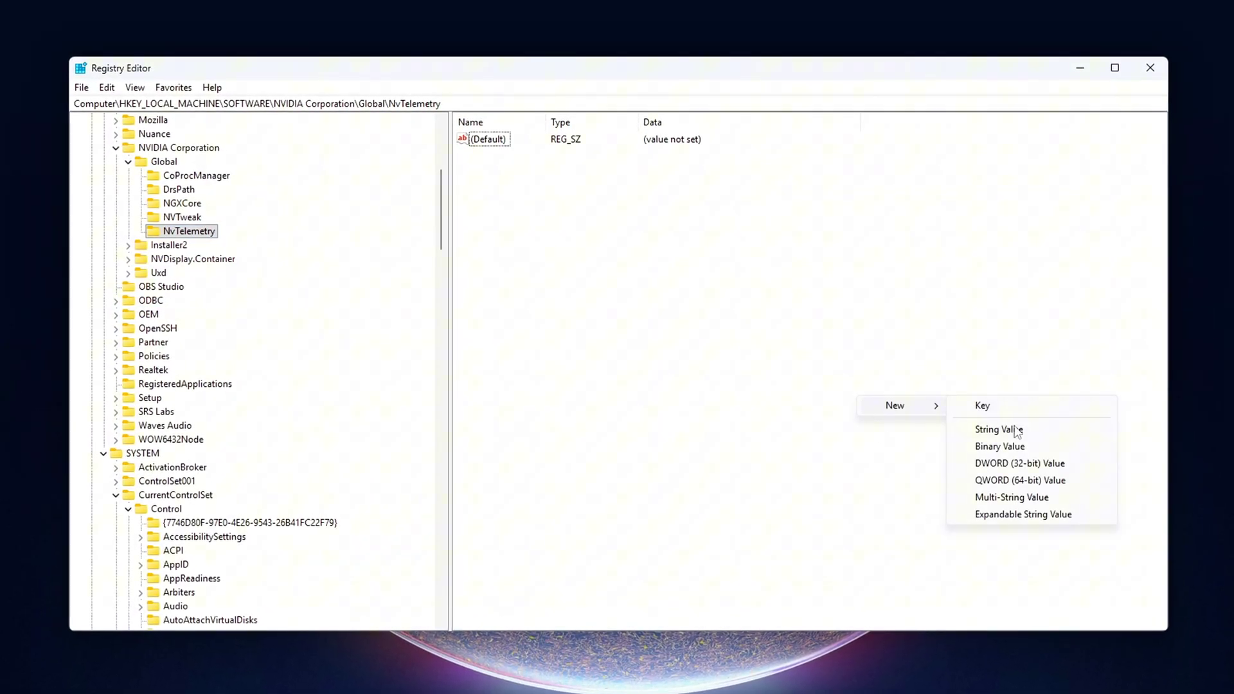
left_click(1016, 462)
type("EnableTelemetry")
key("Return")
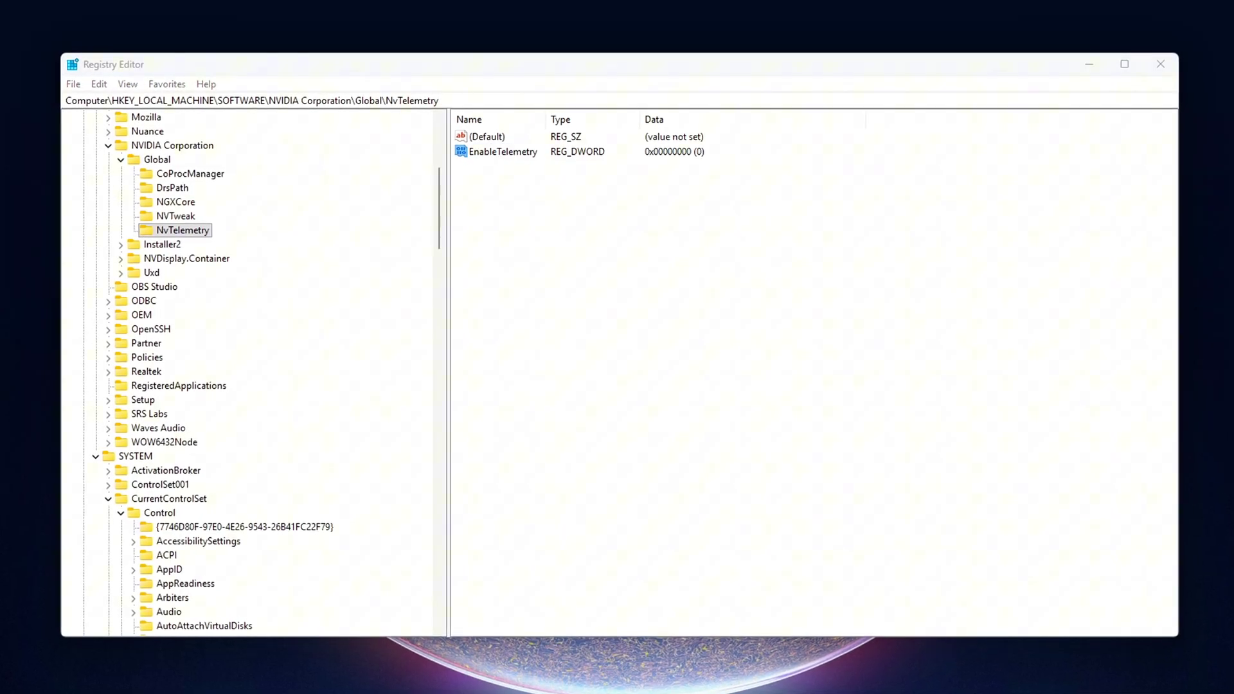
right_click(710, 331)
mouse_move(768, 335)
left_click(881, 395)
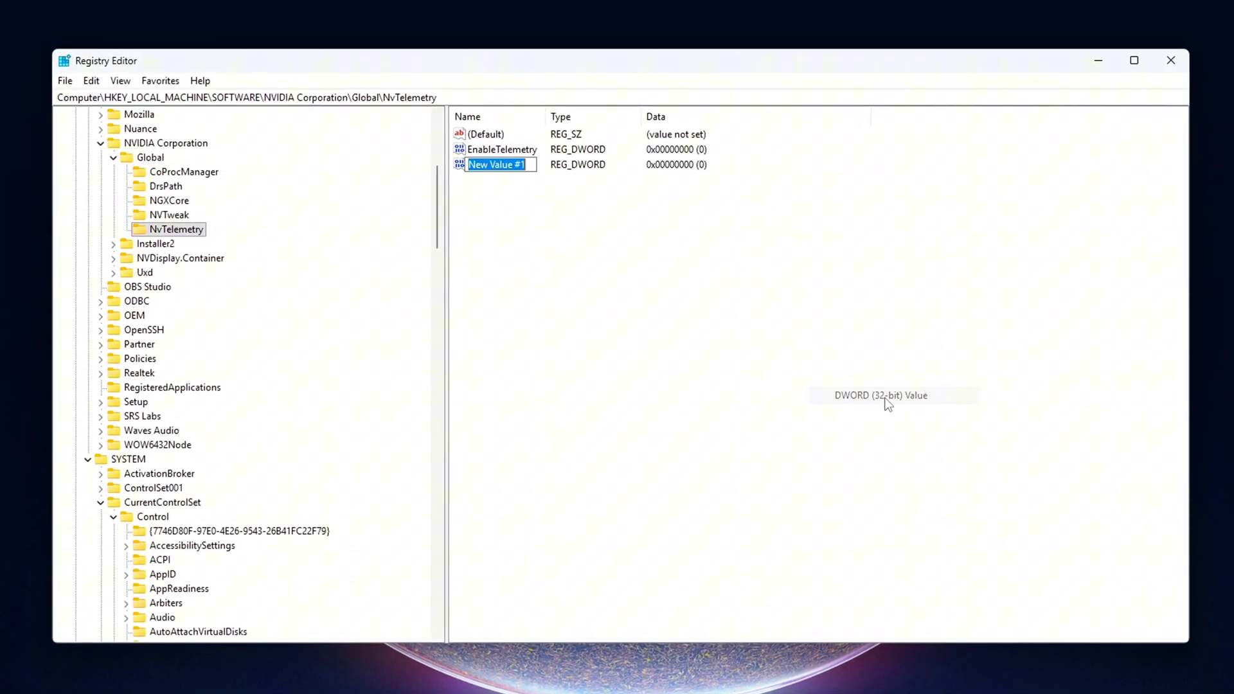
Step: Name the second DWORD LogEnabled and relaunch regedit from the Run dialog
type("LogEnabled")
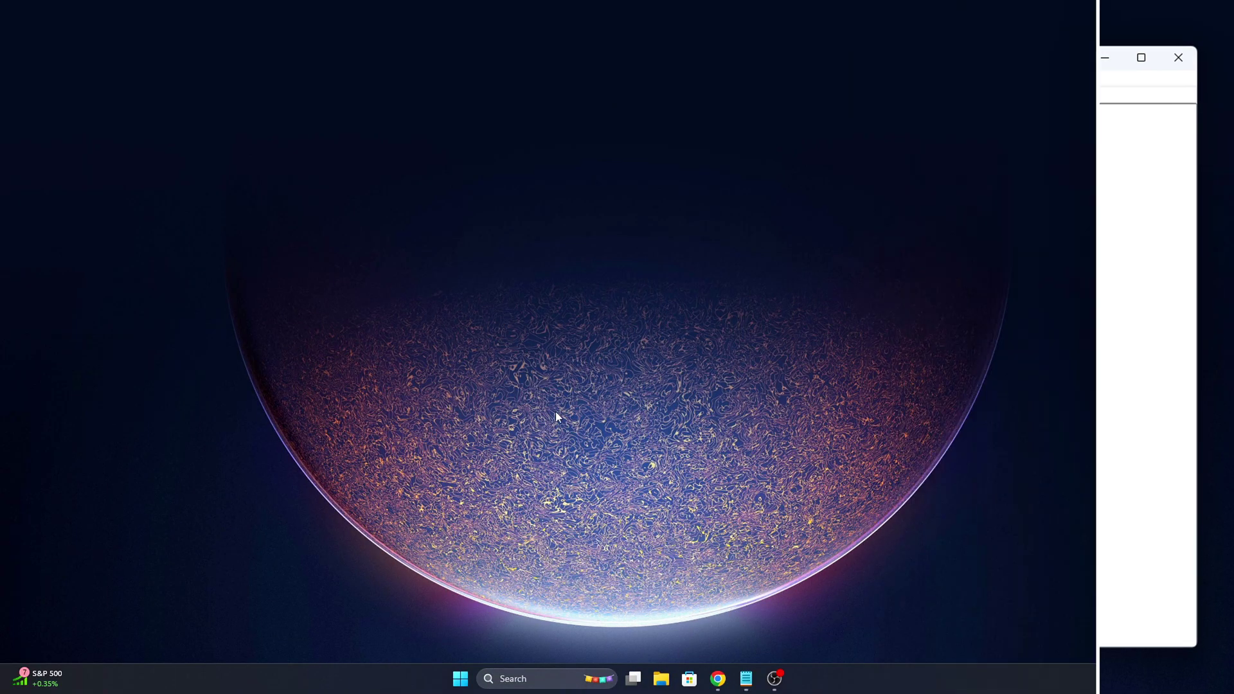
key("super+r")
left_click_drag(174, 540, 662, 239)
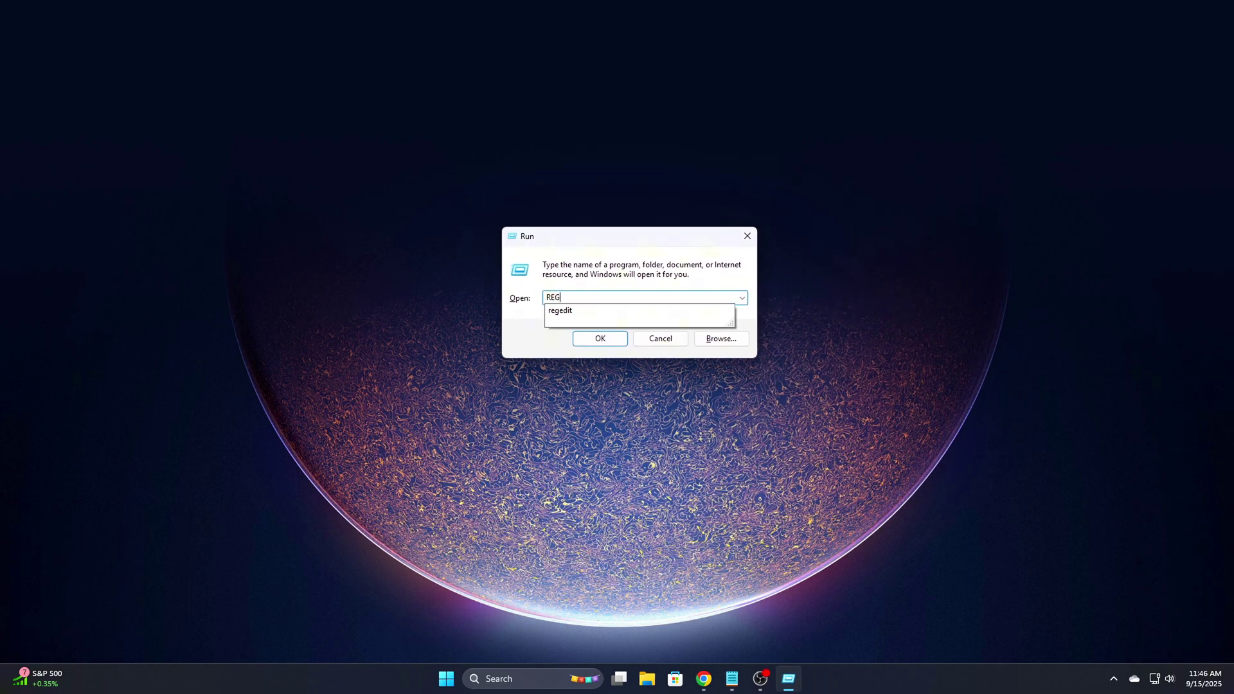
type("regedit")
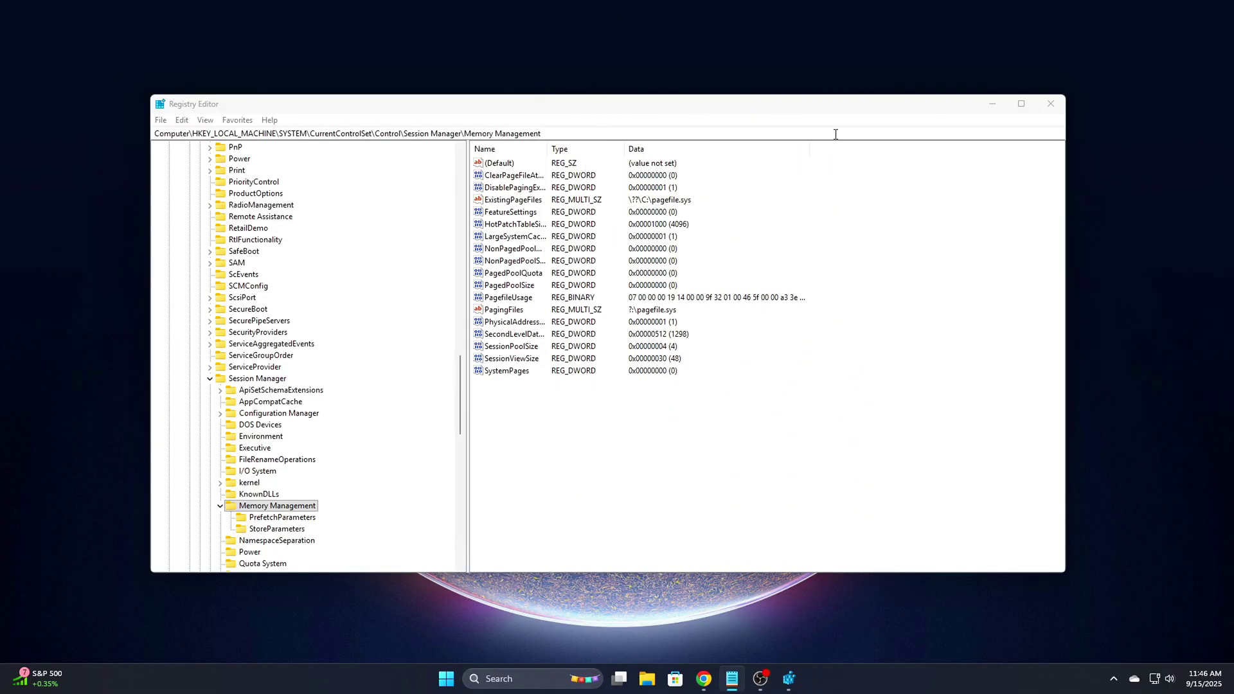
key("Return")
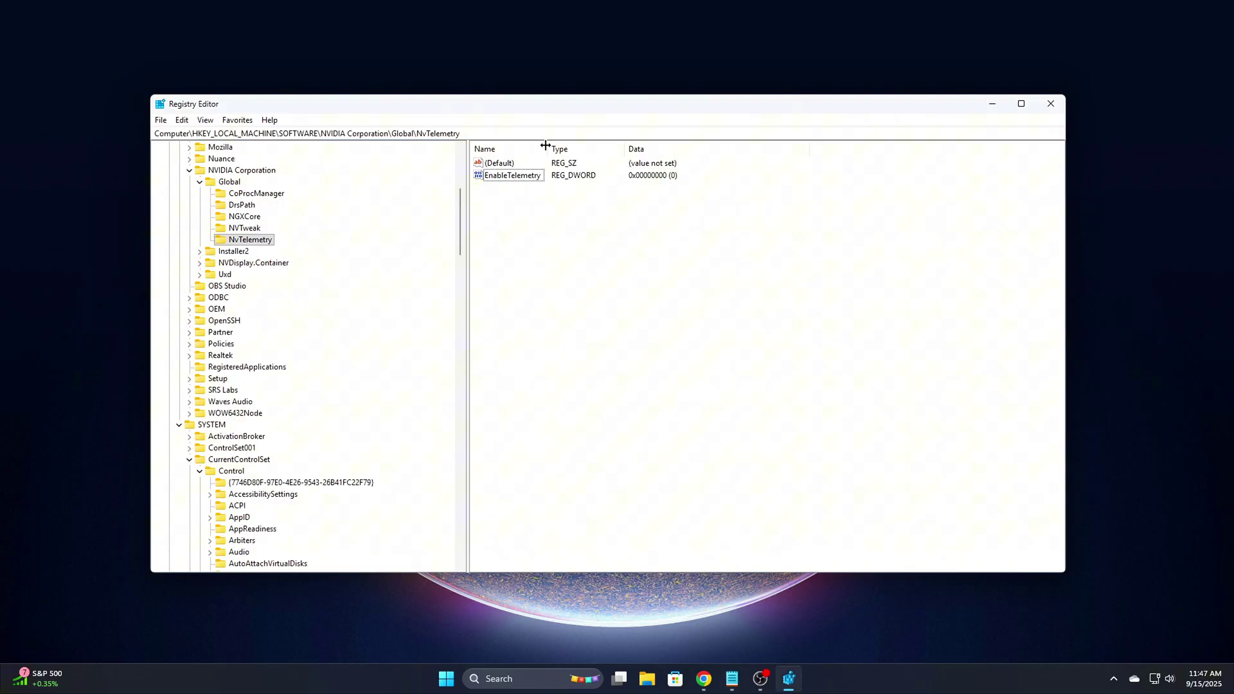
Step: Set EnableTelemetry to 1, then edit it back to 0 and confirm
double_click(513, 175)
type("1")
key("Return")
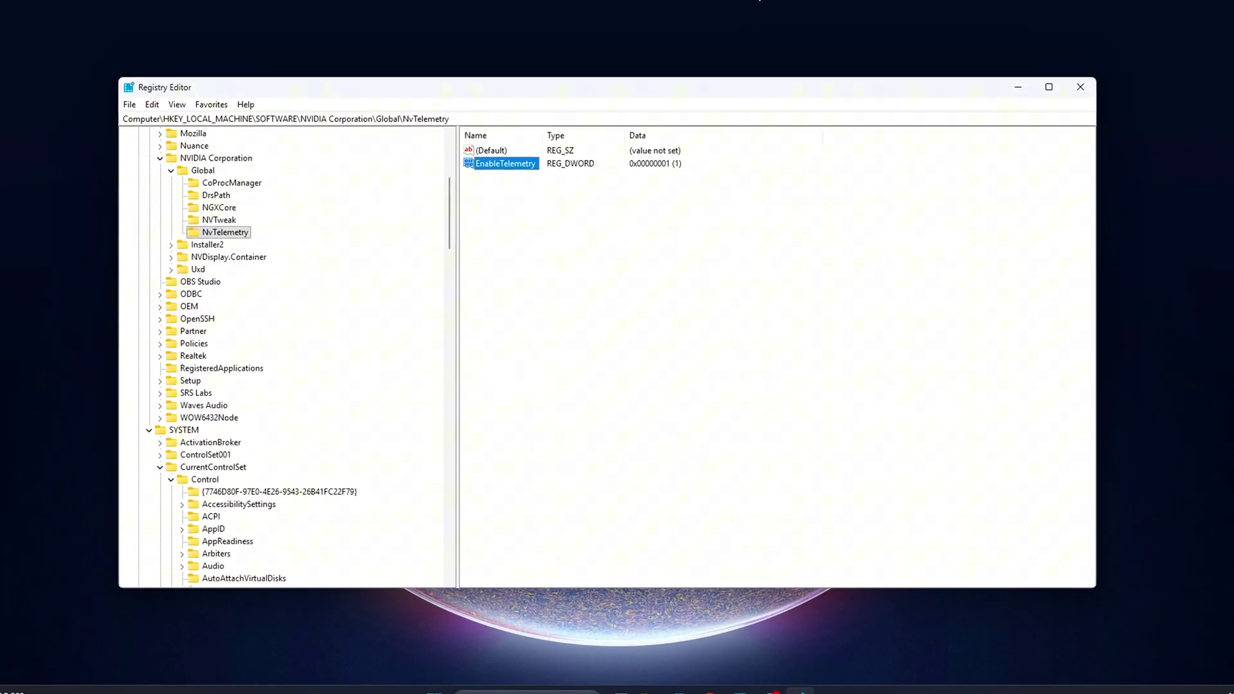
double_click(470, 169)
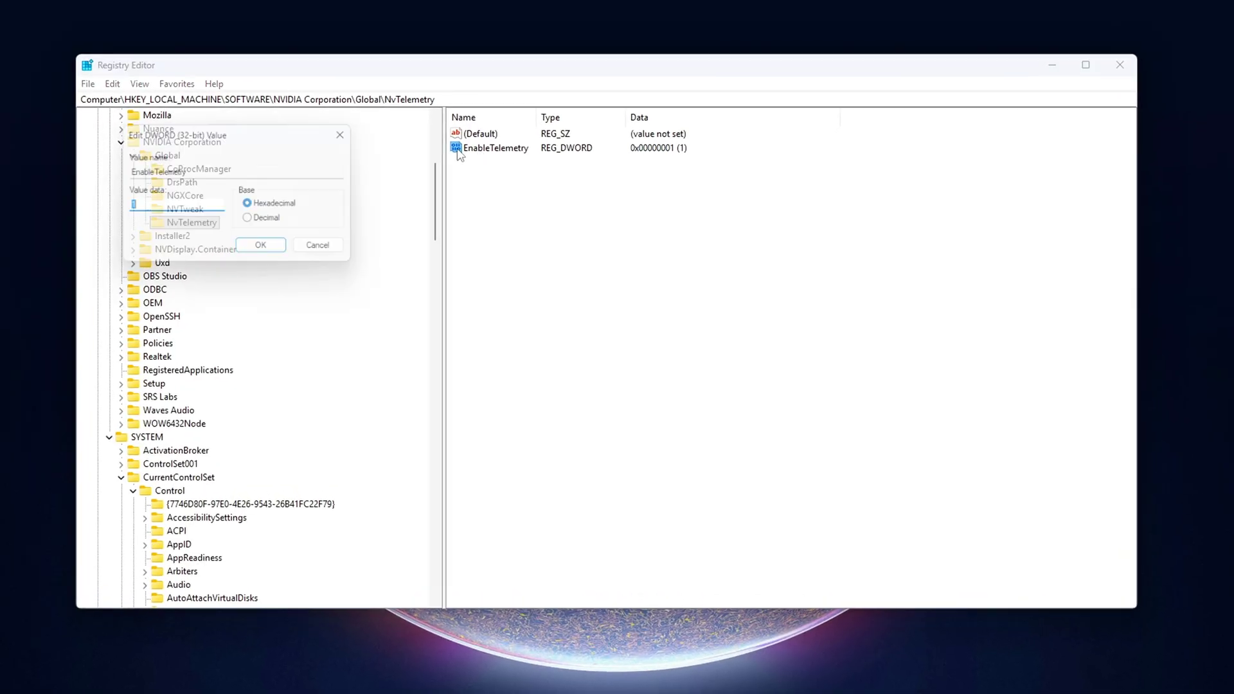
left_click_drag(252, 129, 704, 244)
left_click(595, 312)
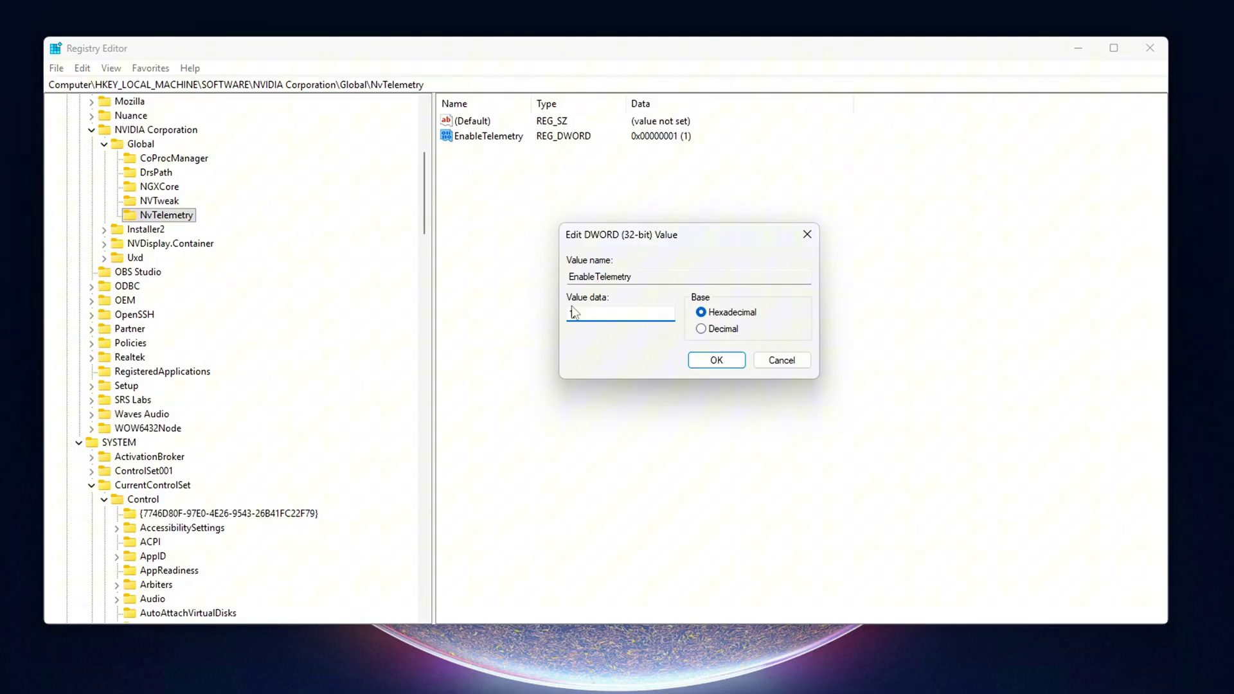
left_click(743, 361)
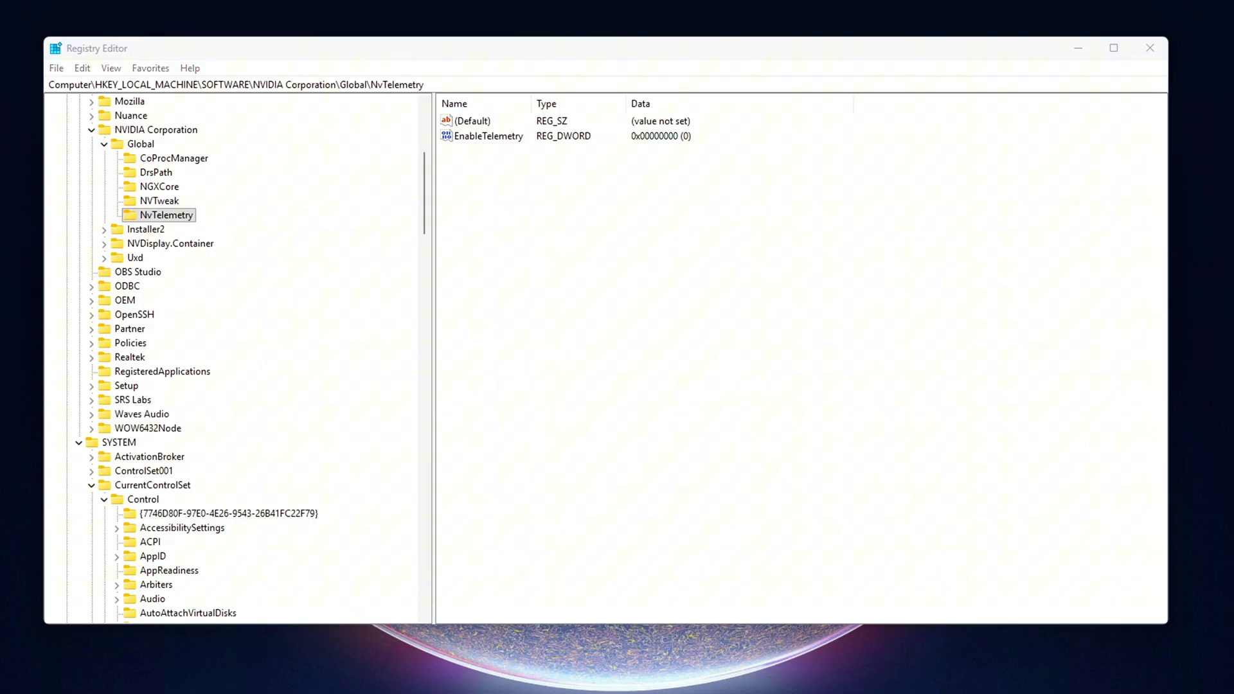
Step: Jump to the target registry key from the address bar and set its Start value to 1
left_click(308, 88)
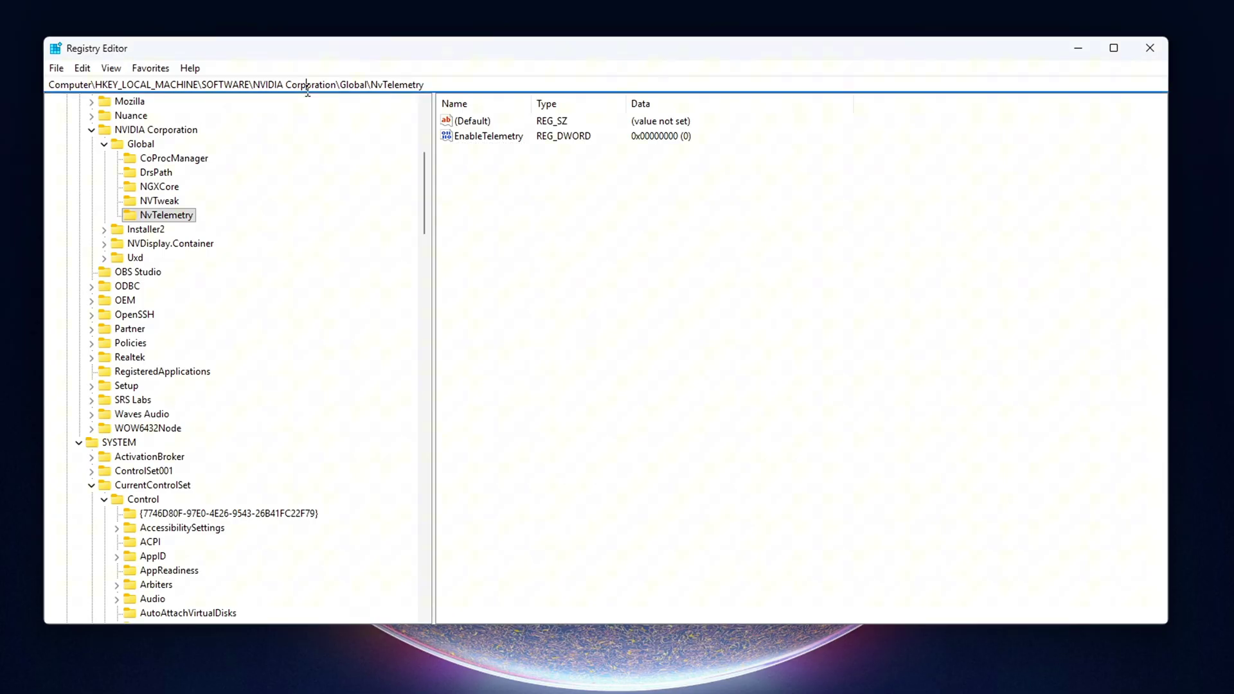
key("Return")
scroll(326, 275, "up", 3)
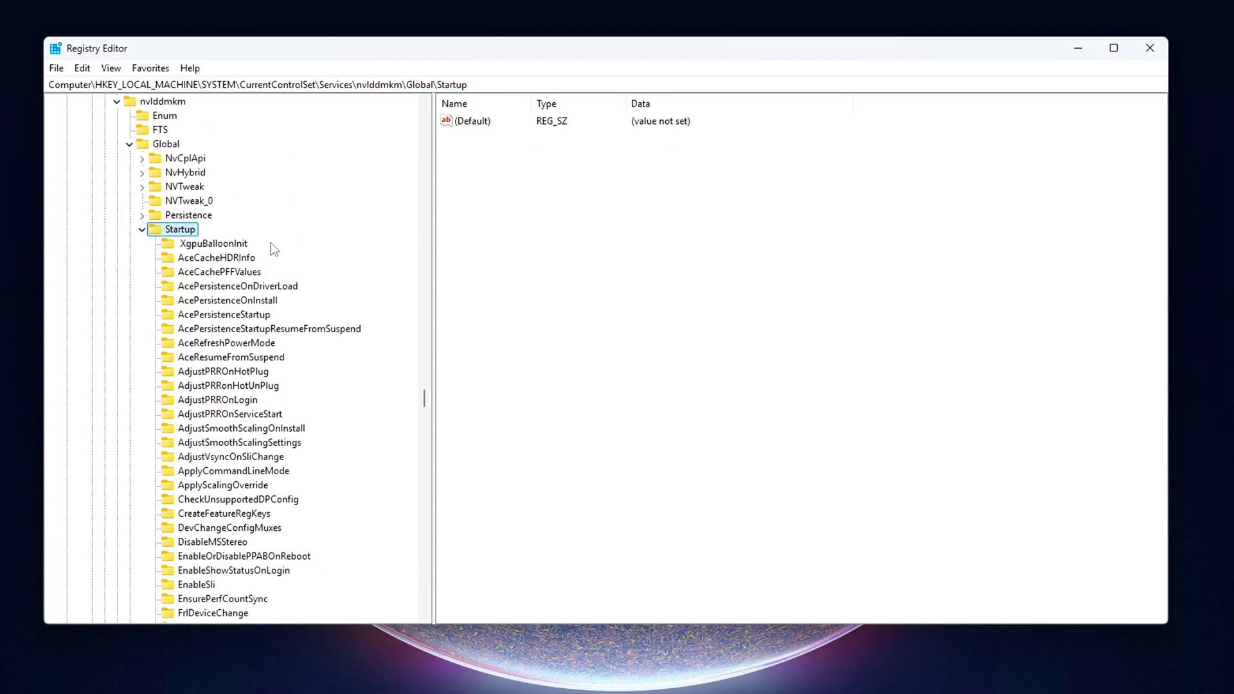
scroll(386, 283, "down", 2)
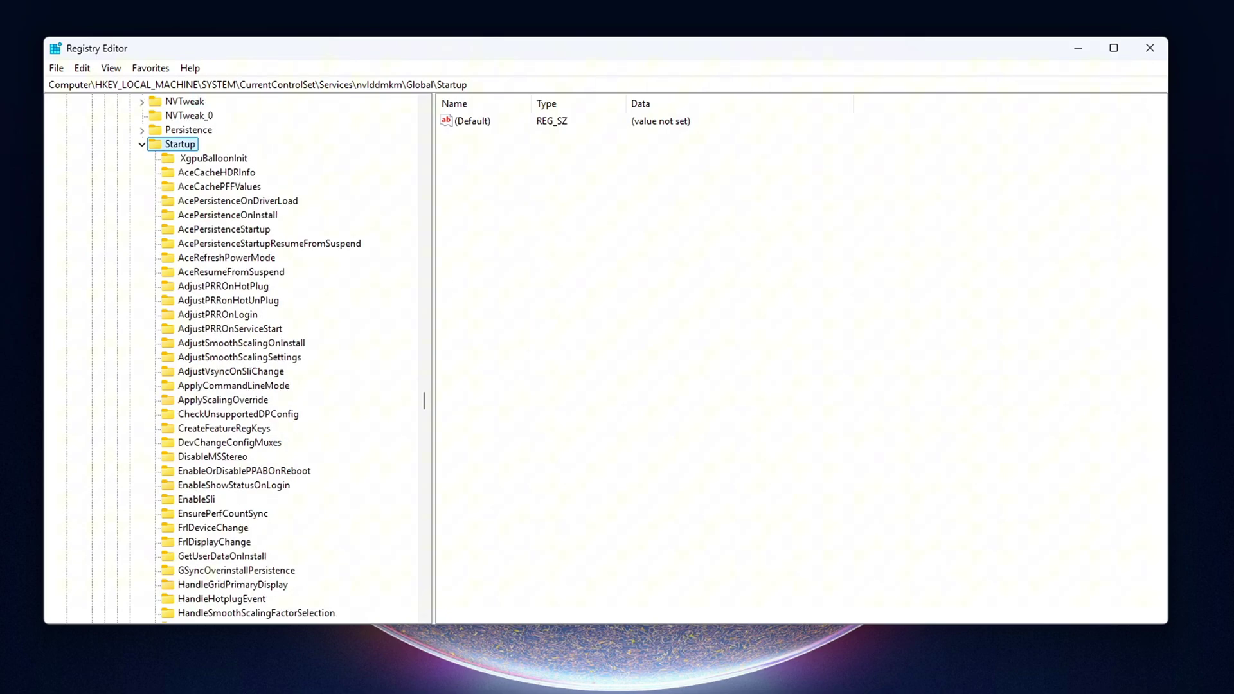
scroll(270, 281, "down", 6)
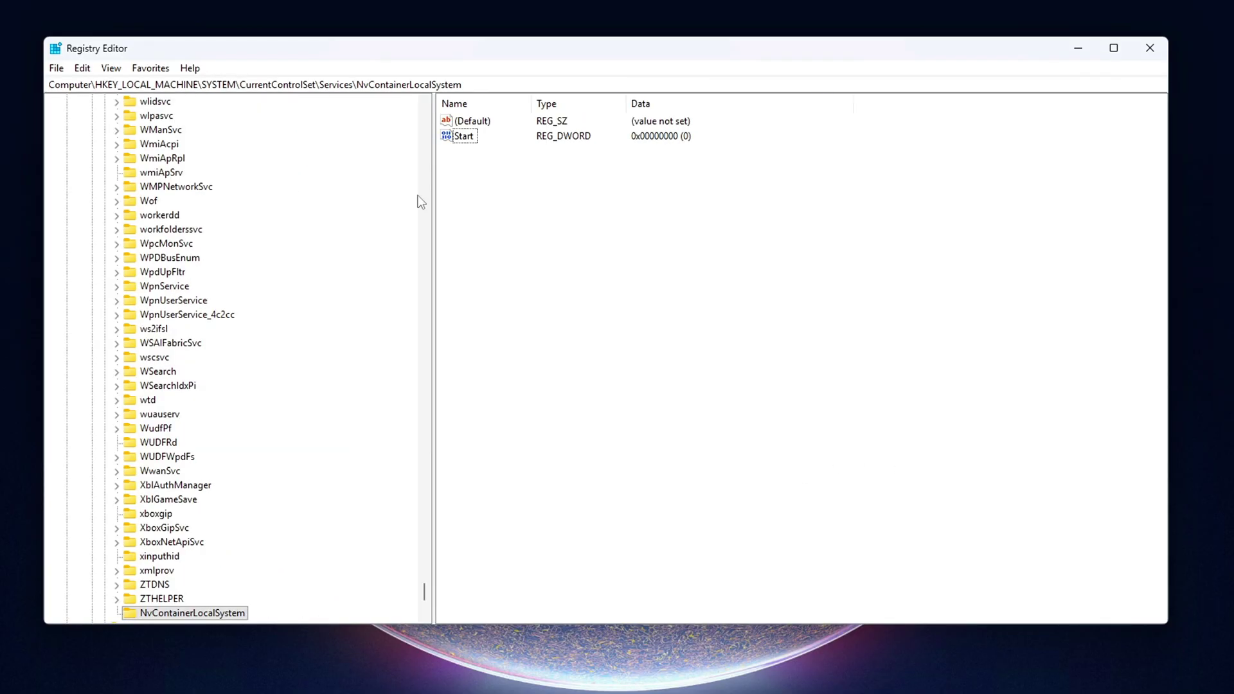
double_click(469, 138)
type("1")
key("Return")
Step: Change the NvContainerLocalSystem Start value to 4 to disable the service
scroll(301, 473, "down", 4)
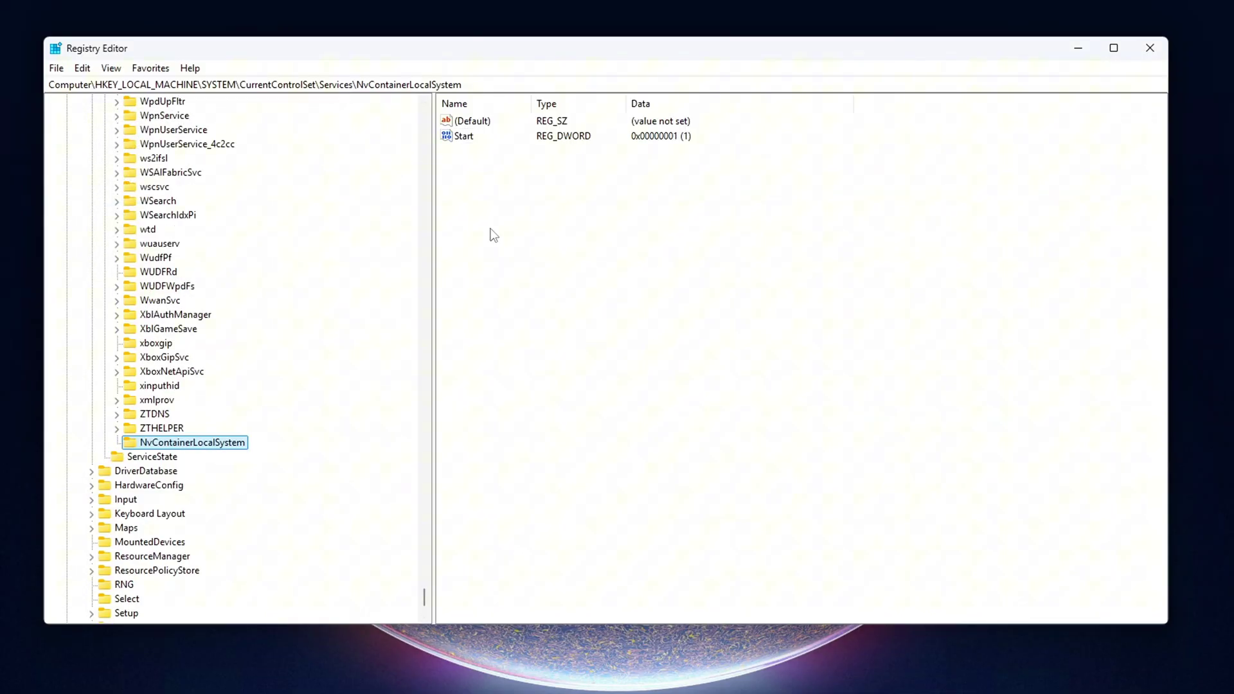
double_click(464, 136)
left_click_drag(195, 119, 650, 241)
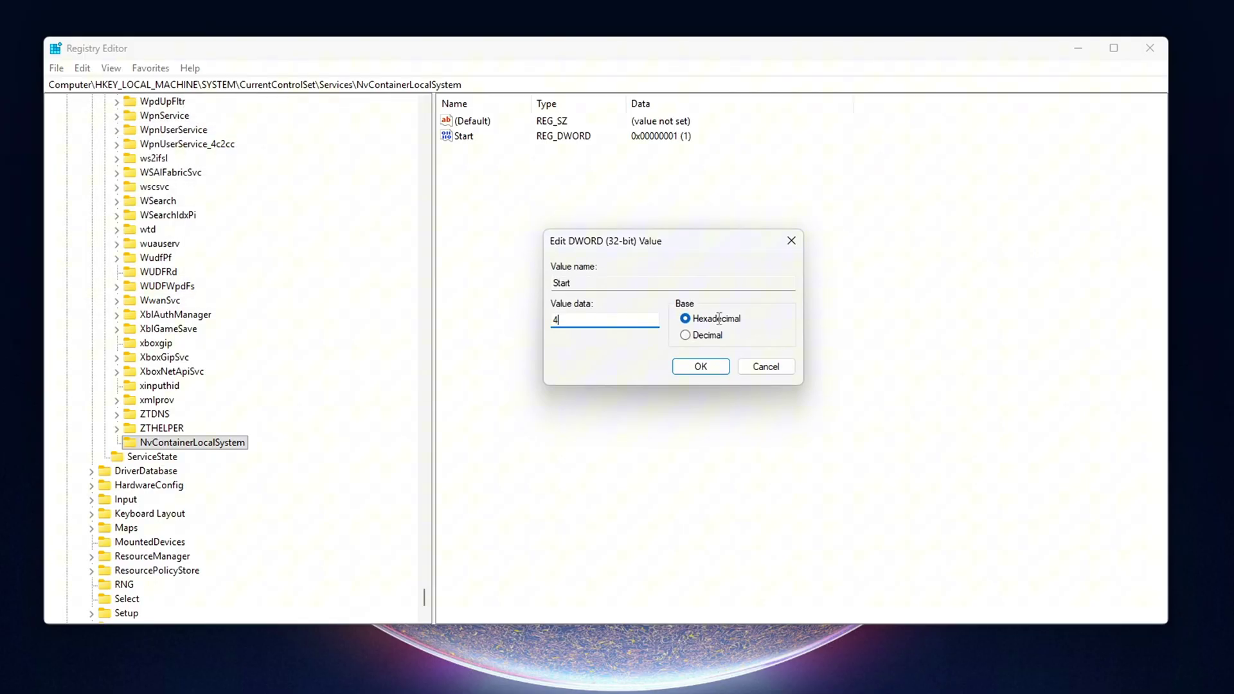
left_click(704, 371)
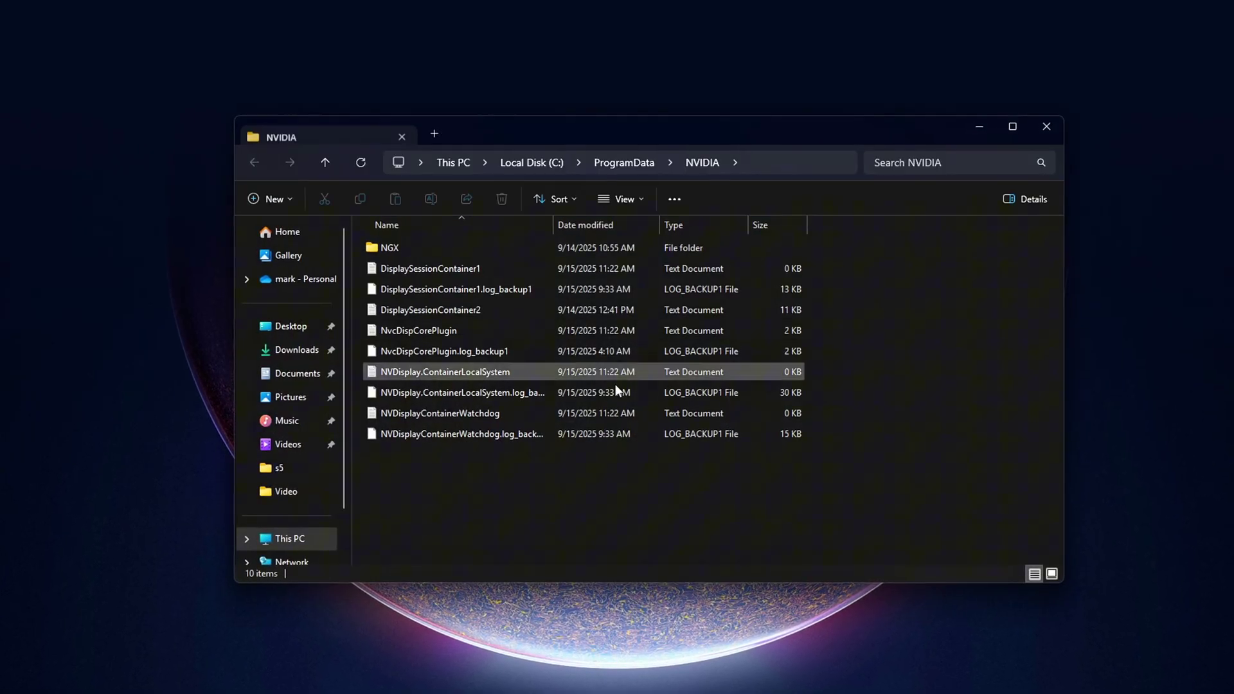
Step: Delete everything in C:\ProgramData\NVIDIA, including NGX, skipping all in-use files
left_click_drag(537, 510, 379, 241)
key("Delete")
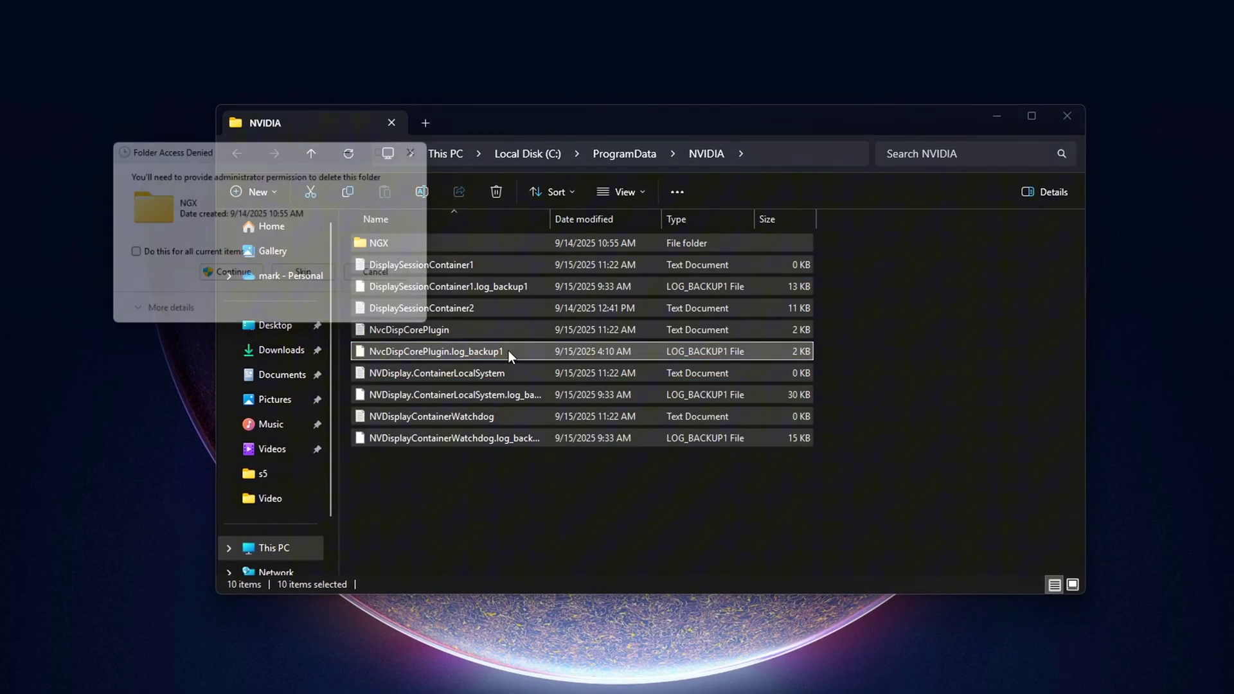
key("Return")
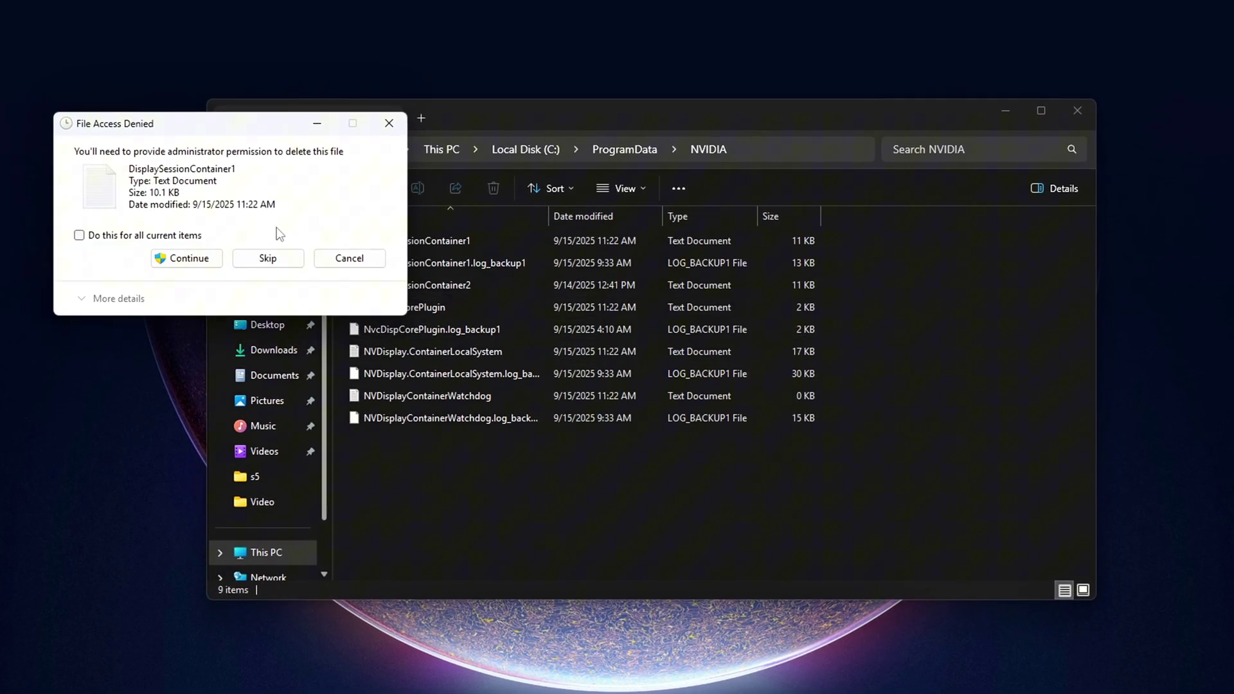
left_click(73, 234)
left_click(253, 257)
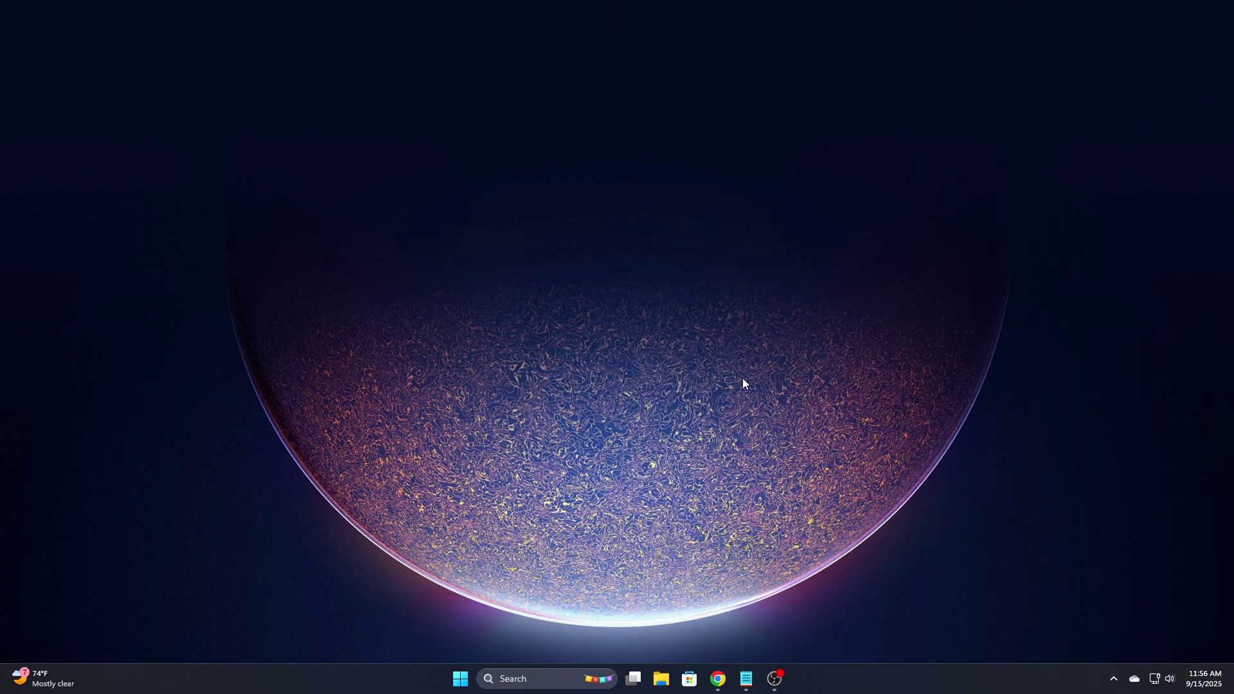
Step: Run %localappdata%\NVIDIA to open the local AppData NVIDIA folder
key("super+r")
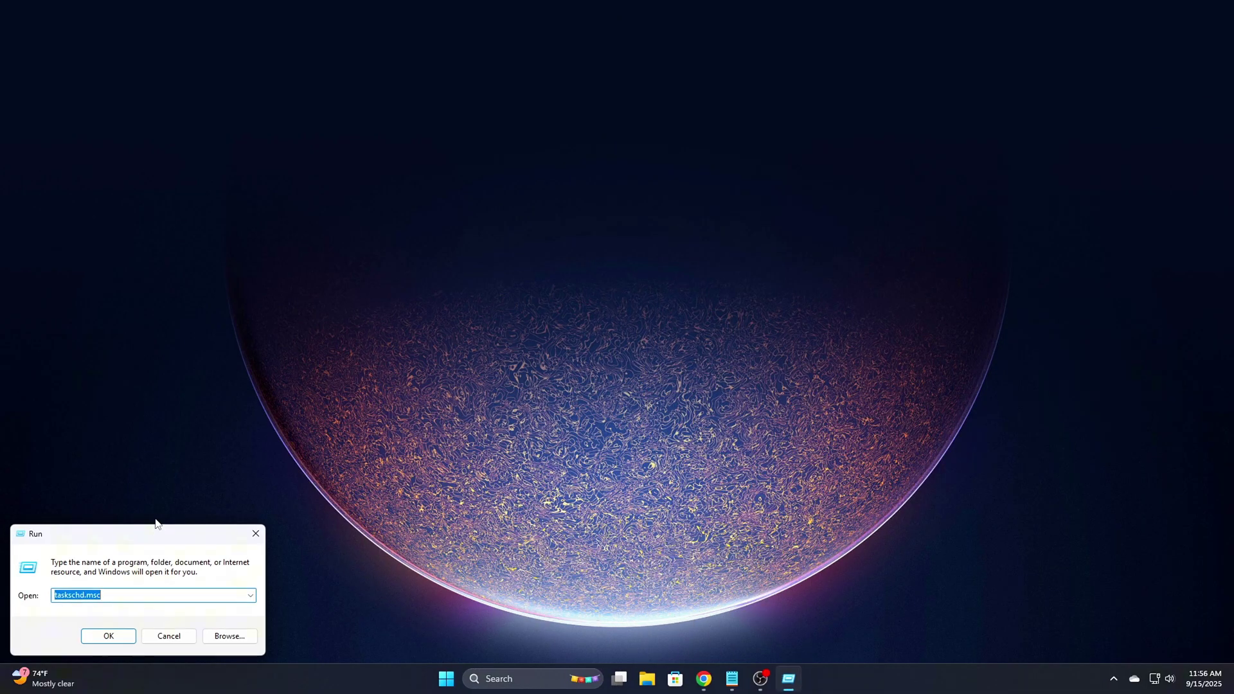
left_click_drag(156, 528, 549, 230)
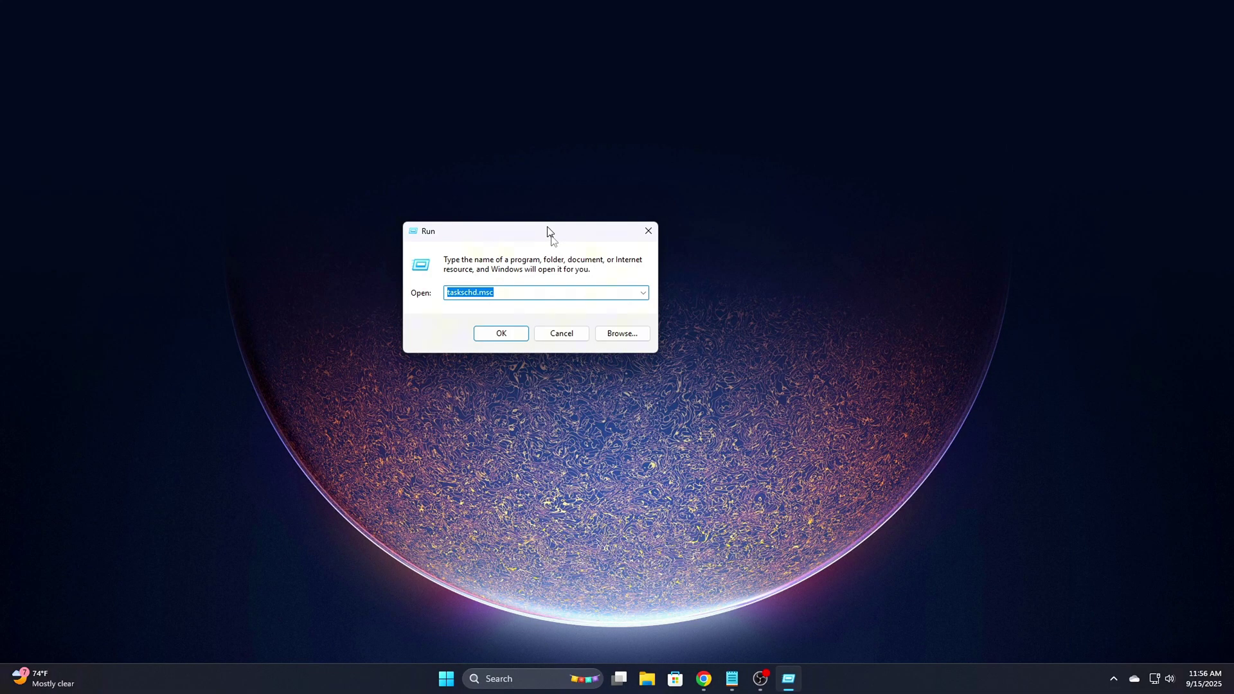
left_click_drag(549, 230, 631, 234)
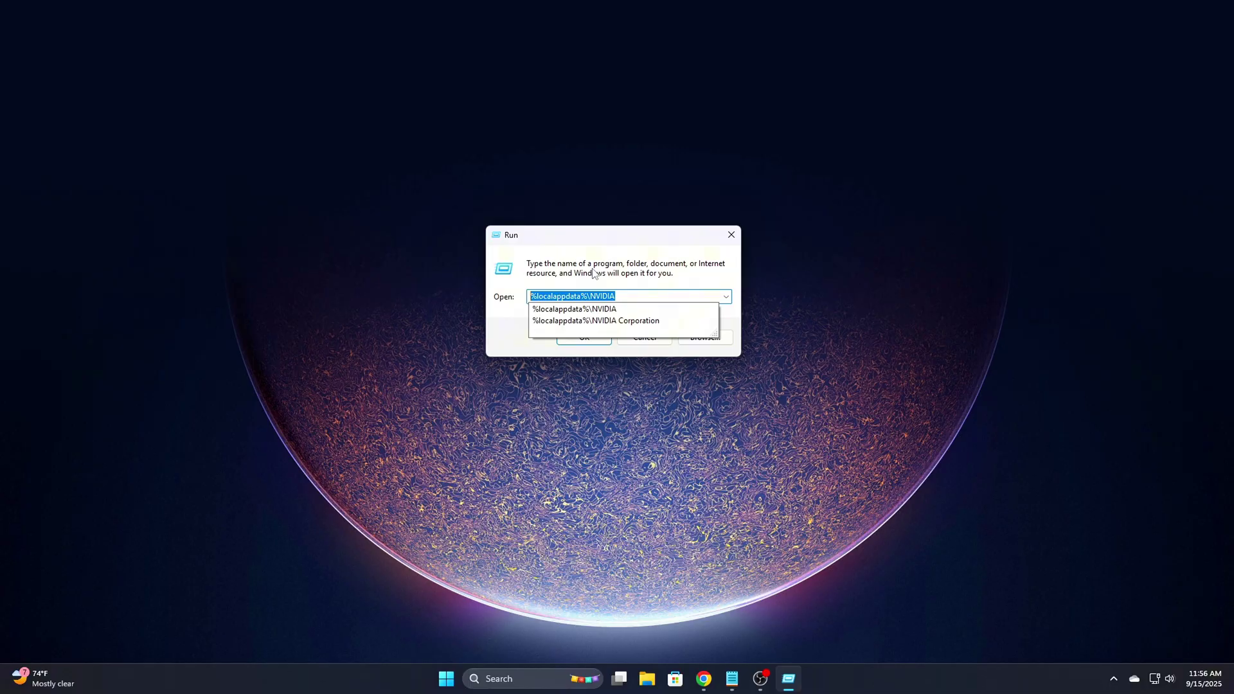
left_click(584, 338)
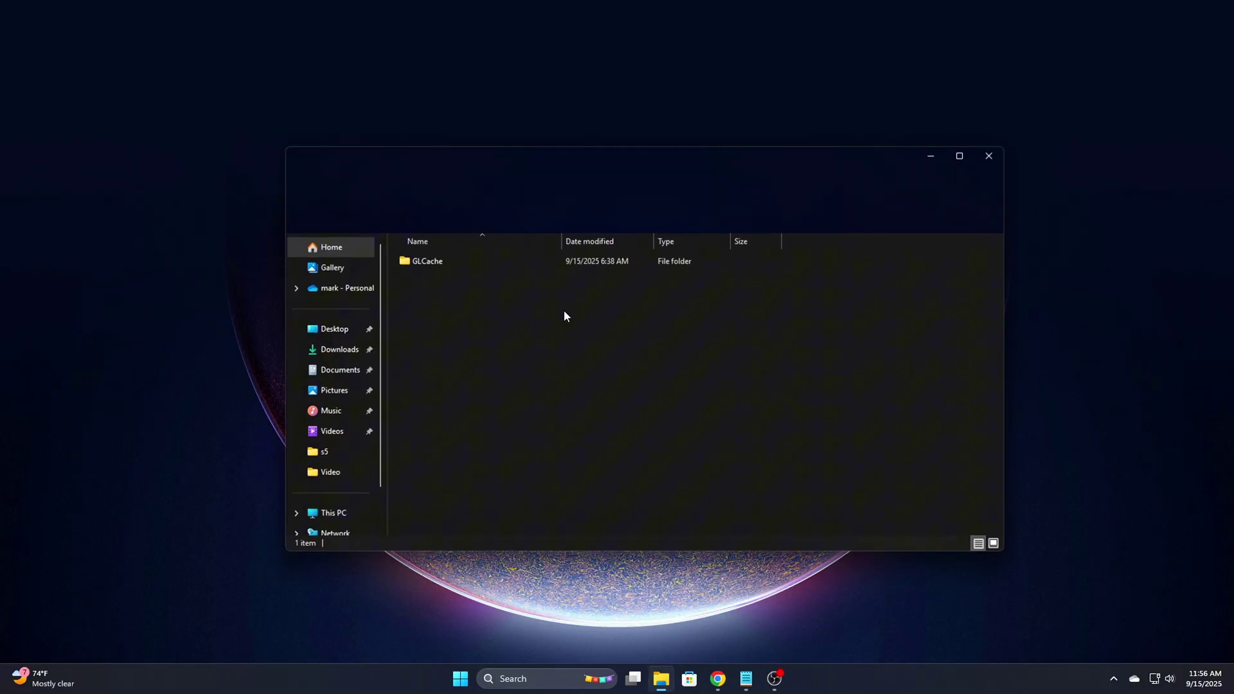
Step: Inspect the cache files in GLCache's subfolder 87e75db8eb13a168, then return to the NVIDIA folder
left_click(591, 267)
left_click_drag(639, 329, 653, 331)
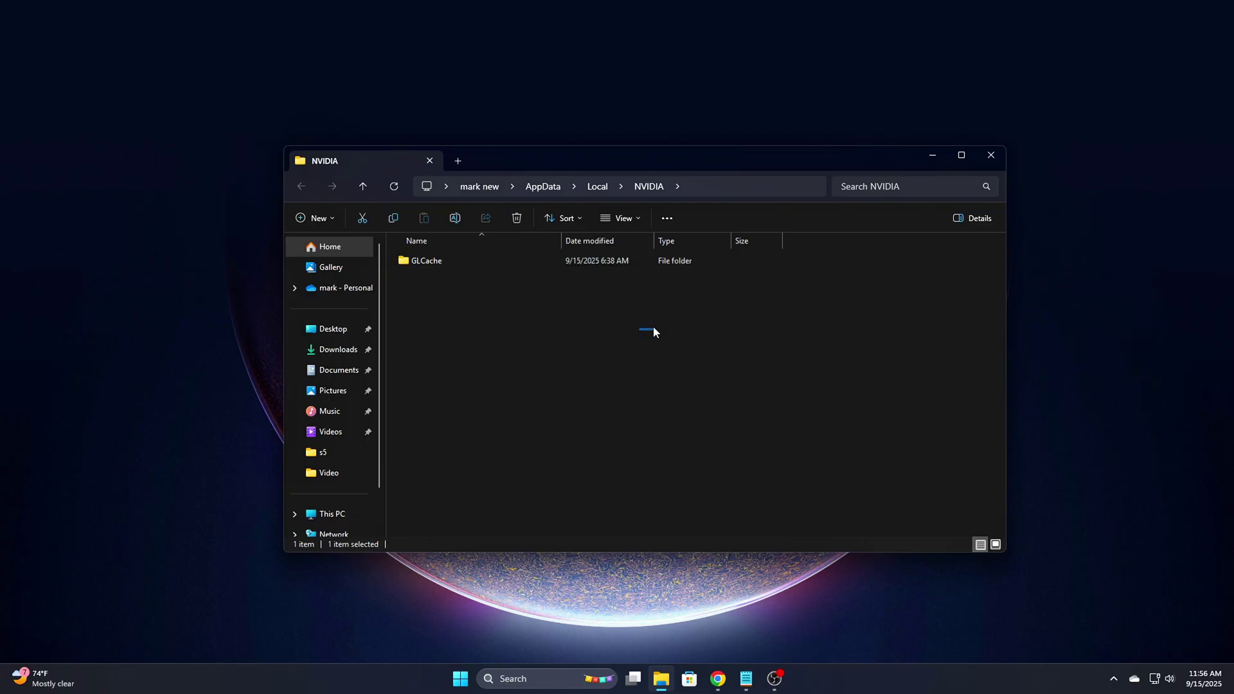
left_click(618, 311)
double_click(479, 264)
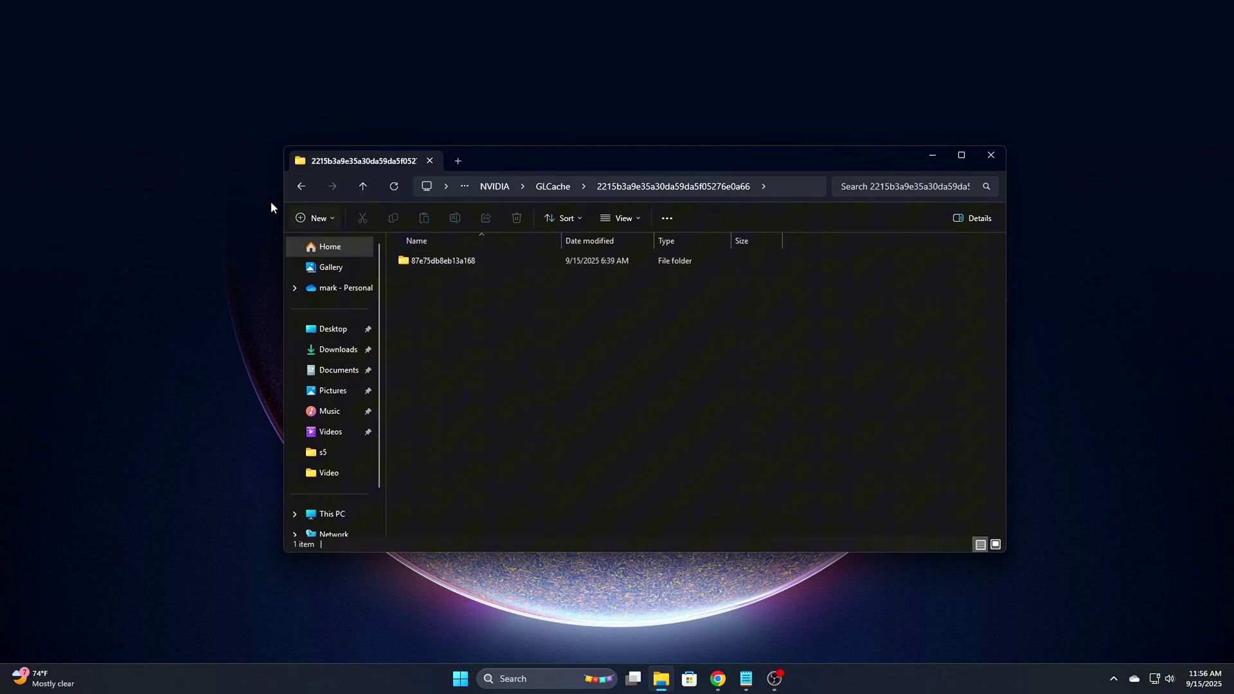
double_click(469, 262)
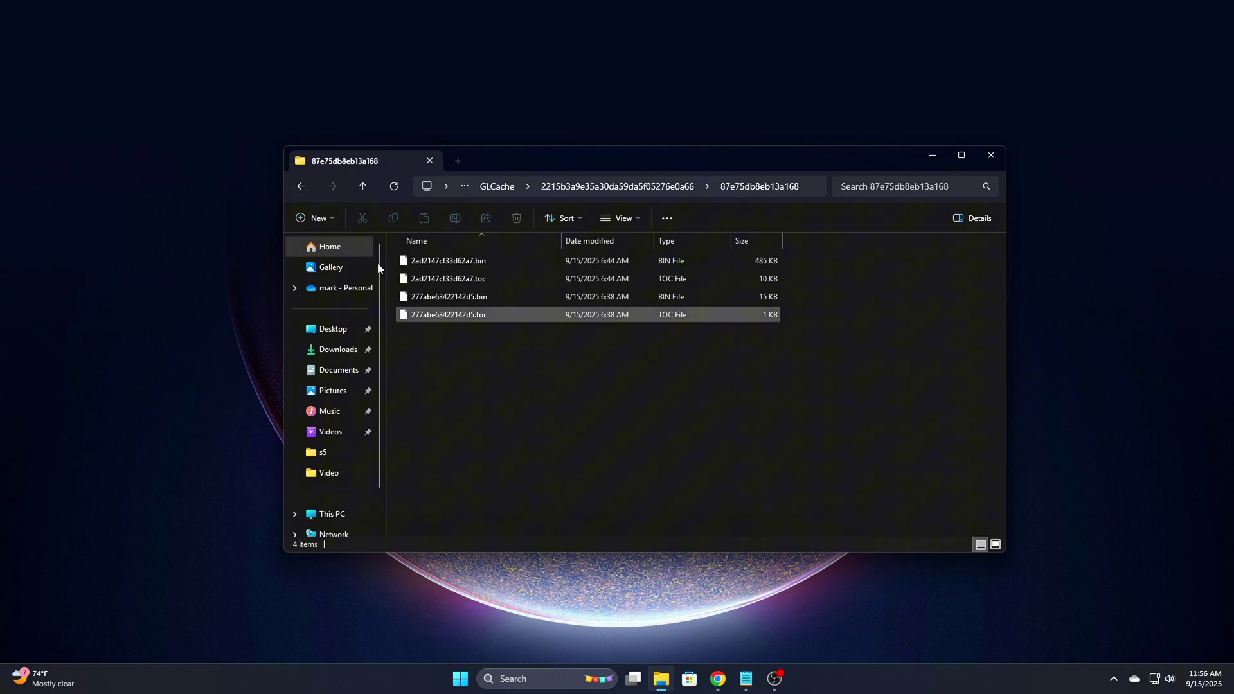
left_click(306, 180)
double_click(306, 180)
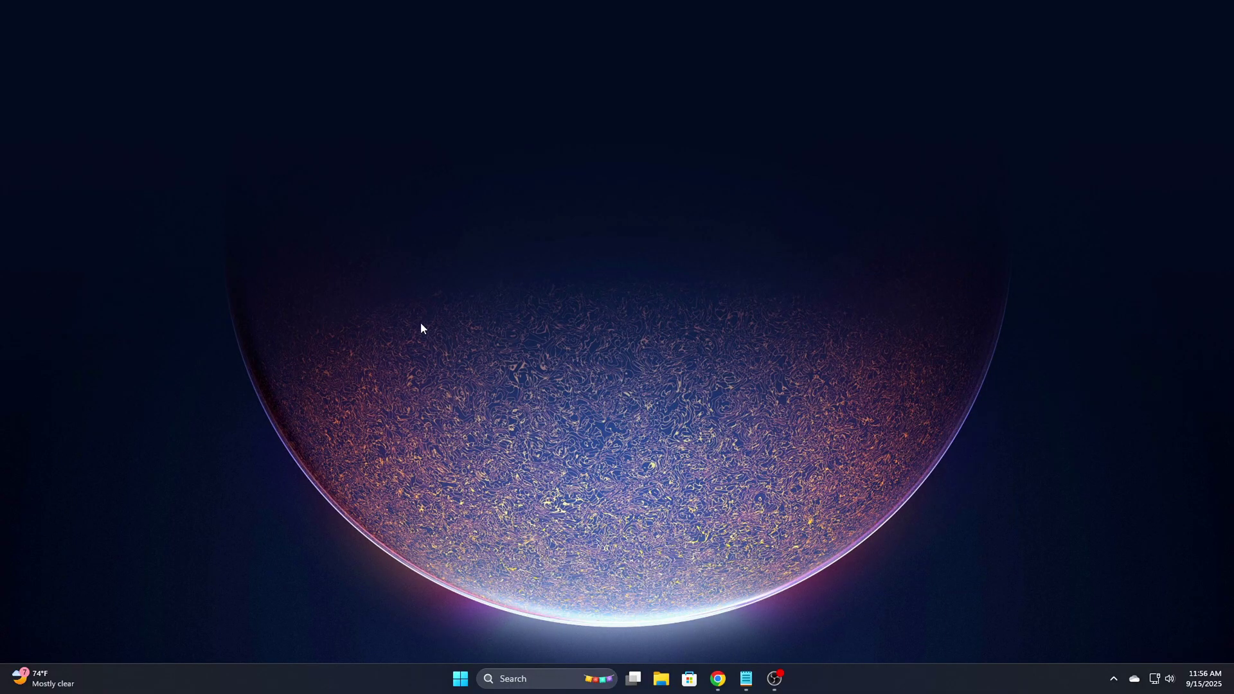
Step: Reopen the C:\ProgramData\NVIDIA folder through the Run prompt
key("super+r")
left_click_drag(183, 532, 680, 243)
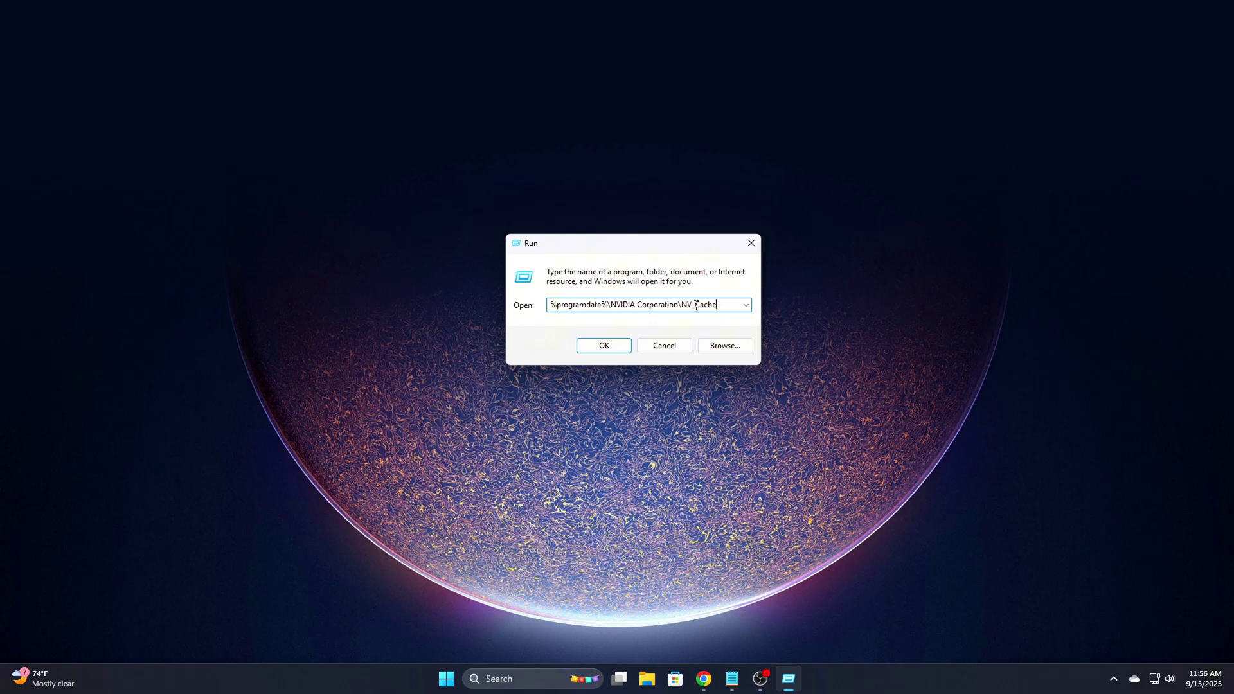
left_click(592, 344)
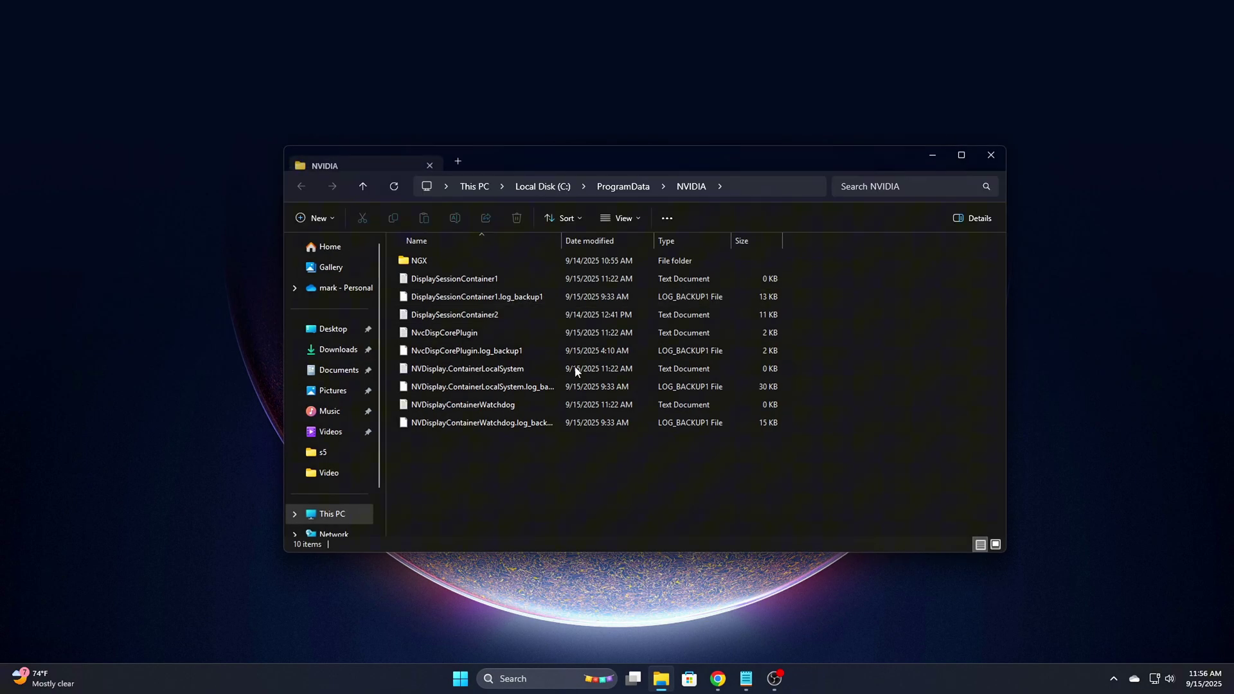
Step: Delete all ten items in the folder, accepting the NGX folder permission prompt
left_click_drag(551, 488, 469, 364)
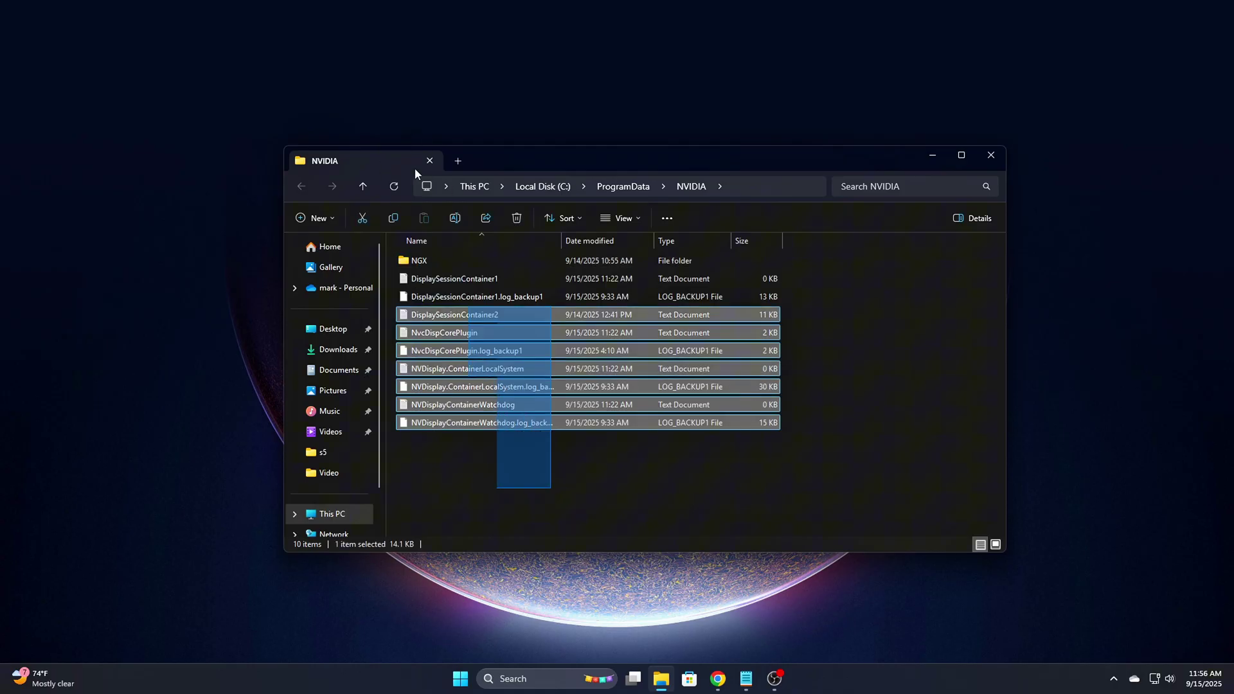
left_click_drag(391, 131, 501, 349)
key("Delete")
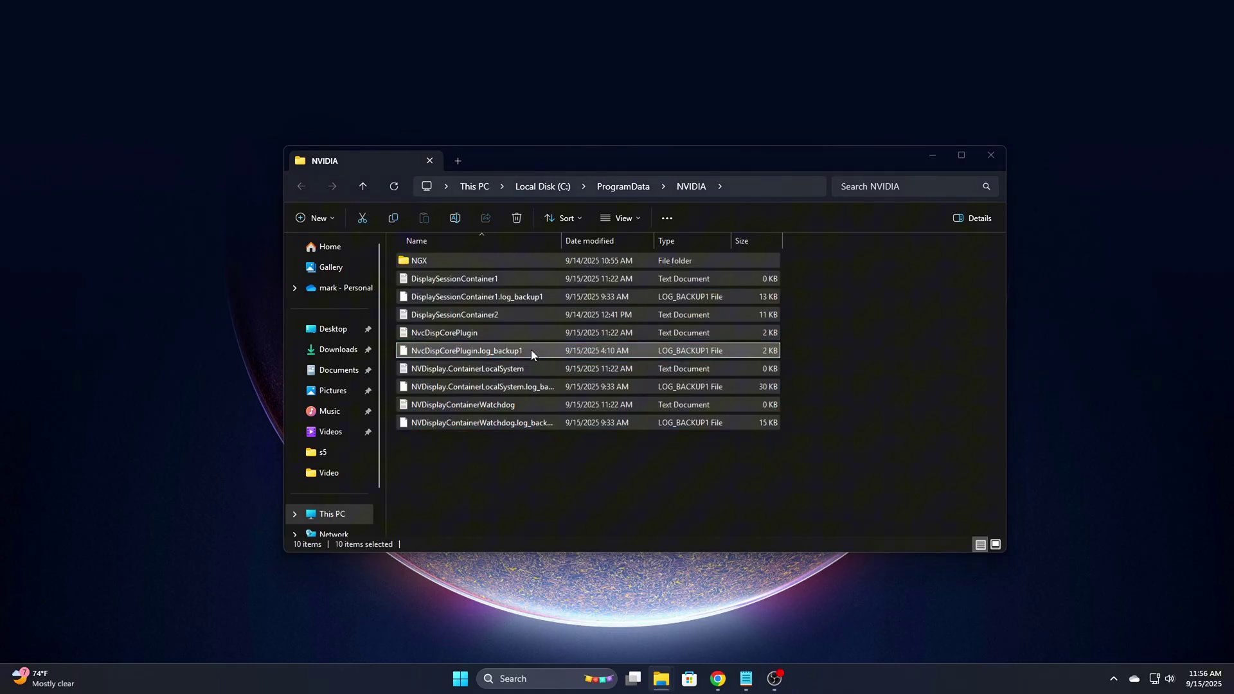
left_click(264, 273)
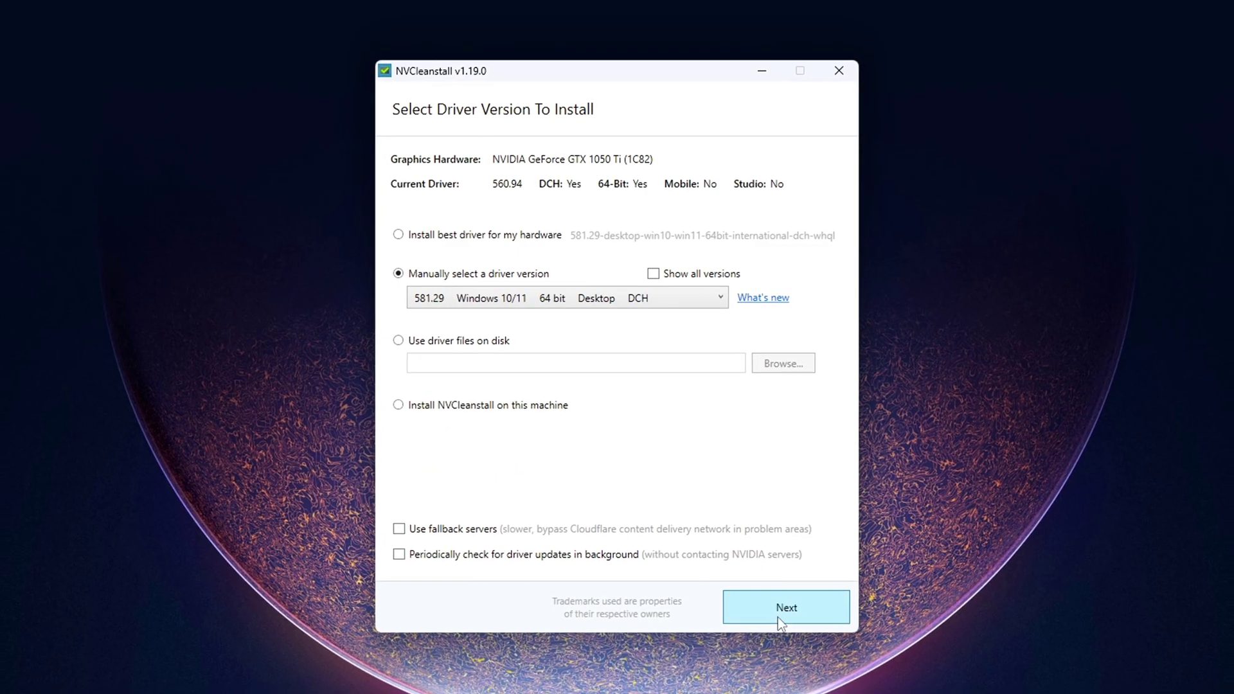
Step: Pick driver 581.29 for Windows 10/11 64-bit and continue with only the Display Driver component
left_click(778, 617)
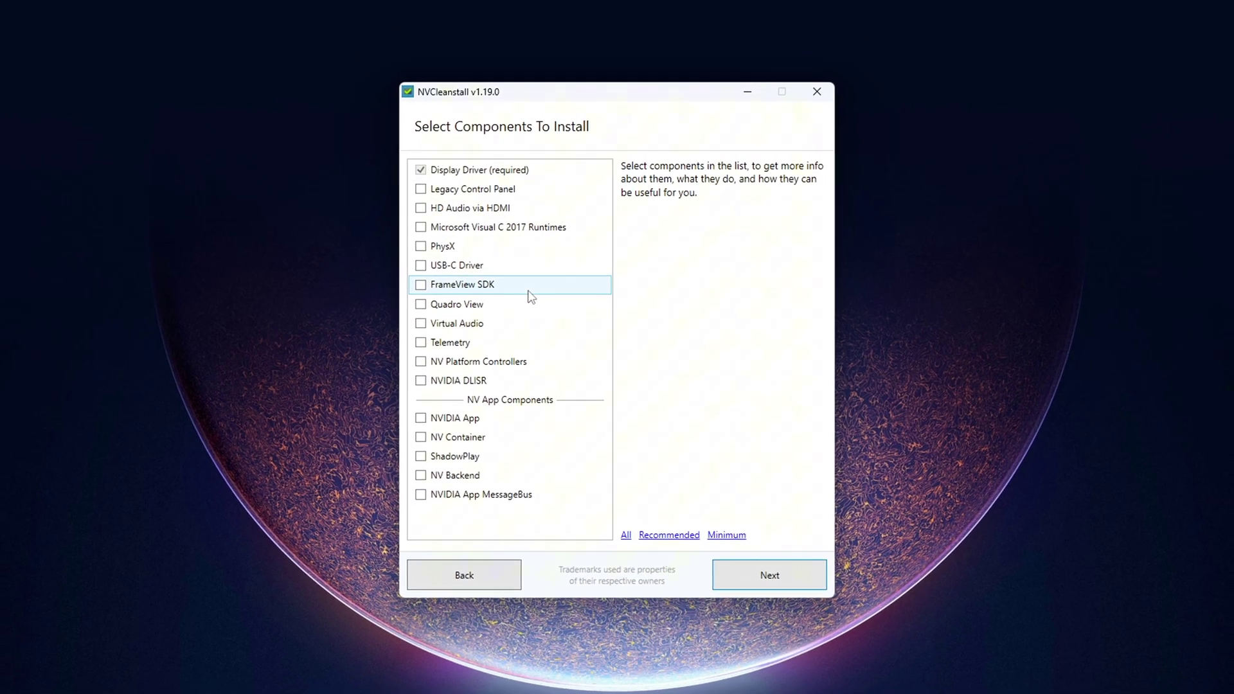
left_click(476, 248)
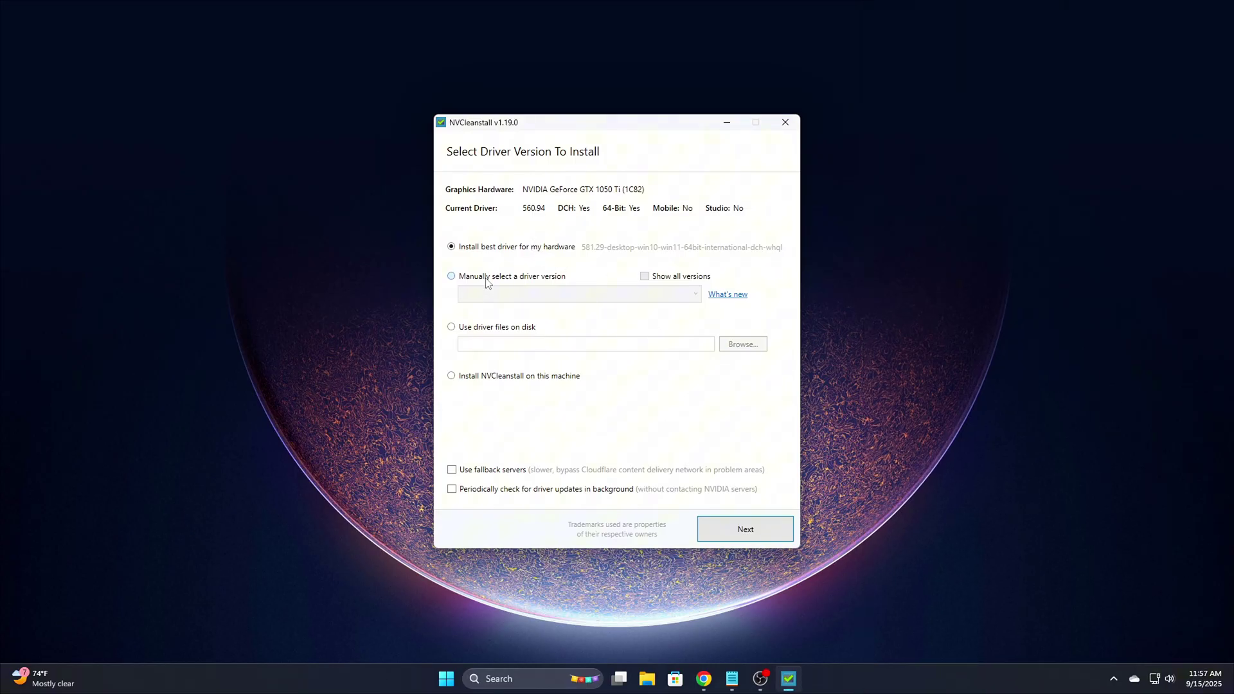
left_click(525, 295)
left_click(549, 315)
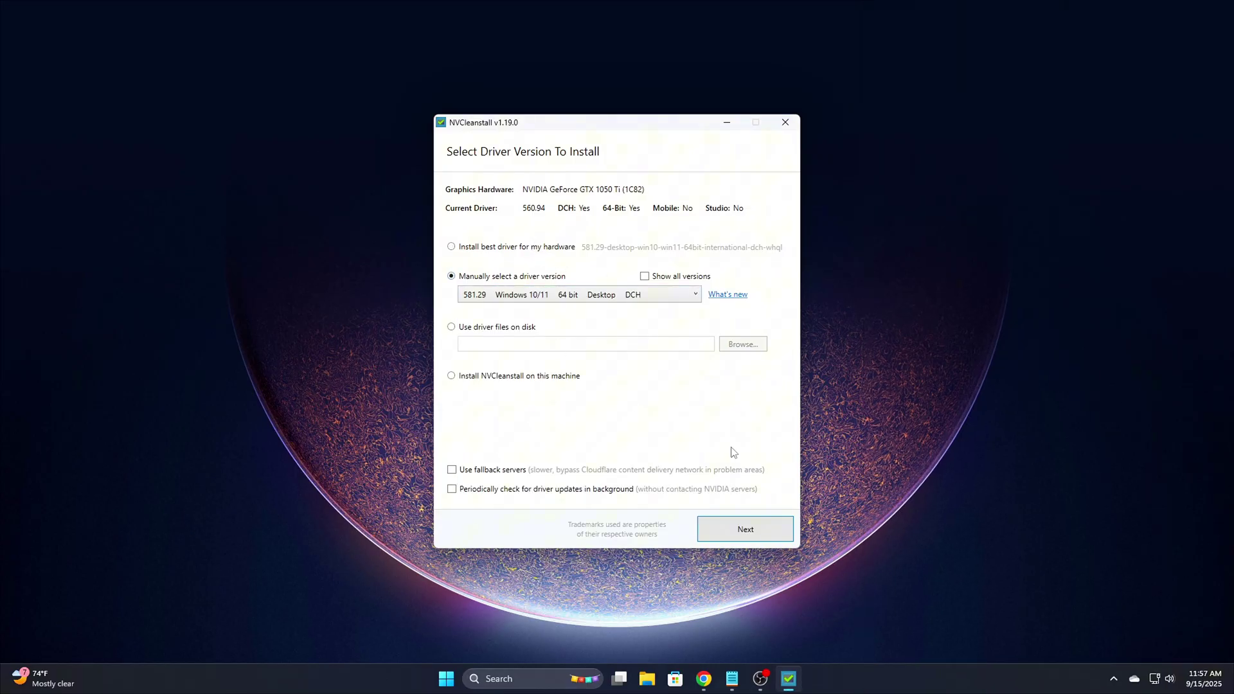
left_click(742, 538)
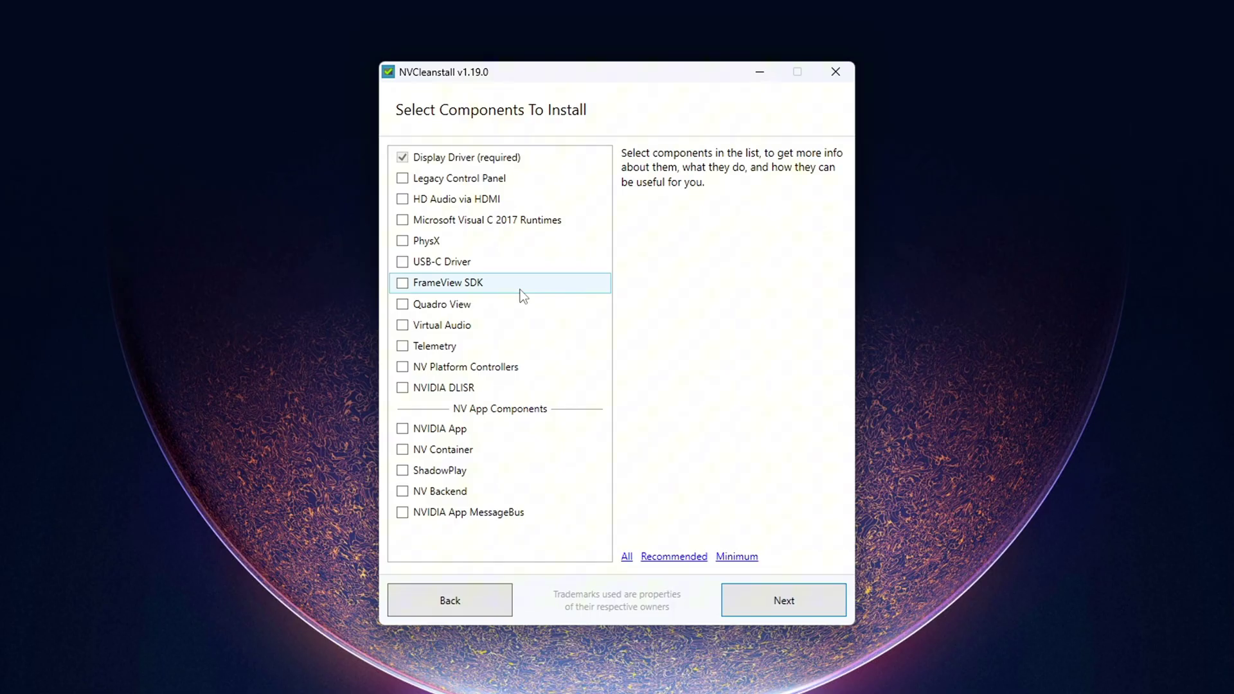
left_click(462, 245)
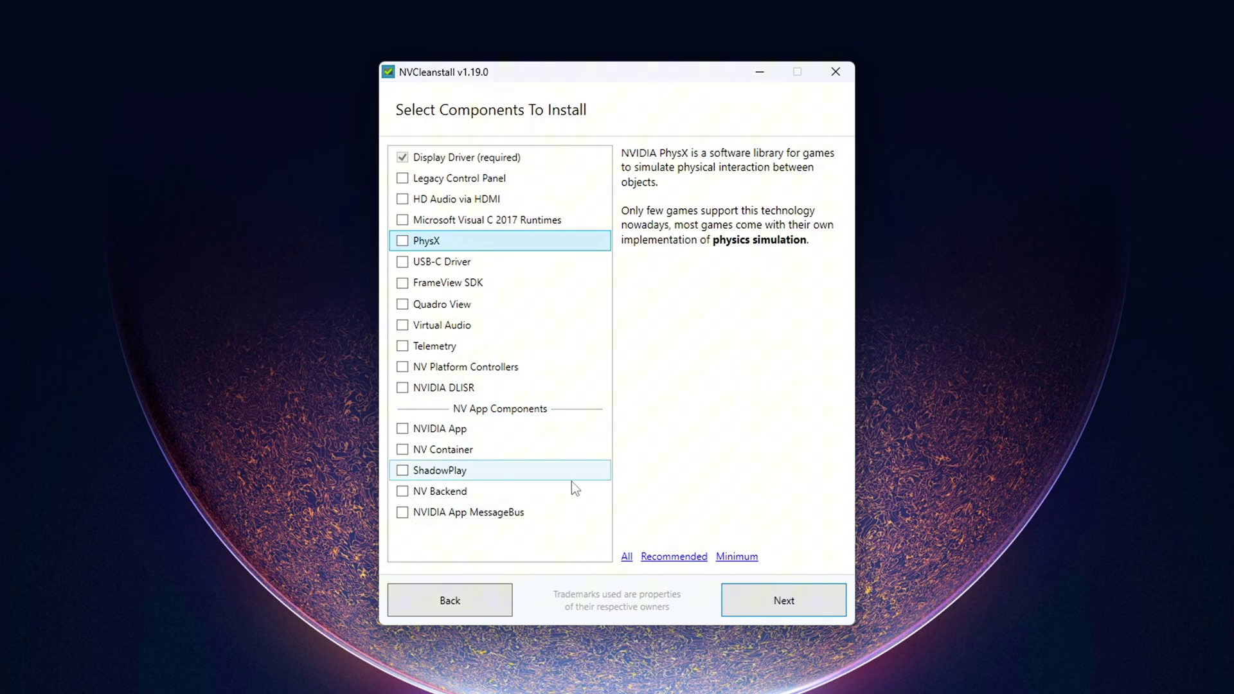
left_click(776, 603)
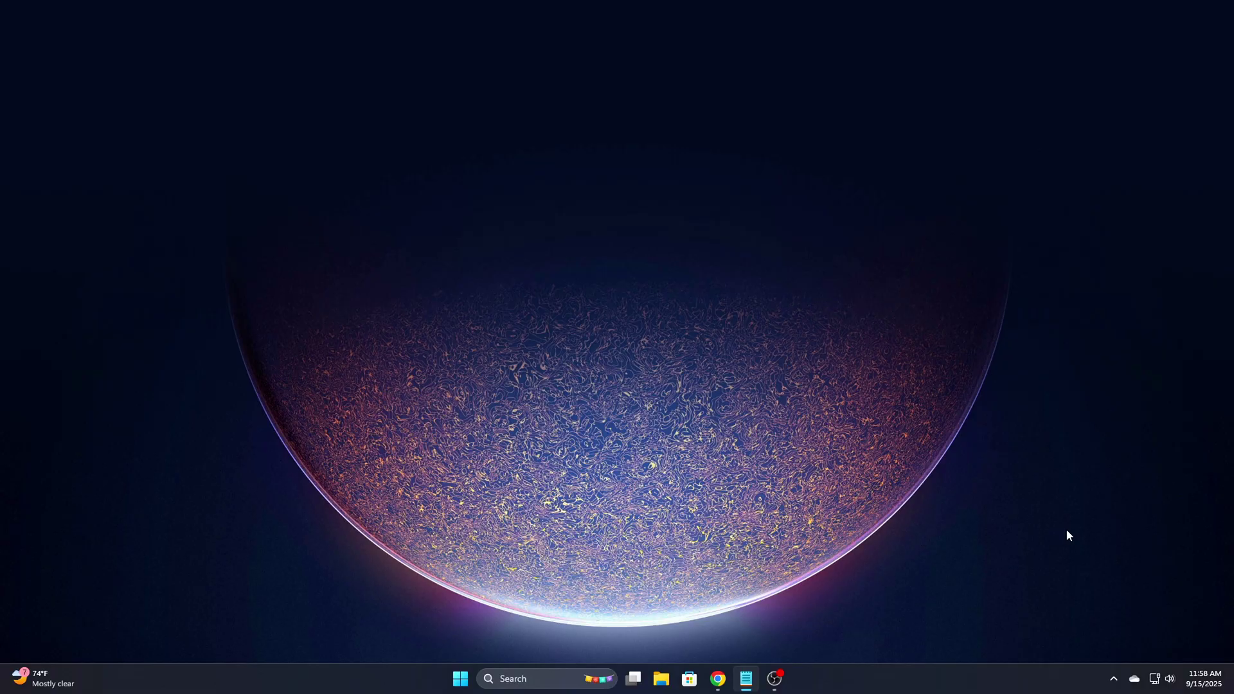
key("super+r")
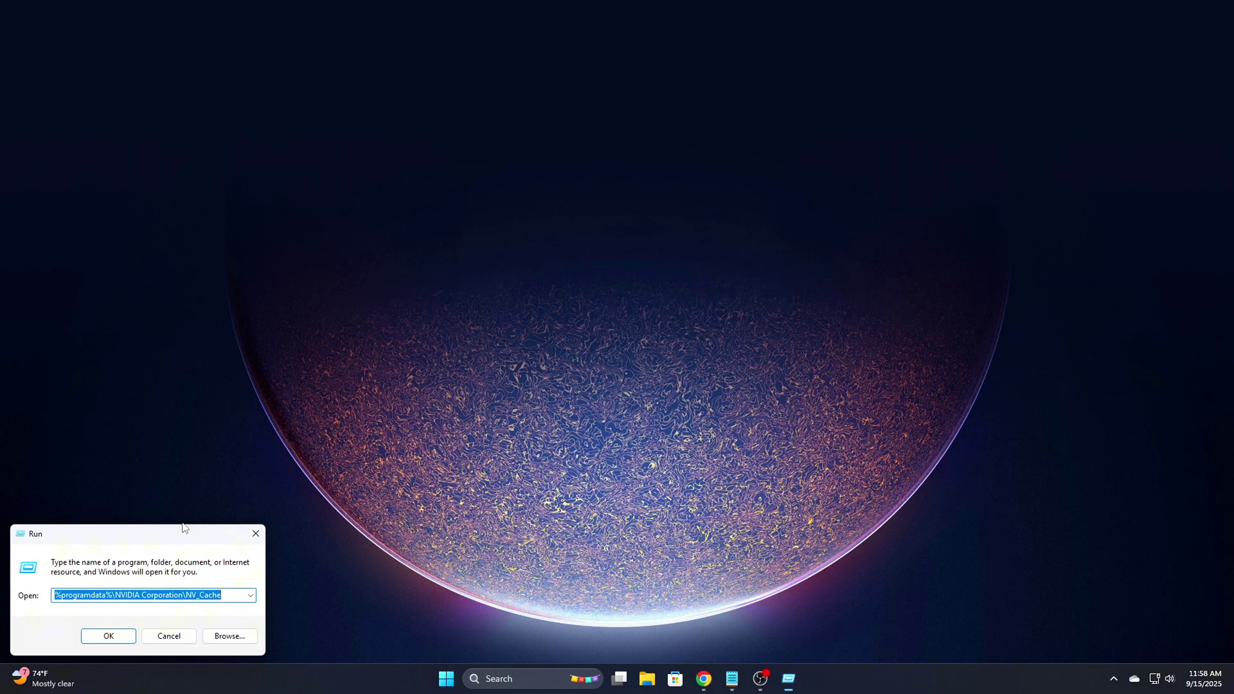
left_click_drag(187, 526, 680, 241)
type("services.msc")
left_click(588, 348)
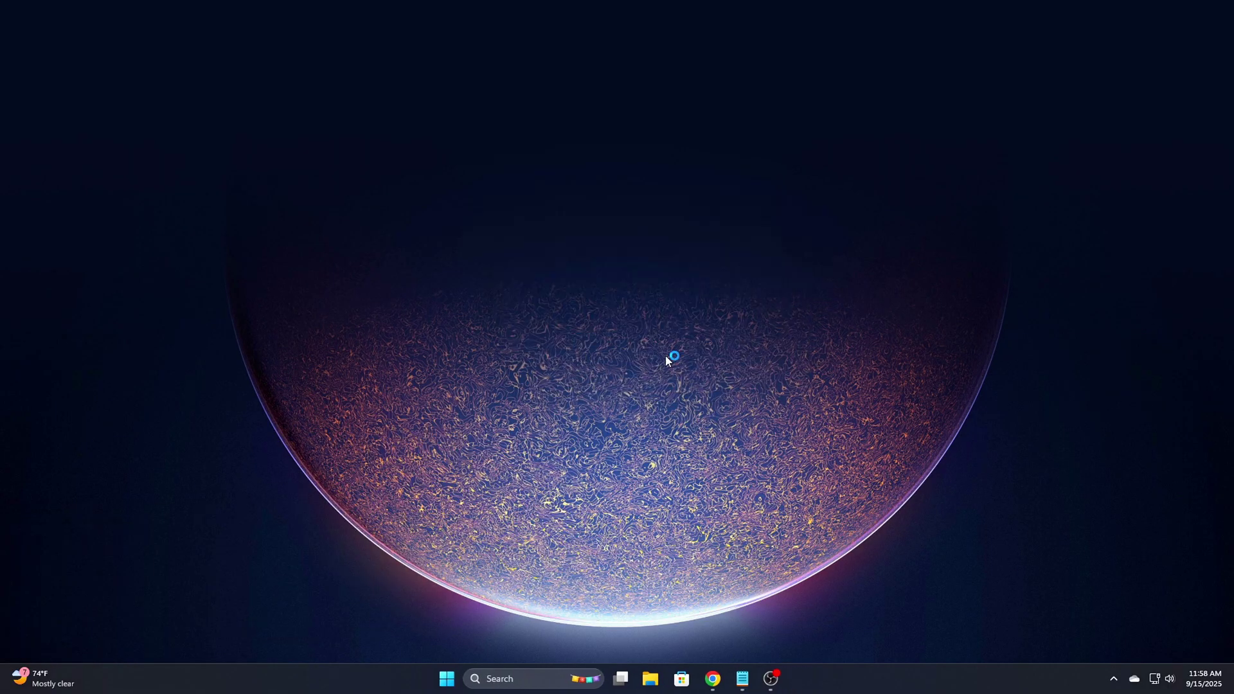
left_click_drag(584, 160, 639, 165)
key("n")
key("Down")
key("Down")
key("Down")
key("Down")
key("Down")
key("Down")
key("Down")
key("Down")
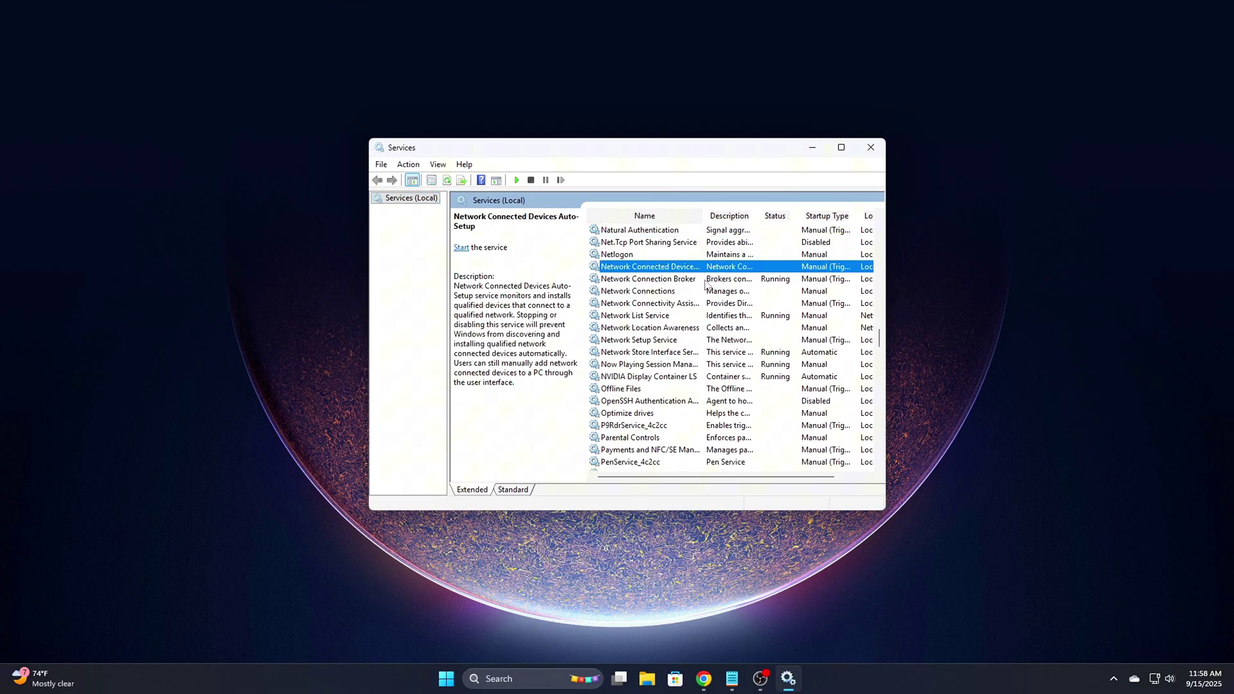
key("n")
key("n")
key("n")
key("n")
key("n")
key("n")
key("n")
key("n")
key("n")
key("n")
key("n")
key("n")
key("n")
key("n")
key("n")
key("n")
key("n")
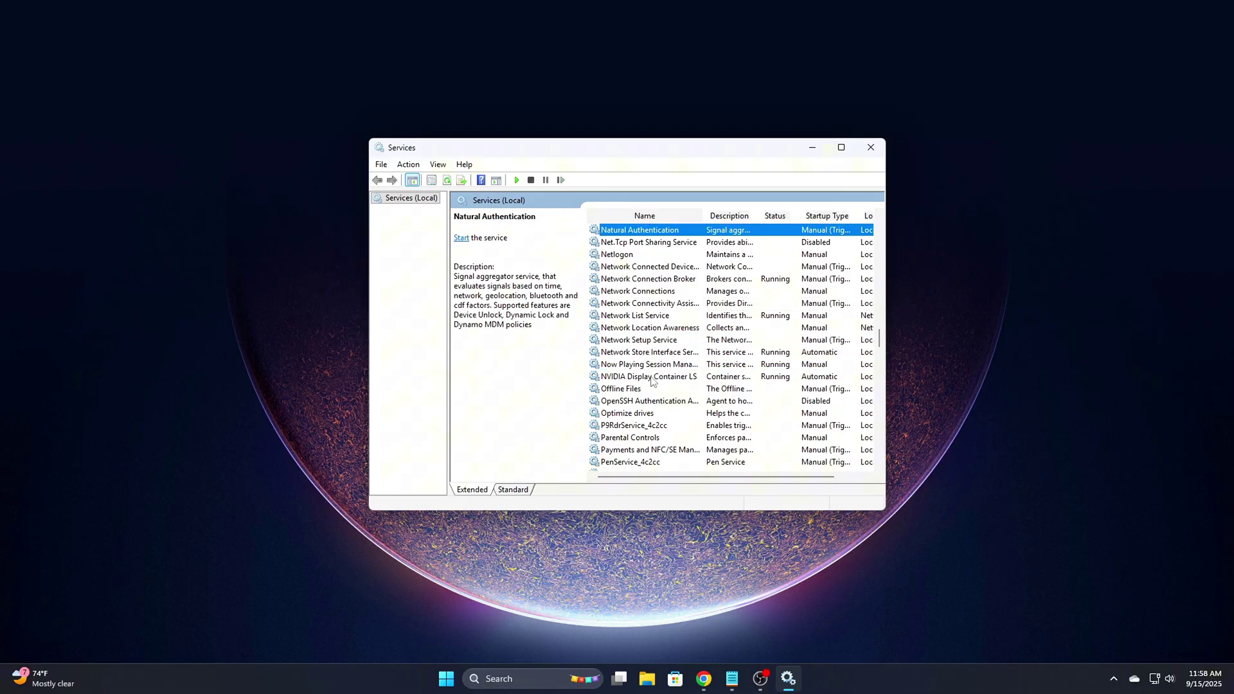
left_click(873, 149)
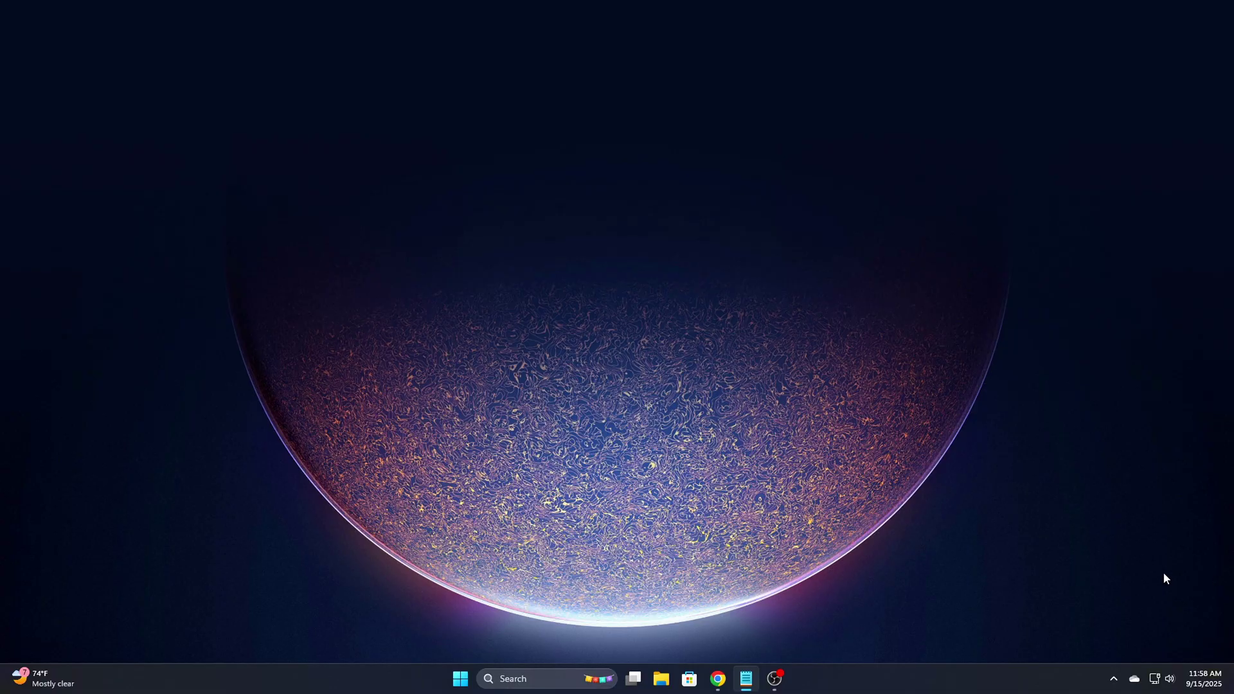
Step: Find PowerShell through Windows search and launch it as administrator
key("super+s")
type("pwoer")
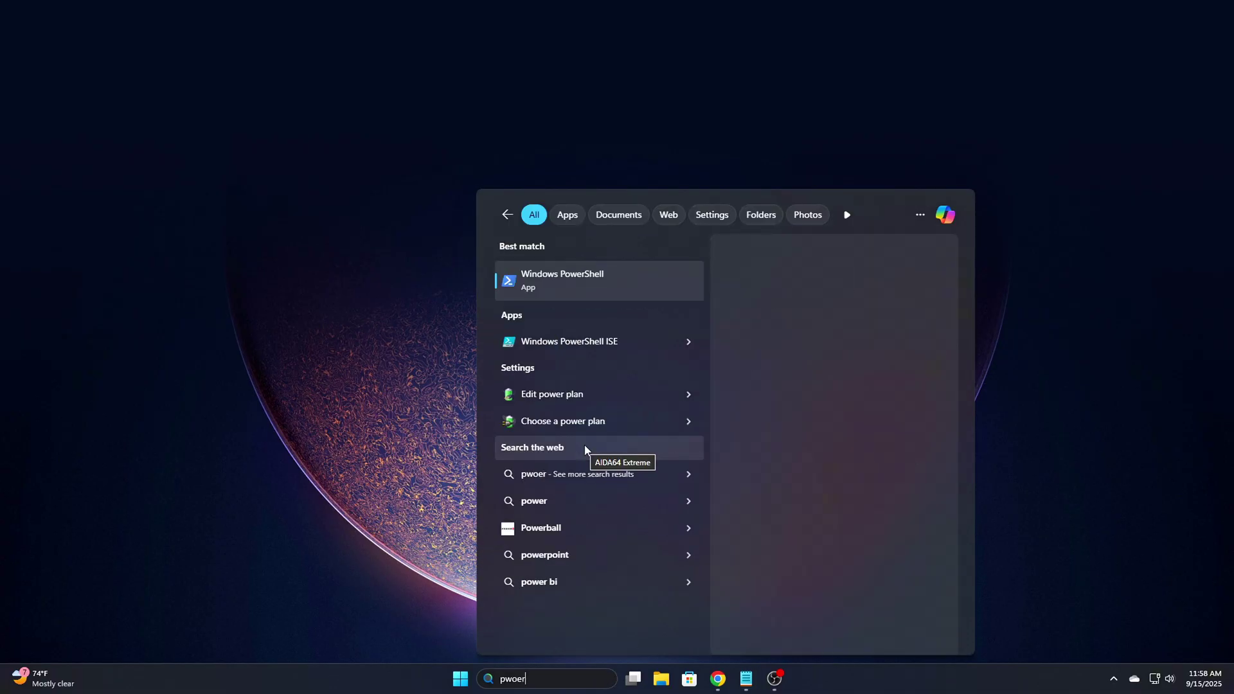
left_click(778, 393)
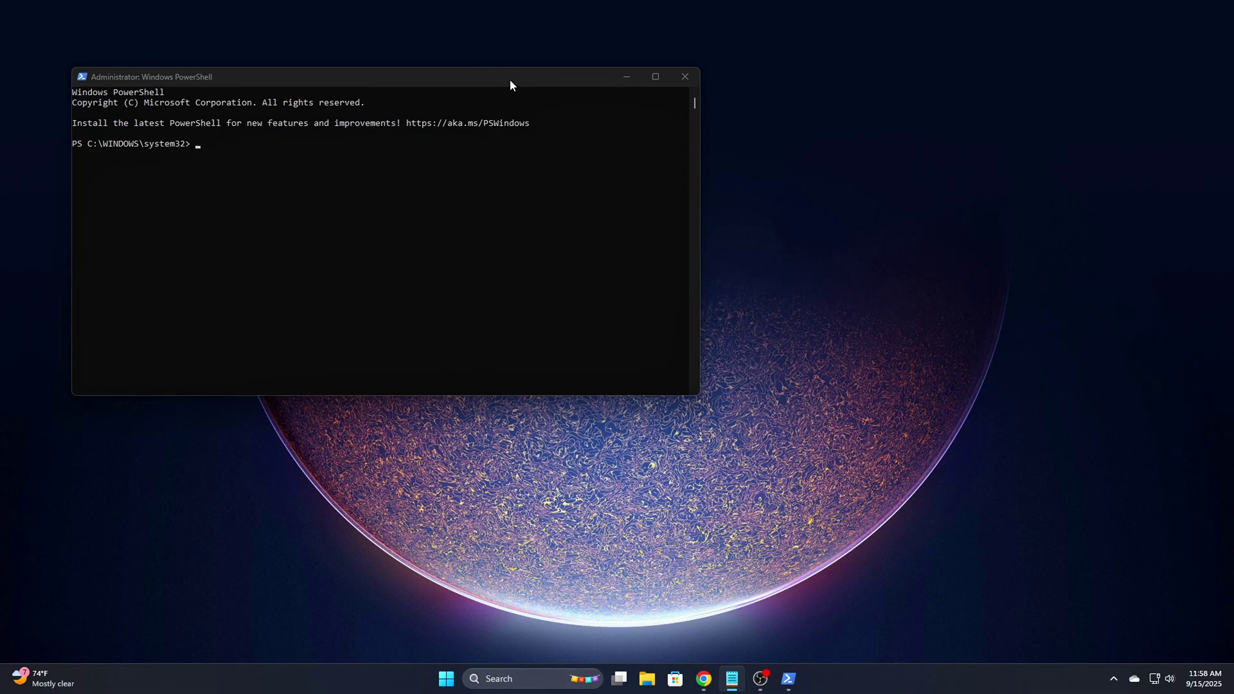
left_click_drag(510, 80, 701, 144)
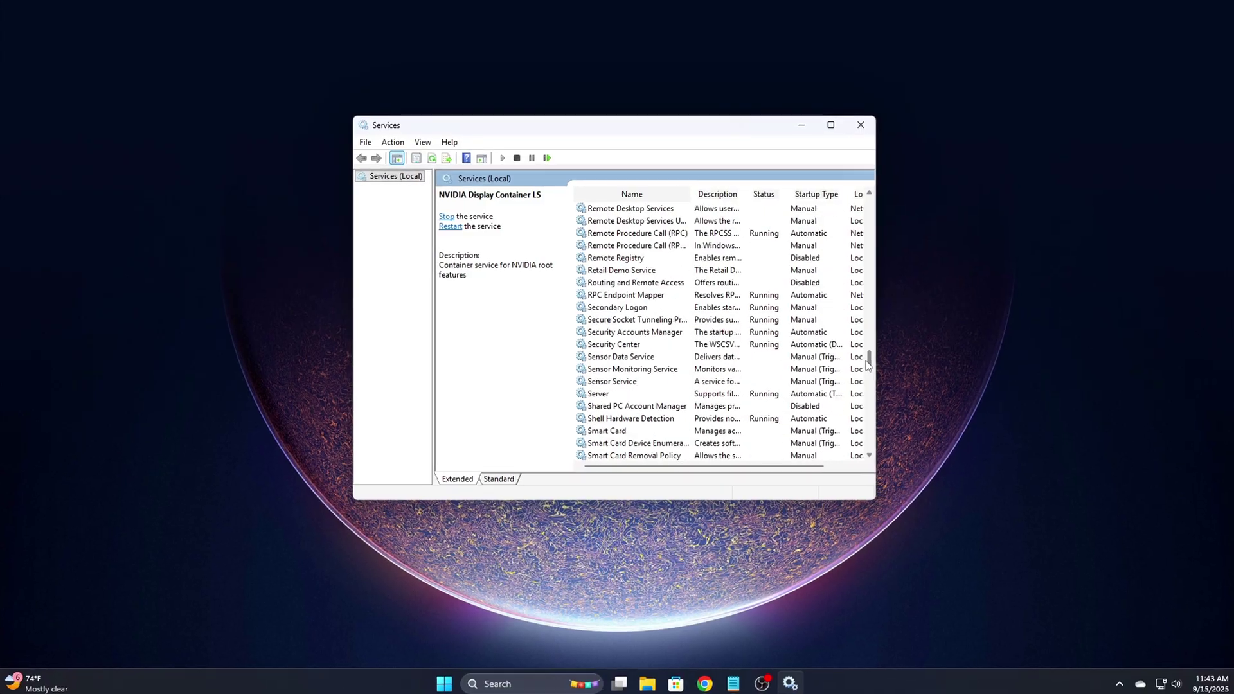
scroll(868, 363, "up", 10)
right_click(593, 275)
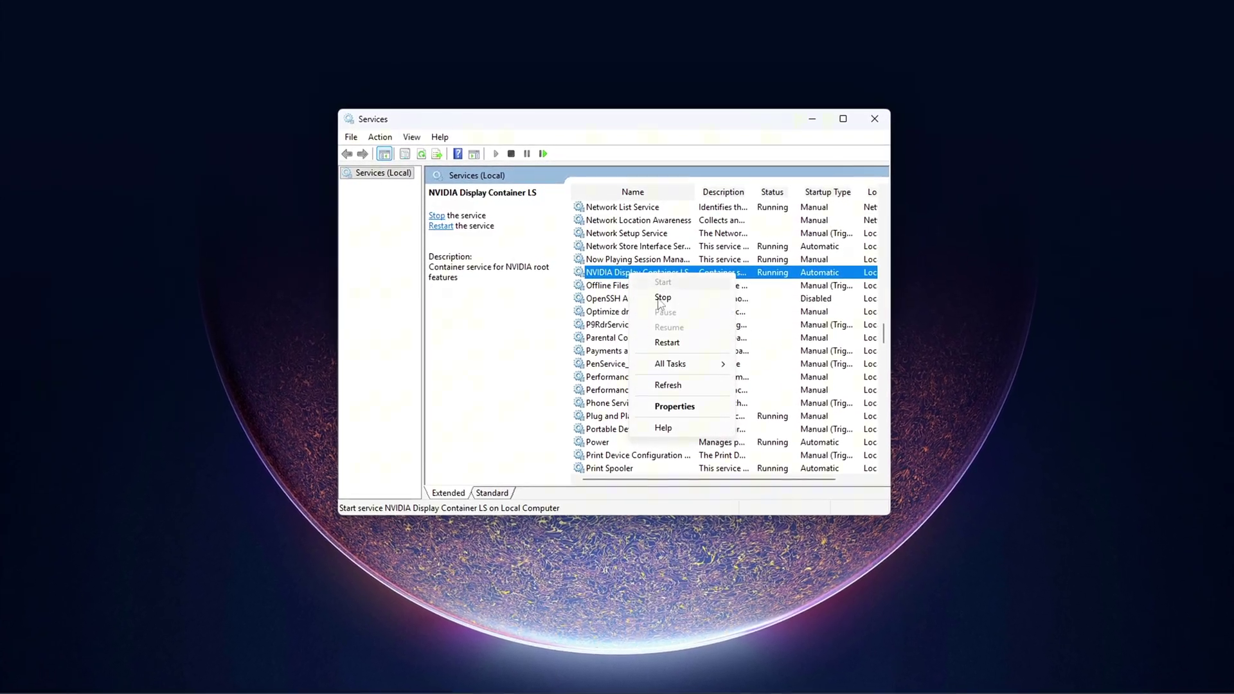
left_click(674, 404)
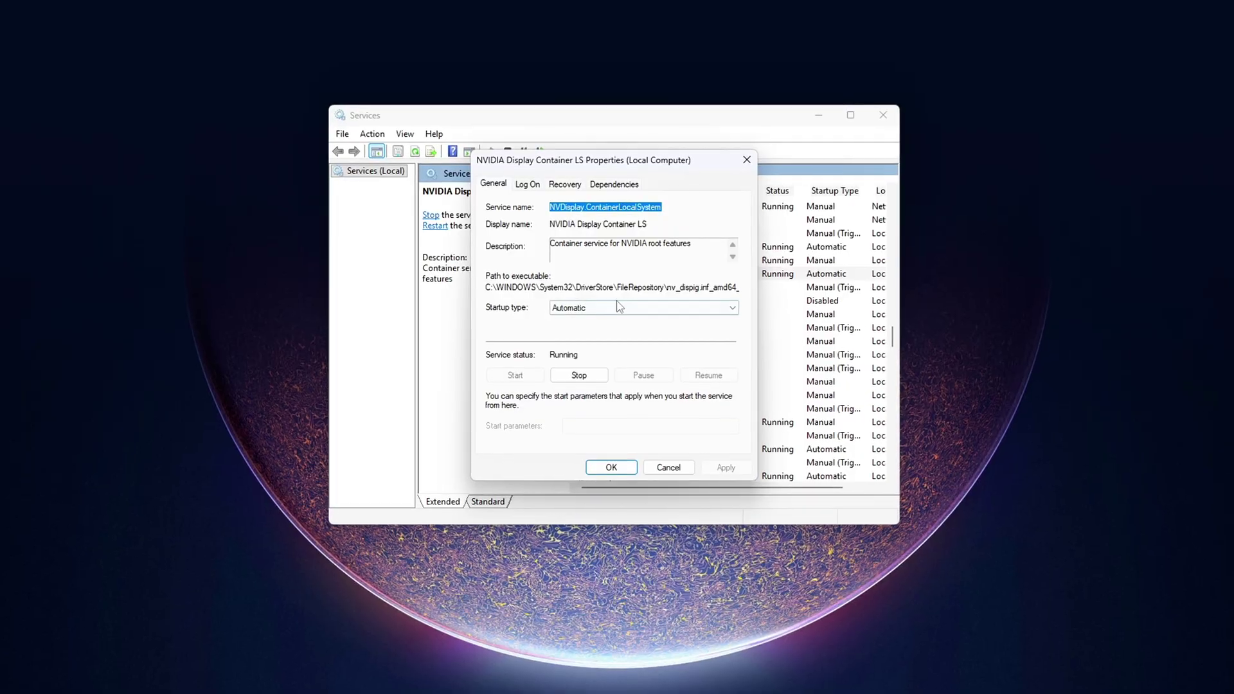
left_click(618, 307)
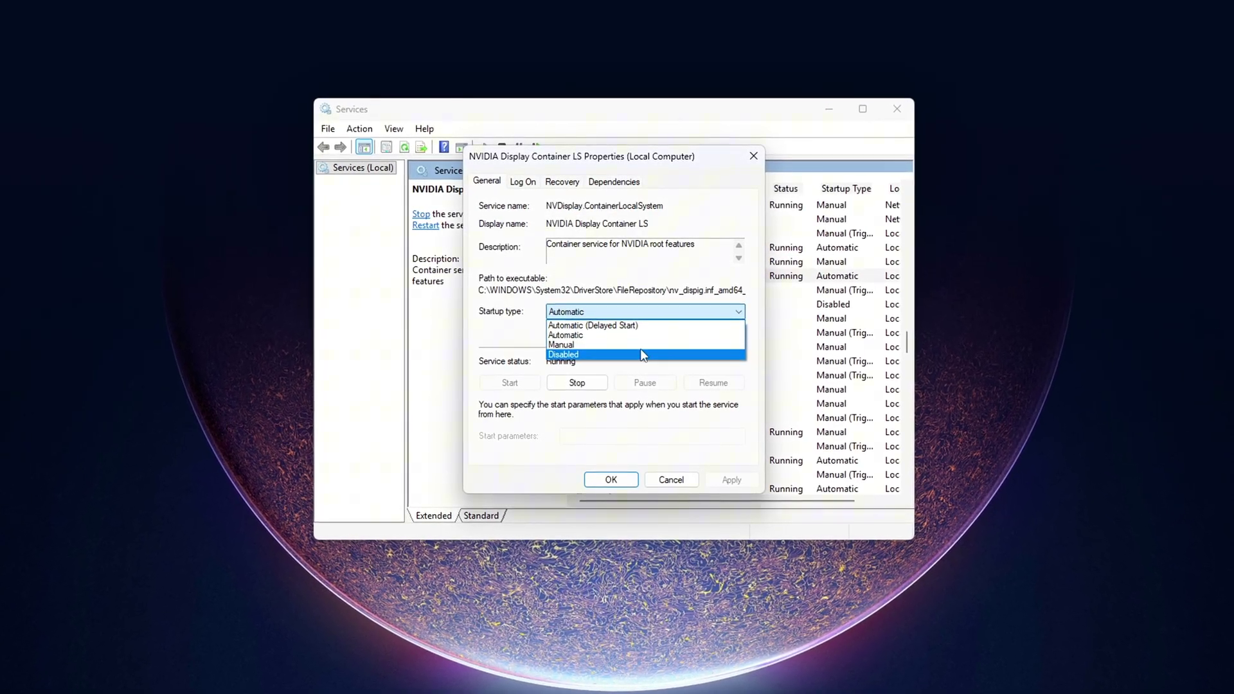
left_click(626, 344)
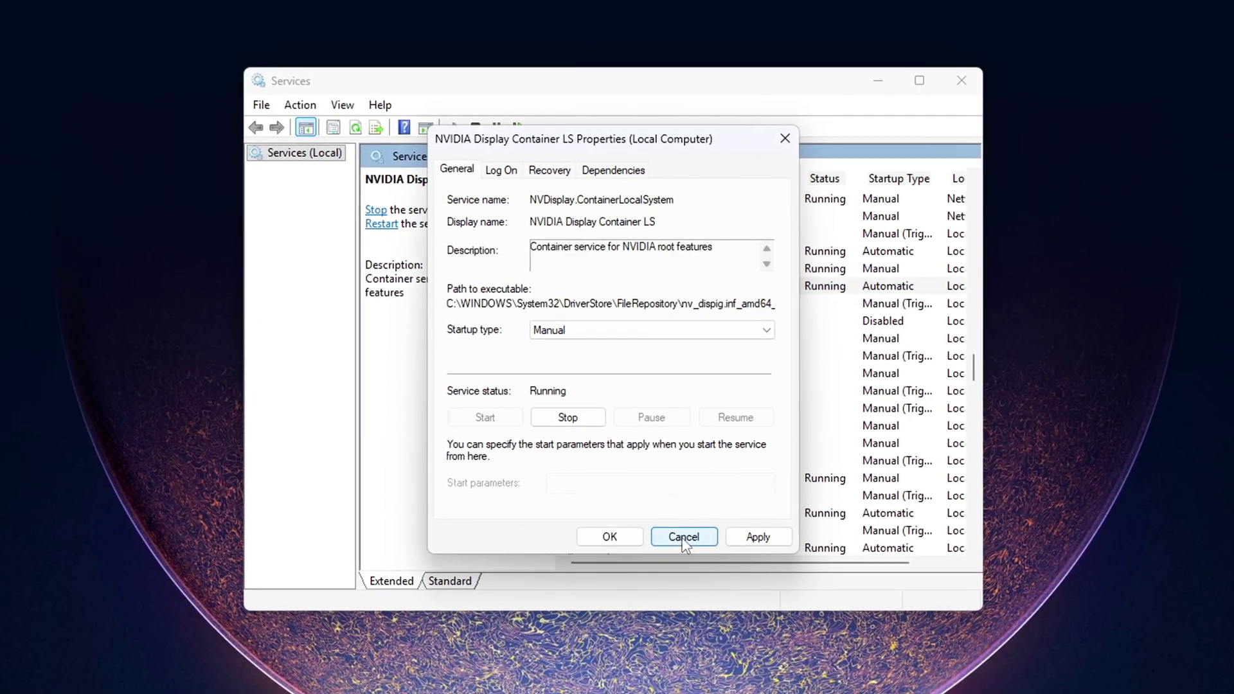
left_click(683, 537)
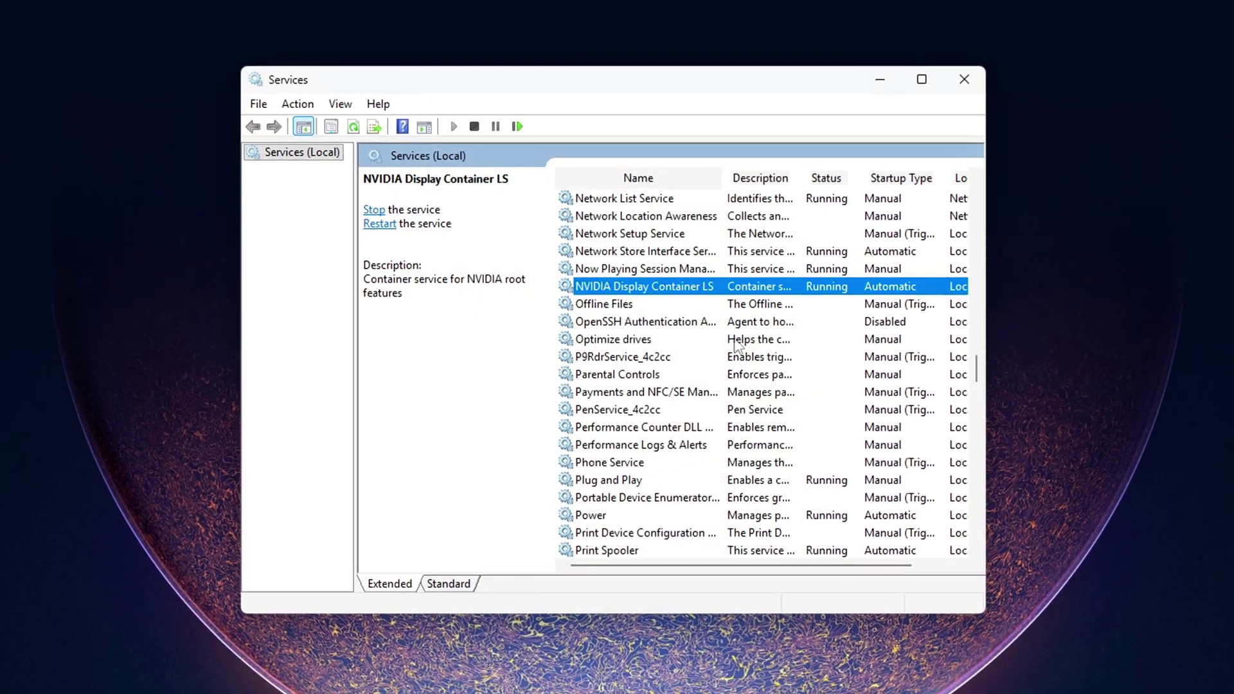
scroll(602, 412, "up", 2)
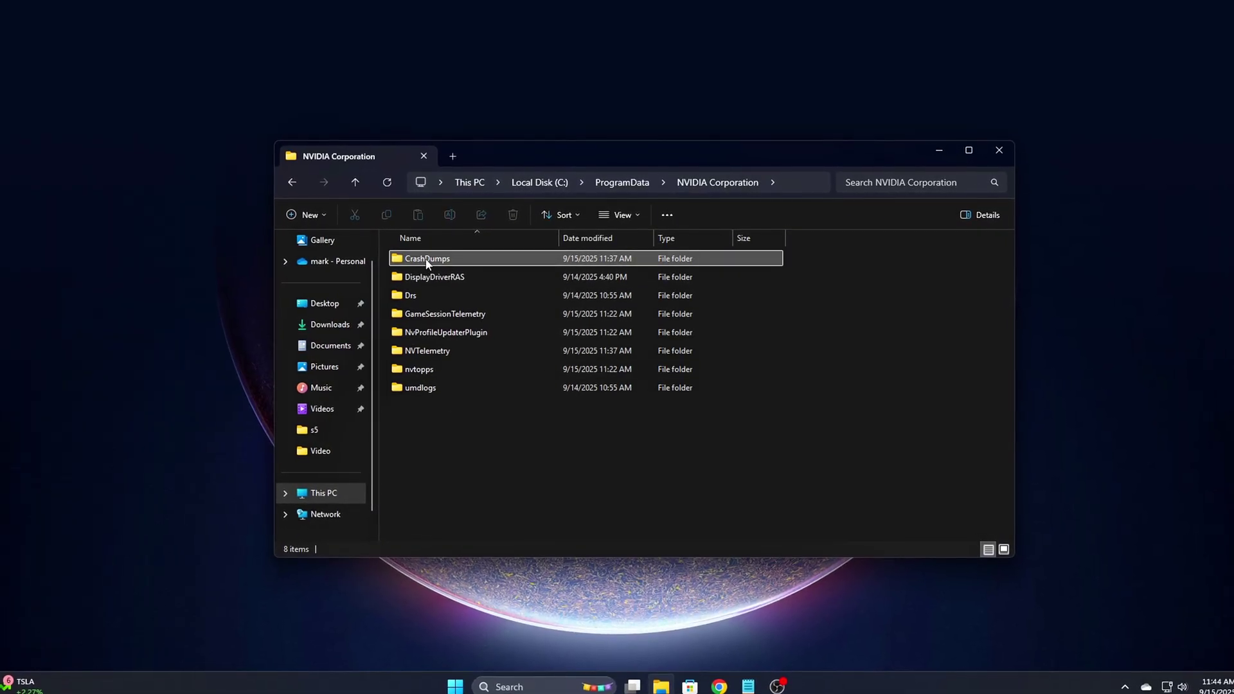
Step: Open the Properties of the NVTelemetry folder
left_click(427, 258)
left_click(427, 350, "ctrl")
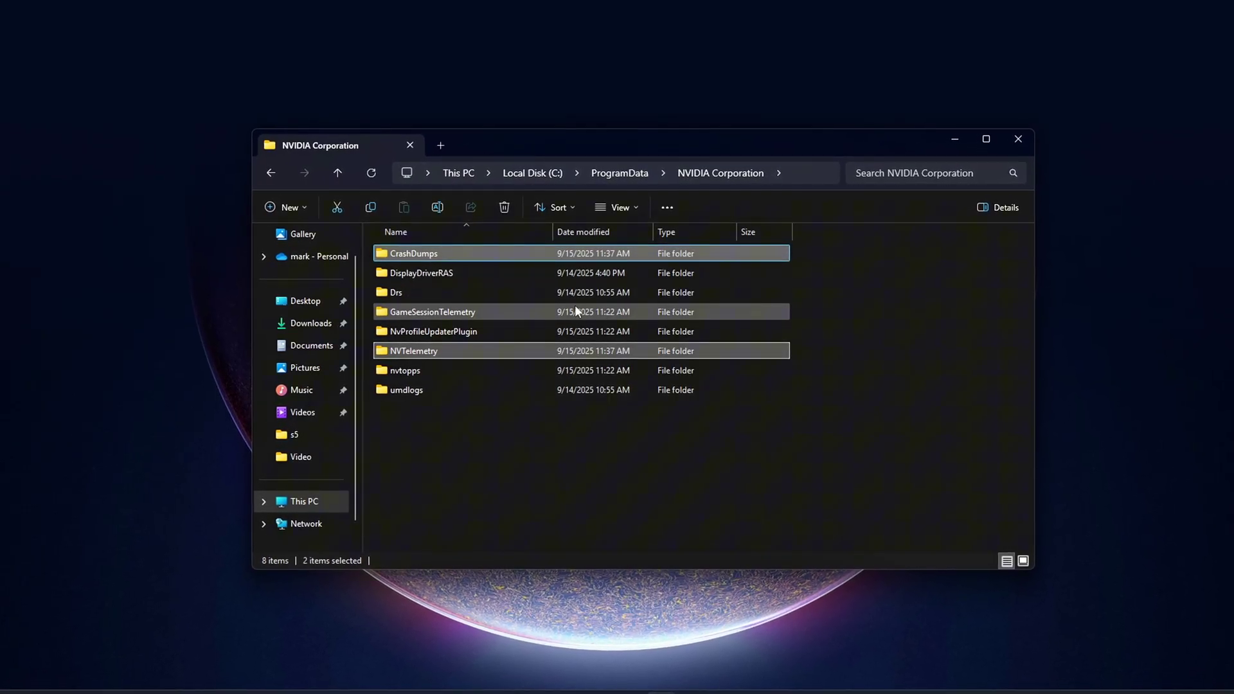
left_click(495, 351)
right_click(508, 352)
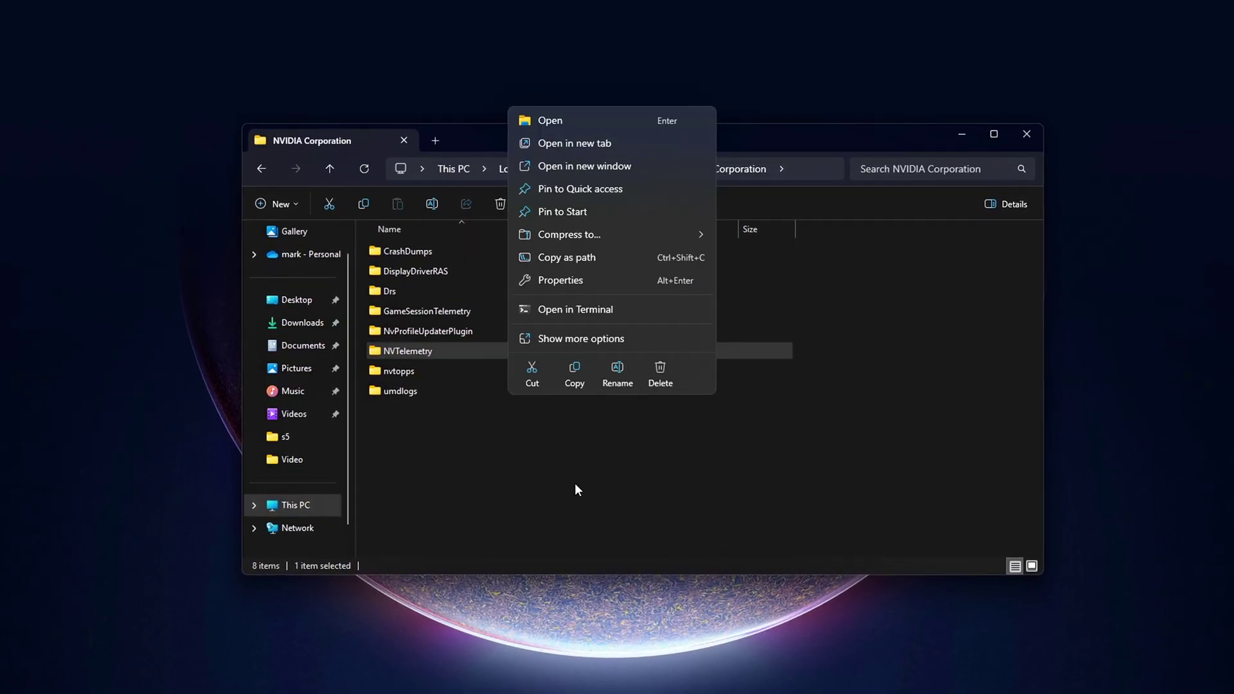
left_click(568, 340)
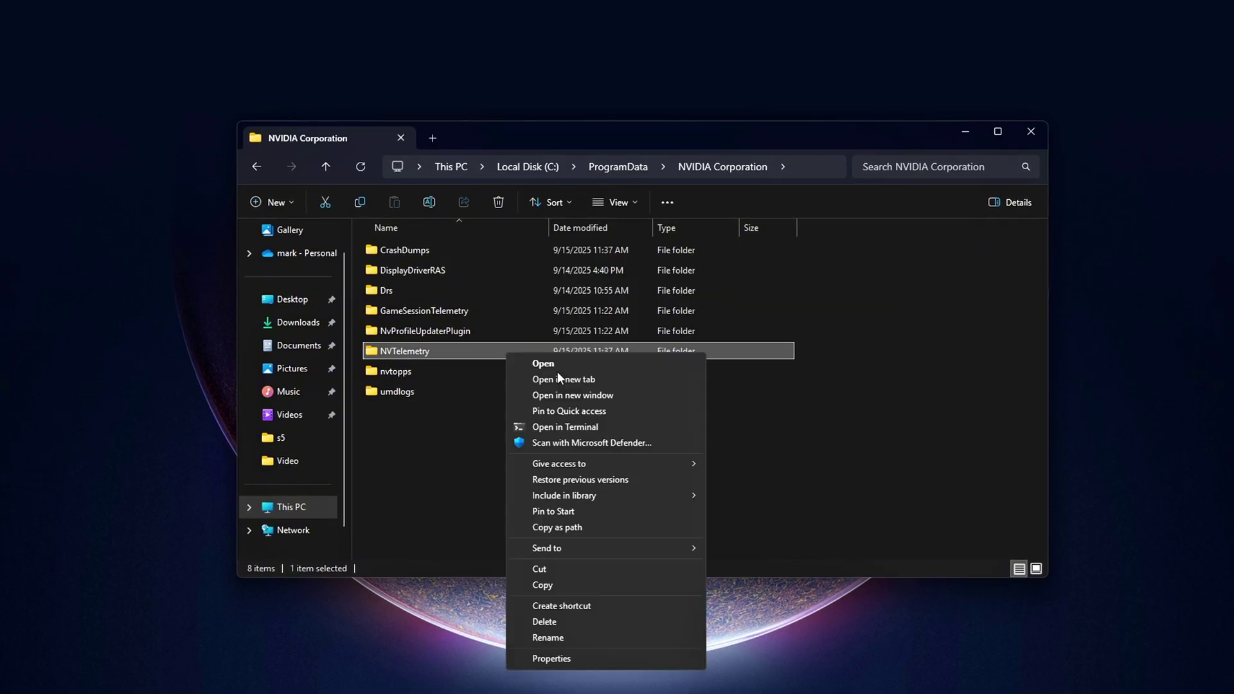
left_click(556, 664)
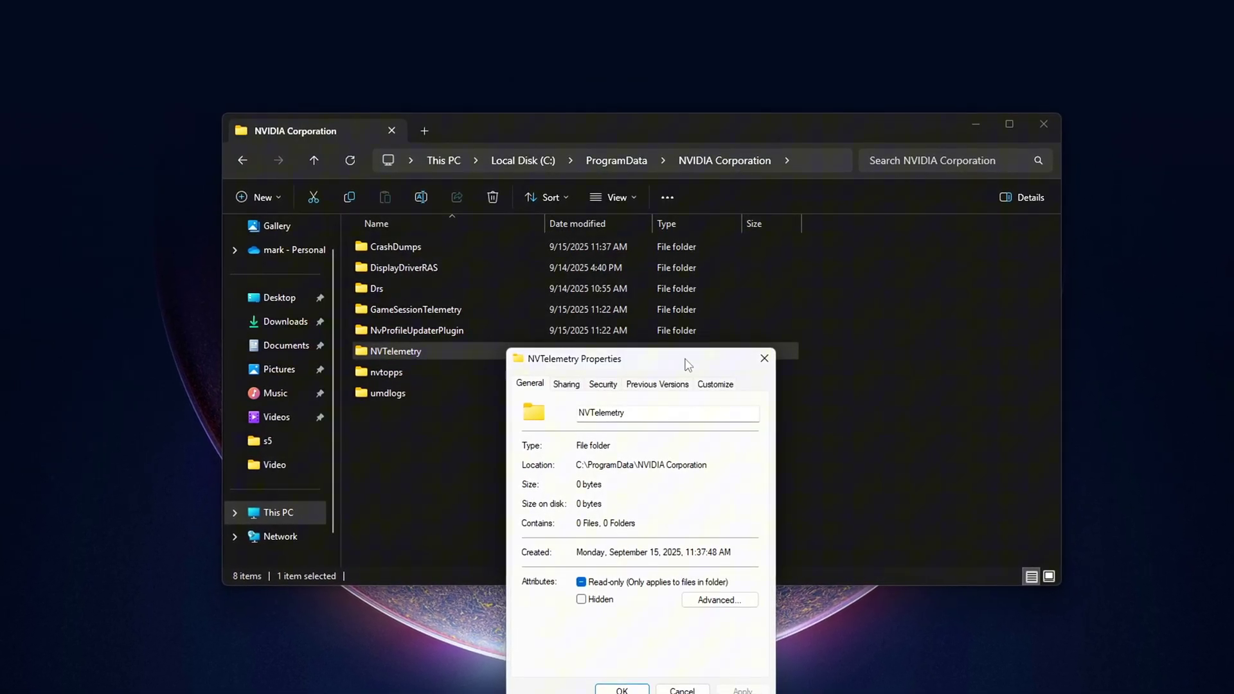
Step: Bring up NVTelemetry's Advanced Security Settings from the Security tab
left_click_drag(683, 361, 691, 185)
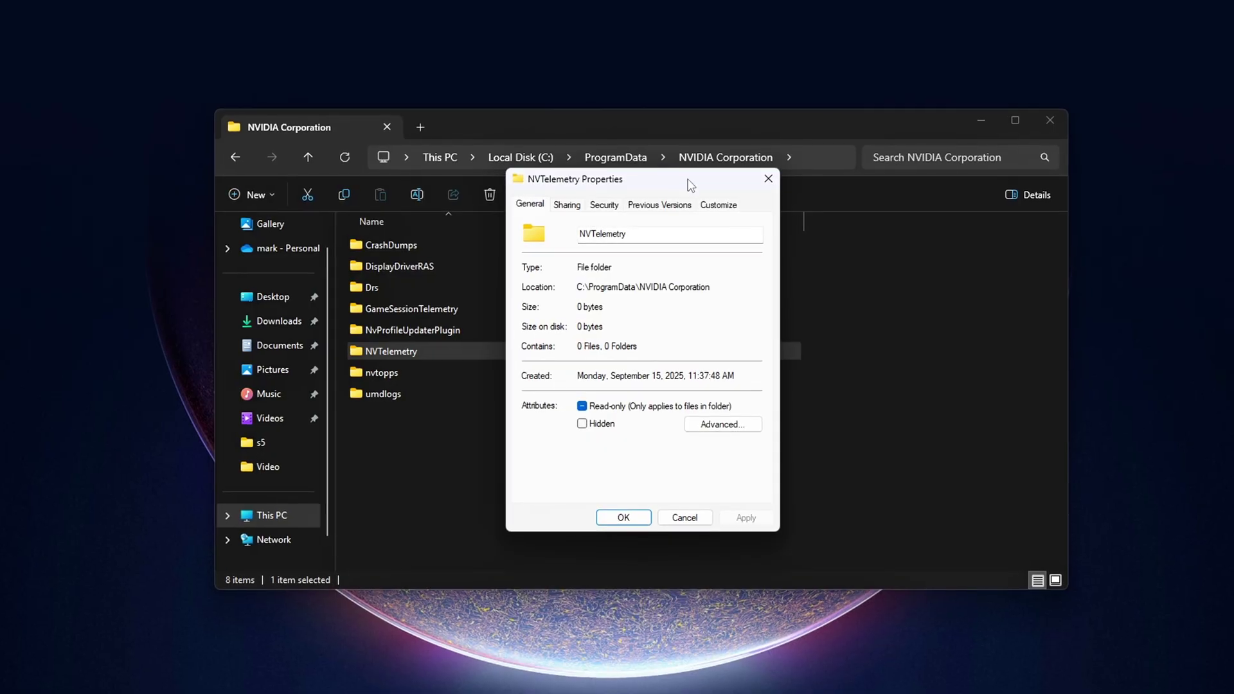
left_click(604, 204)
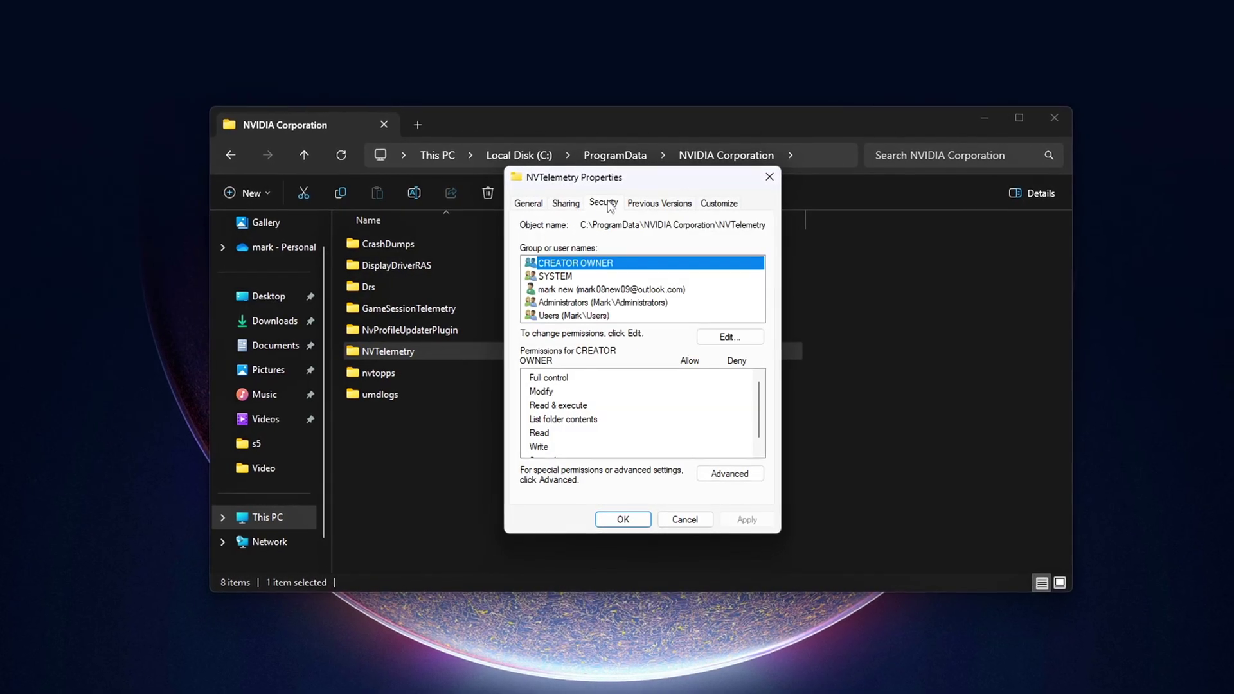
left_click(734, 483)
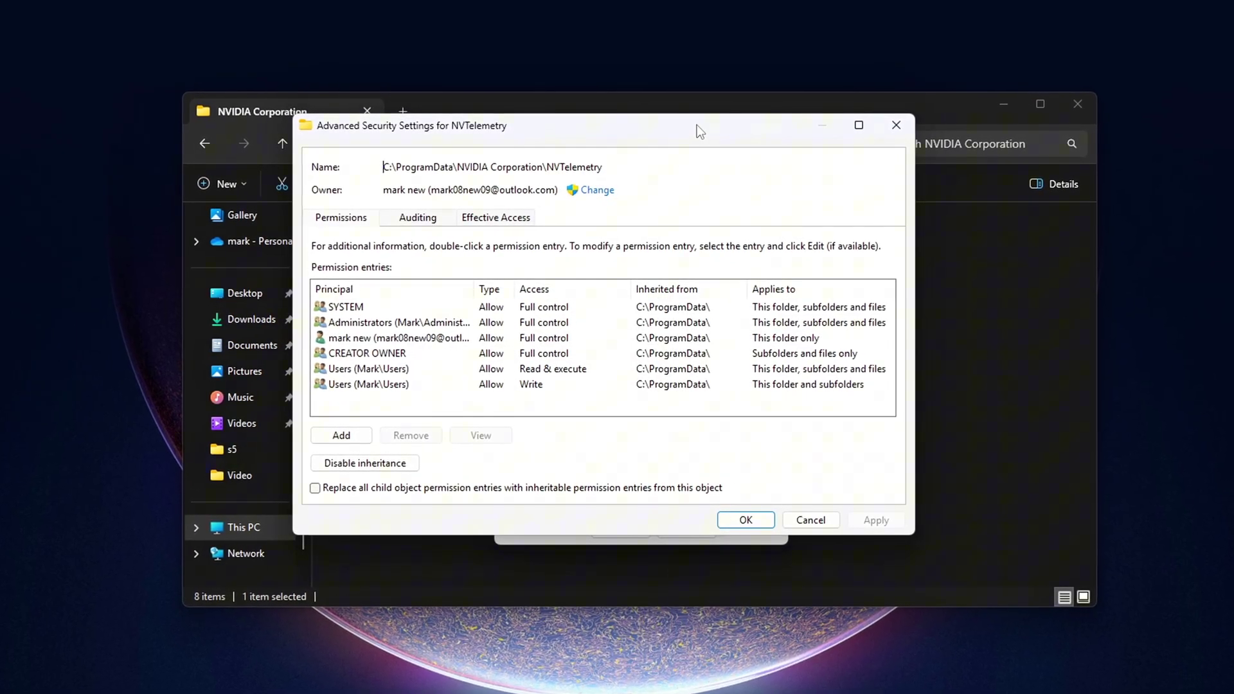